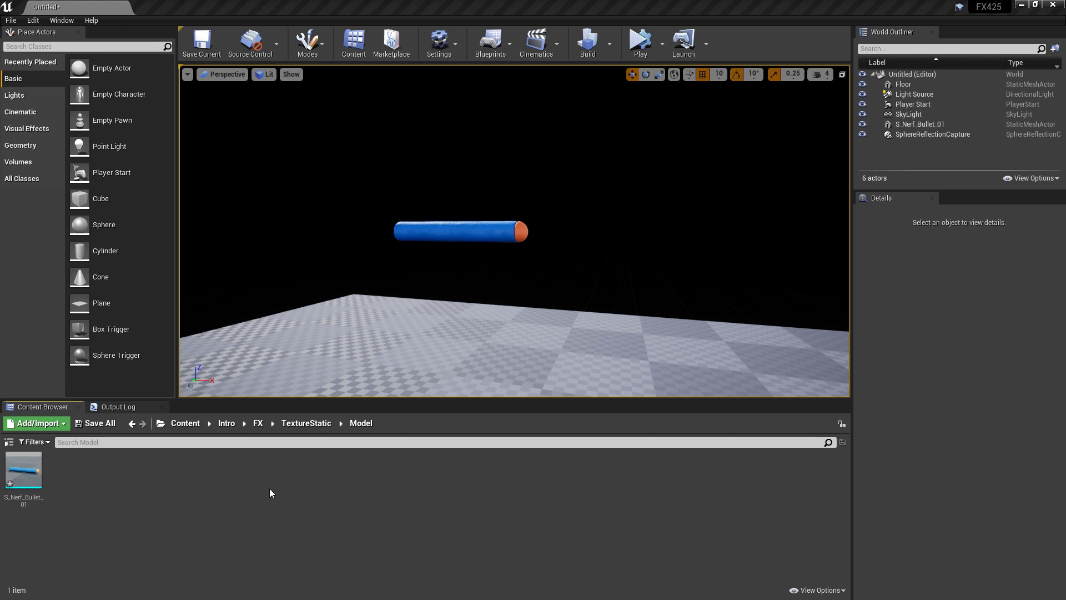
# Review the MI_Nerf_Bullet_01 material instance, then browse to the TextureStatic/Texture folder
pyautogui.click(303, 424)
pyautogui.doubleClick(71, 489)
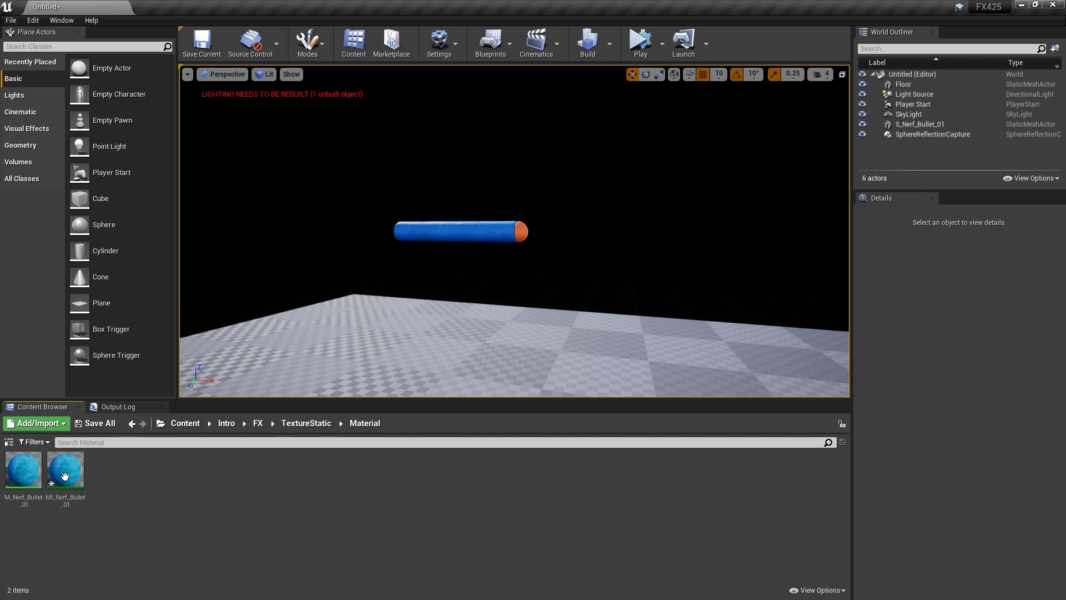
pyautogui.doubleClick(70, 480)
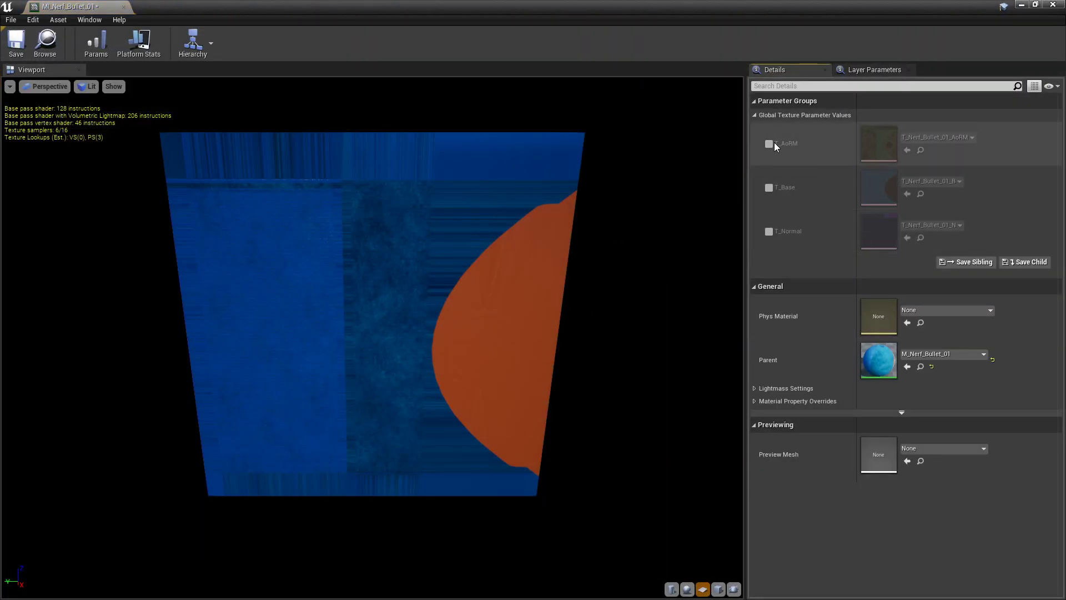
pyautogui.click(1053, 5)
pyautogui.click(305, 423)
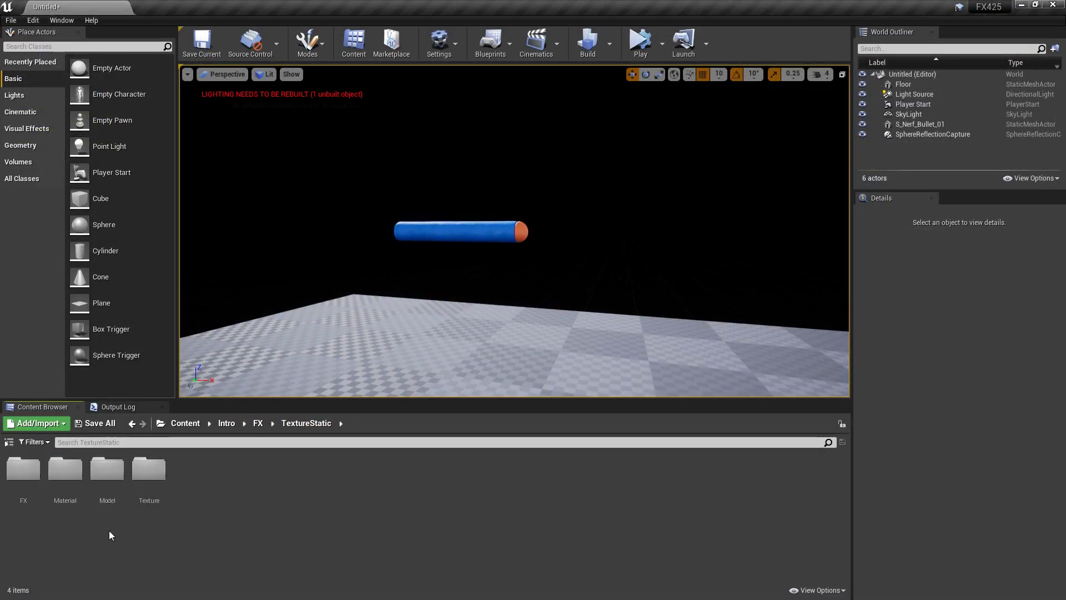
pyautogui.doubleClick(149, 469)
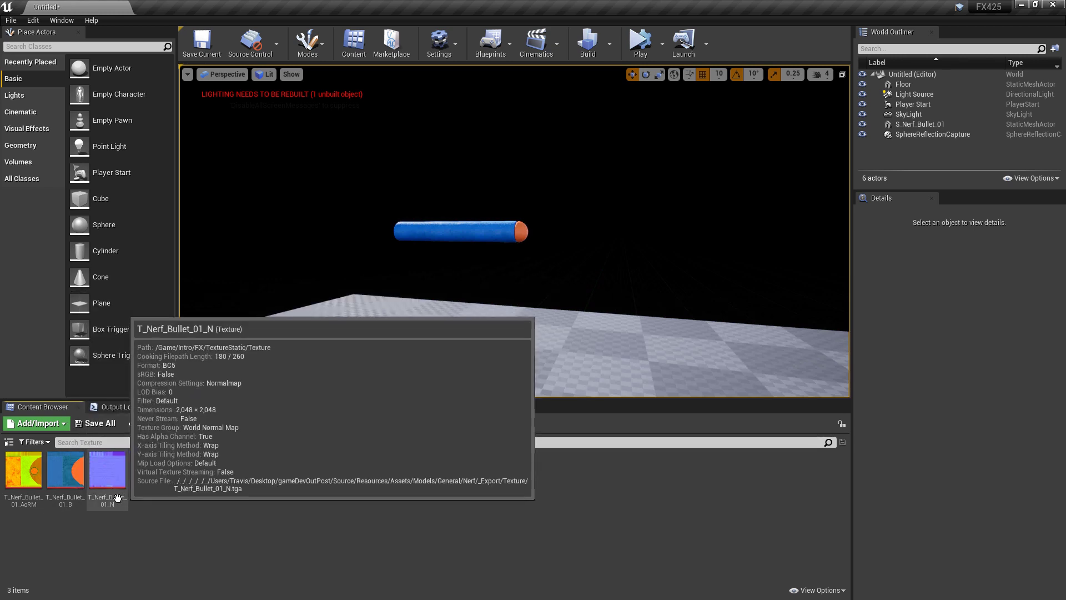
# Create an empty-template Niagara emitter in TextureStatic/FX named NE_Nerfed_01
pyautogui.click(305, 423)
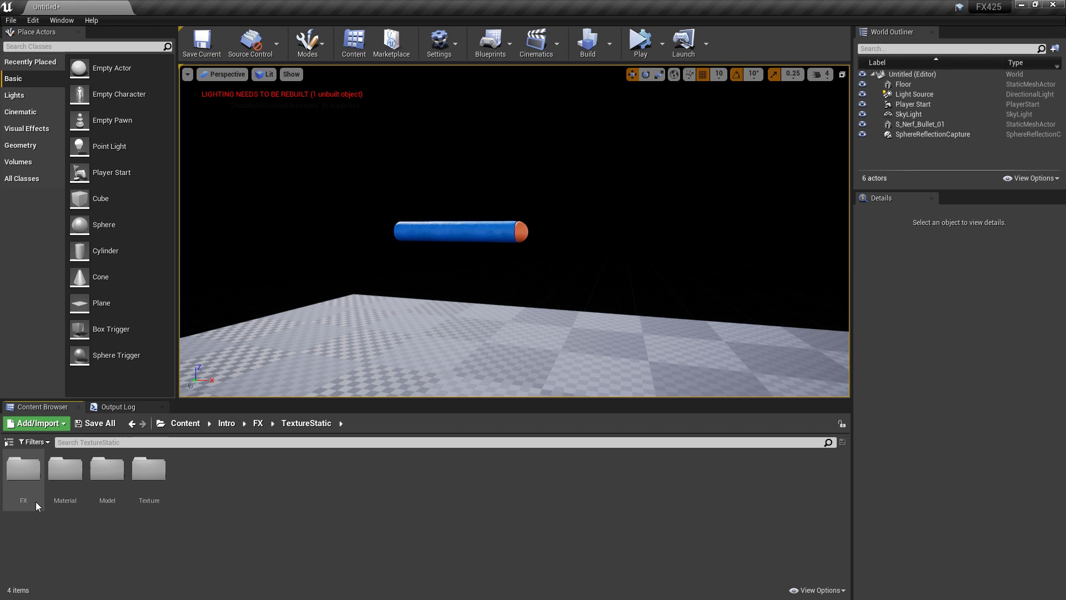
pyautogui.doubleClick(25, 471)
pyautogui.rightClick(72, 500)
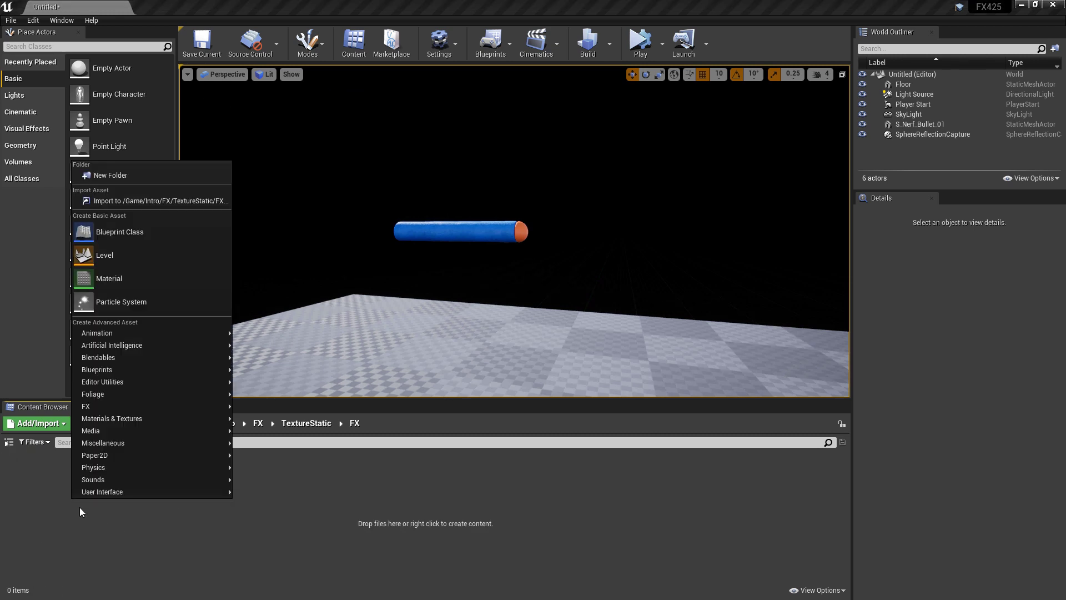
pyautogui.moveTo(112, 404)
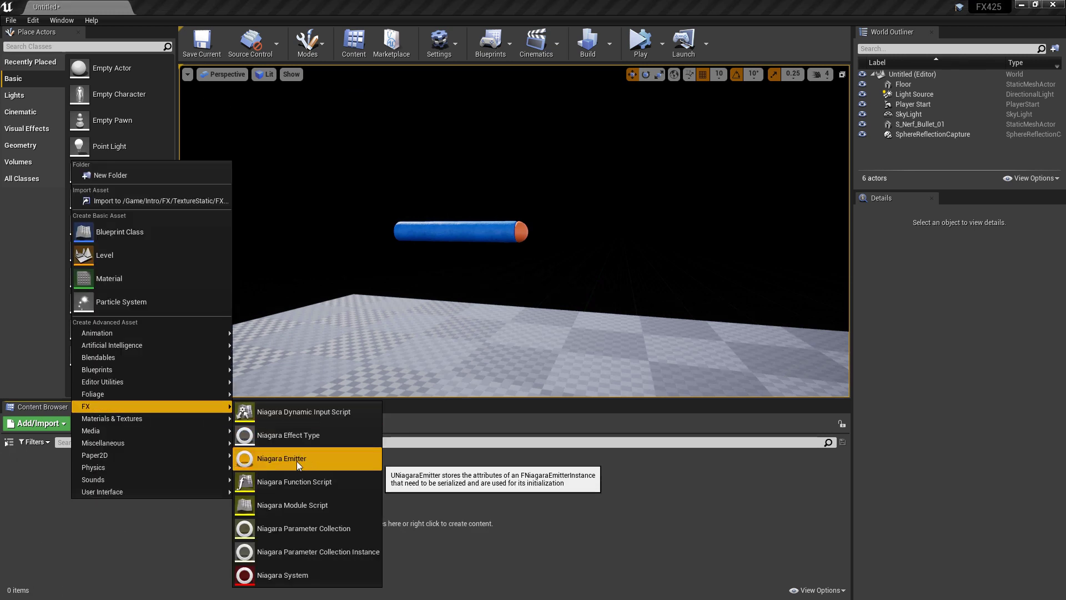
pyautogui.click(297, 460)
pyautogui.click(540, 466)
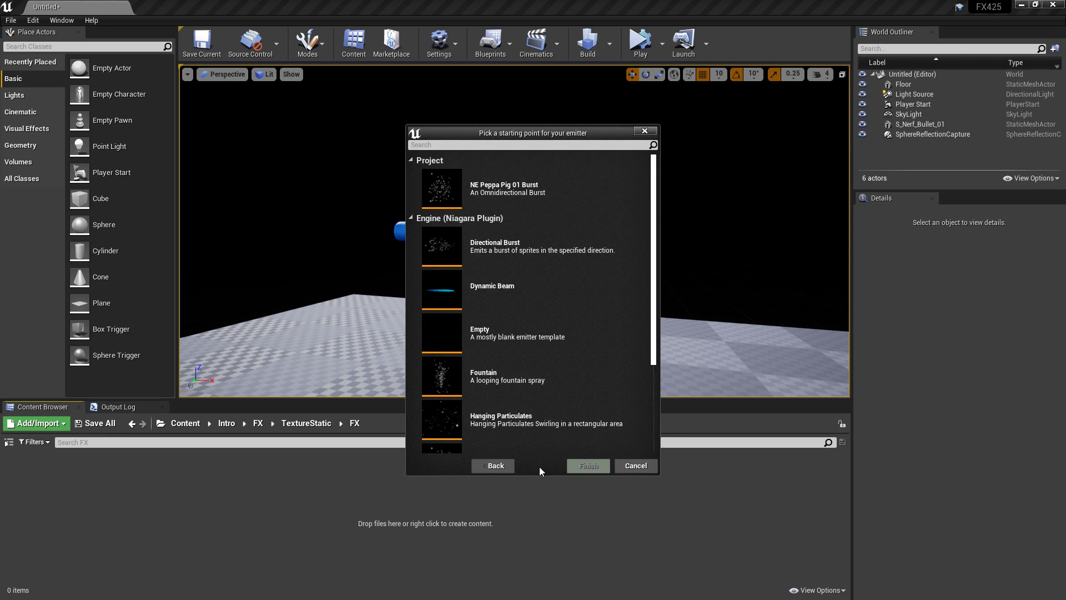
pyautogui.click(494, 333)
pyautogui.click(586, 466)
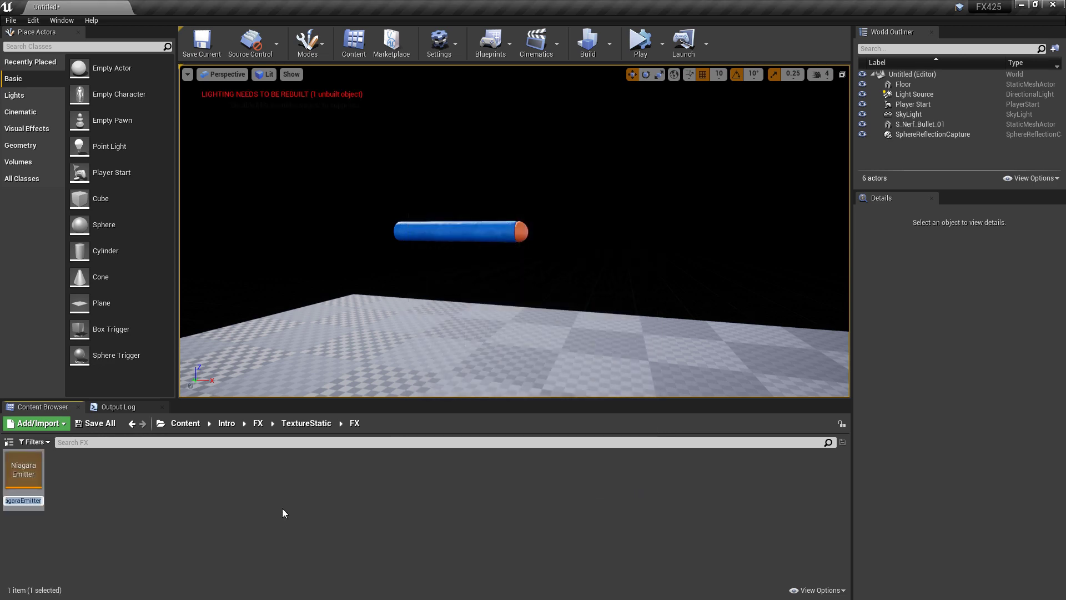
pyautogui.write('NE_')
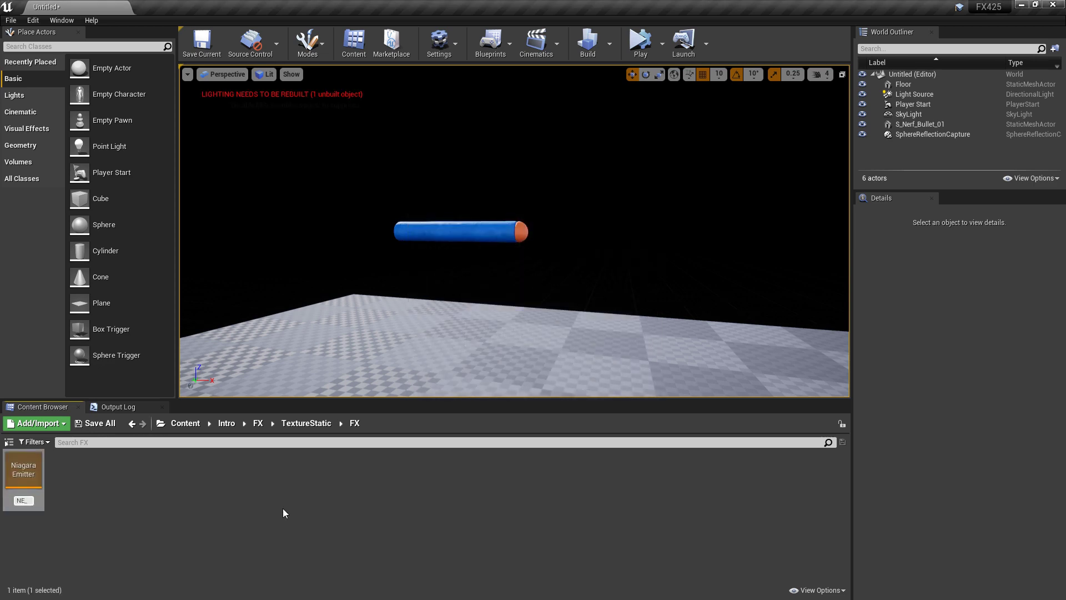
pyautogui.write('NErfy')
pyautogui.write('d')
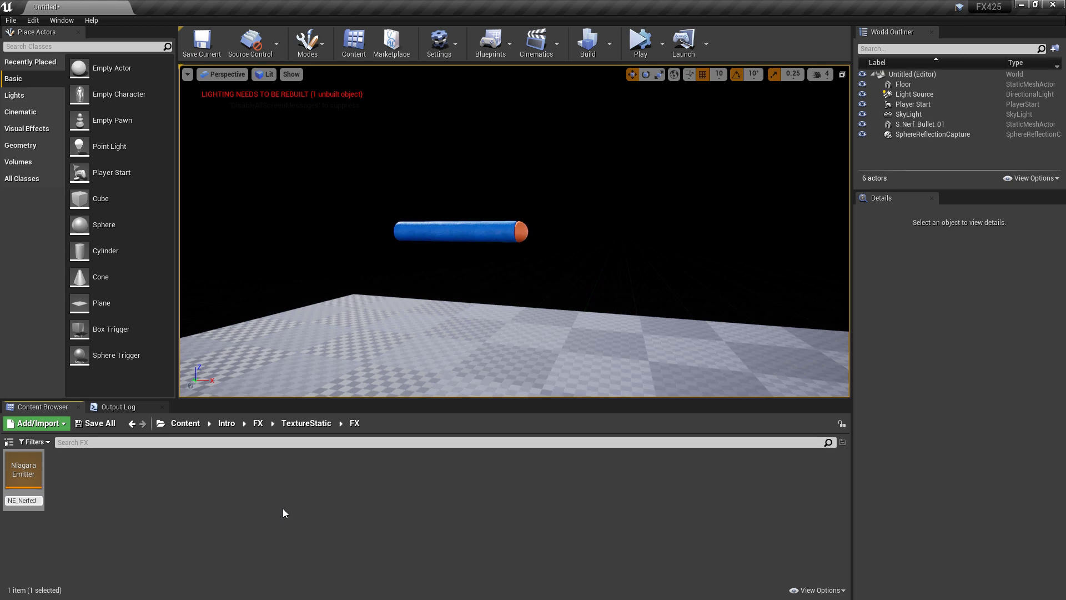
pyautogui.write('_01')
pyautogui.press('Return')
# Open and save NE_Nerfed_01, then add a Spawn Rate module to Emitter Update
pyautogui.doubleClick(39, 482)
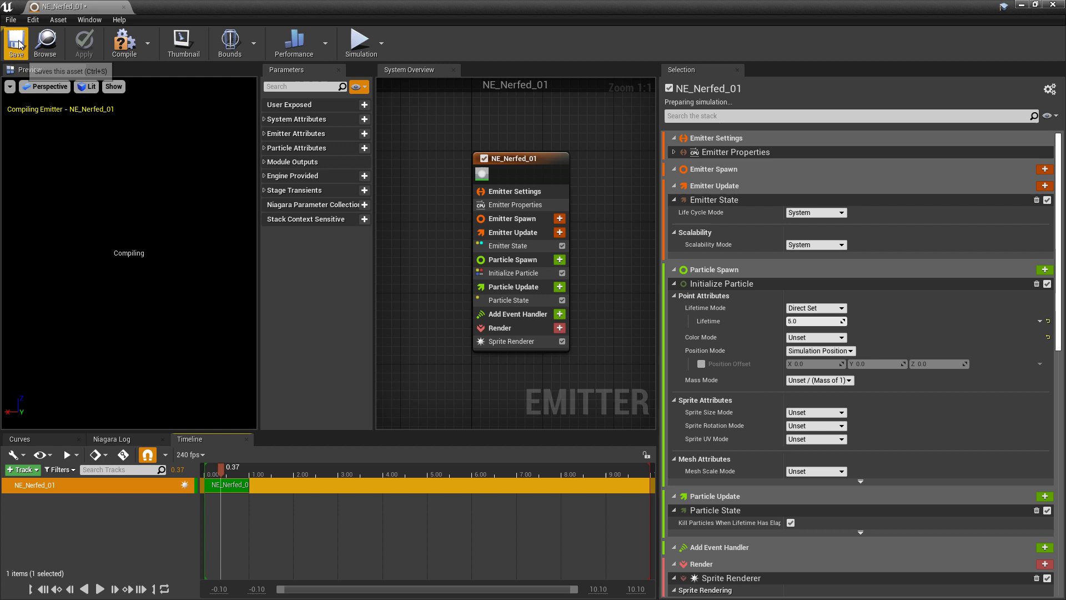
pyautogui.click(18, 44)
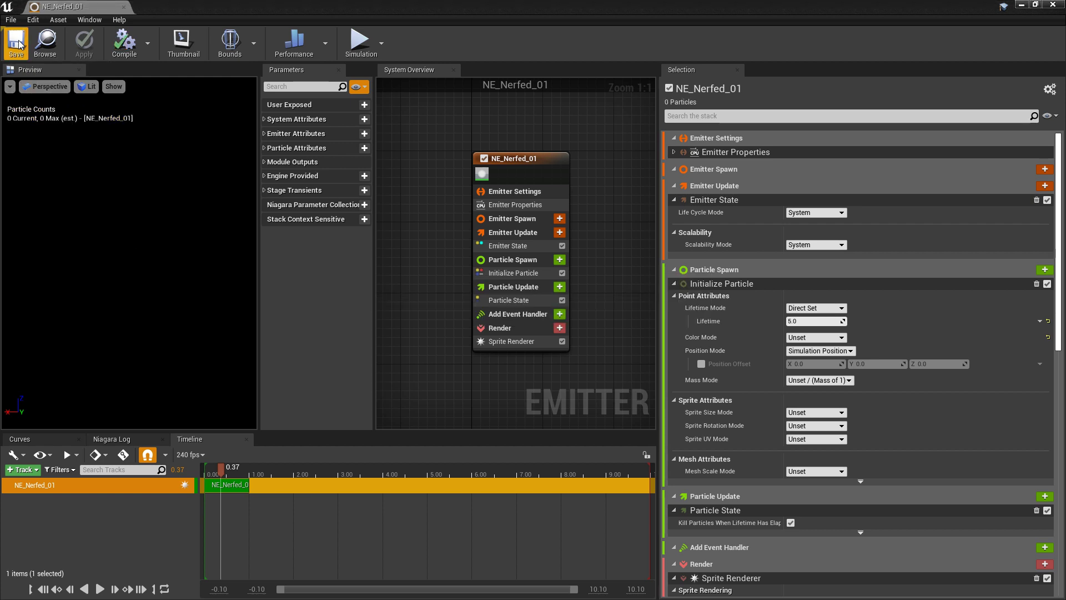
pyautogui.click(559, 232)
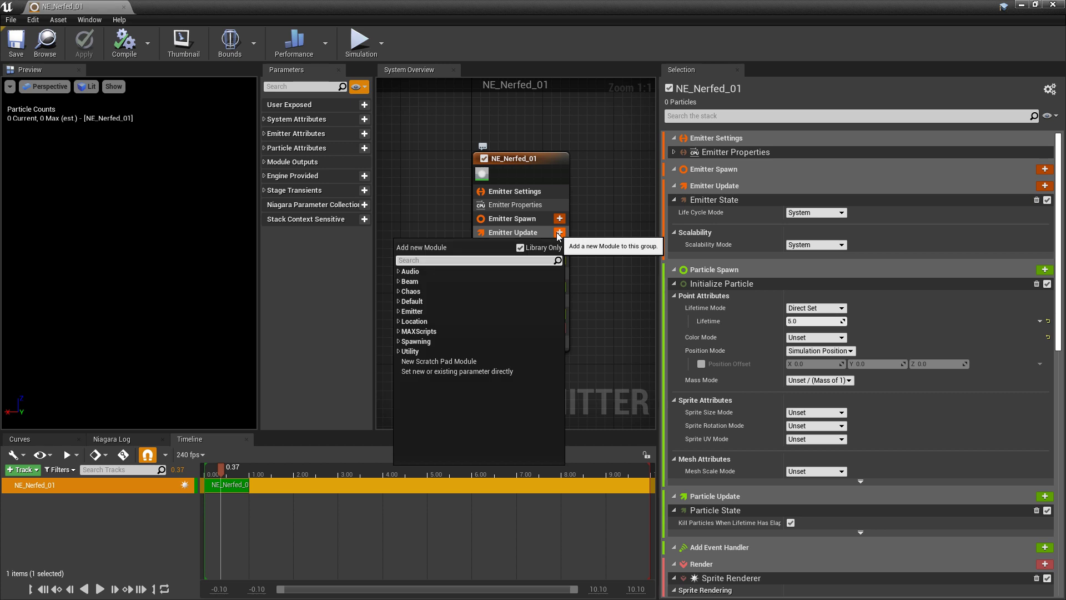
pyautogui.write('spaw')
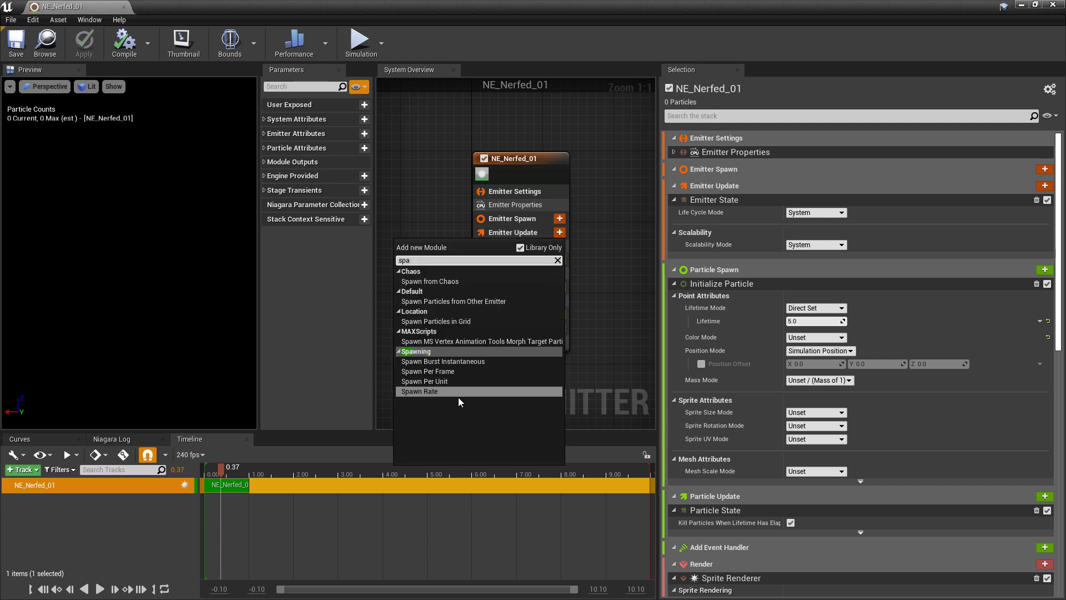
pyautogui.click(458, 392)
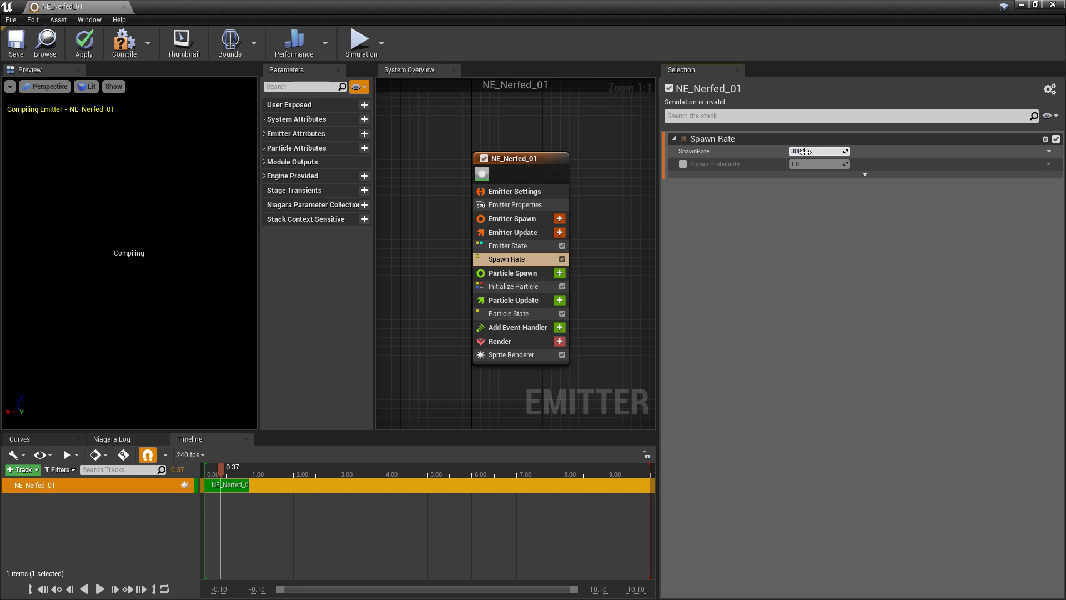
# Add Static Mesh Location to Particle Spawn and fix its Sample Static Mesh dependency
pyautogui.click(559, 273)
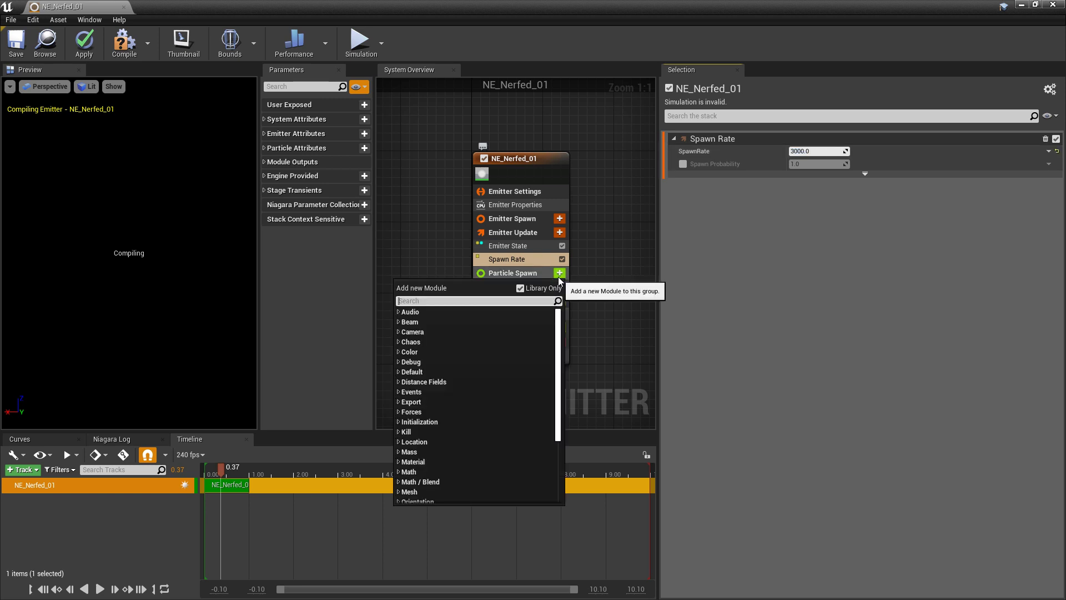
pyautogui.scroll(-4, 422, 451)
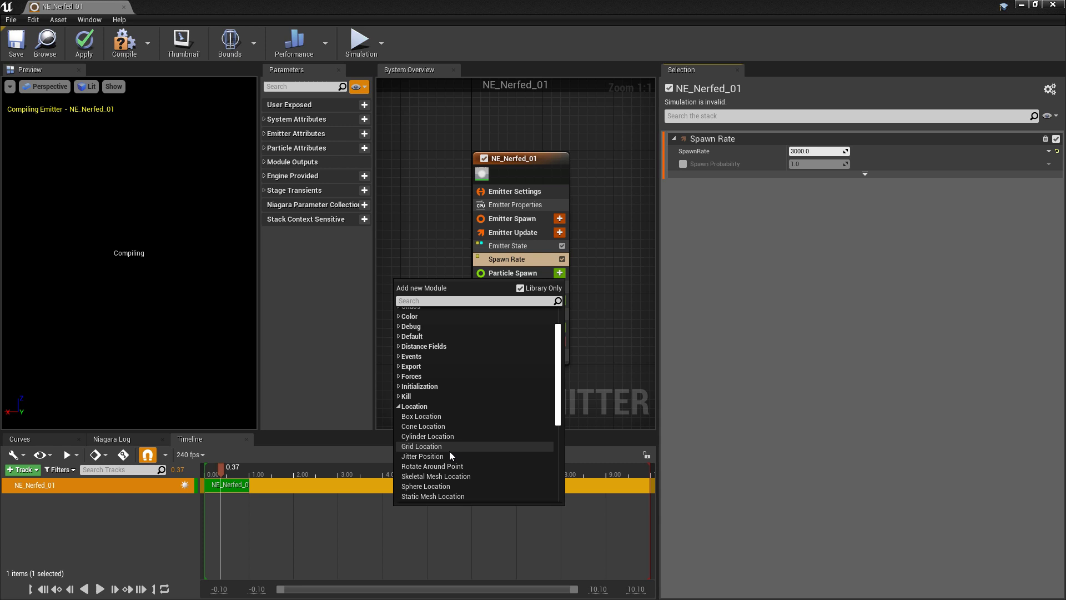
pyautogui.click(431, 461)
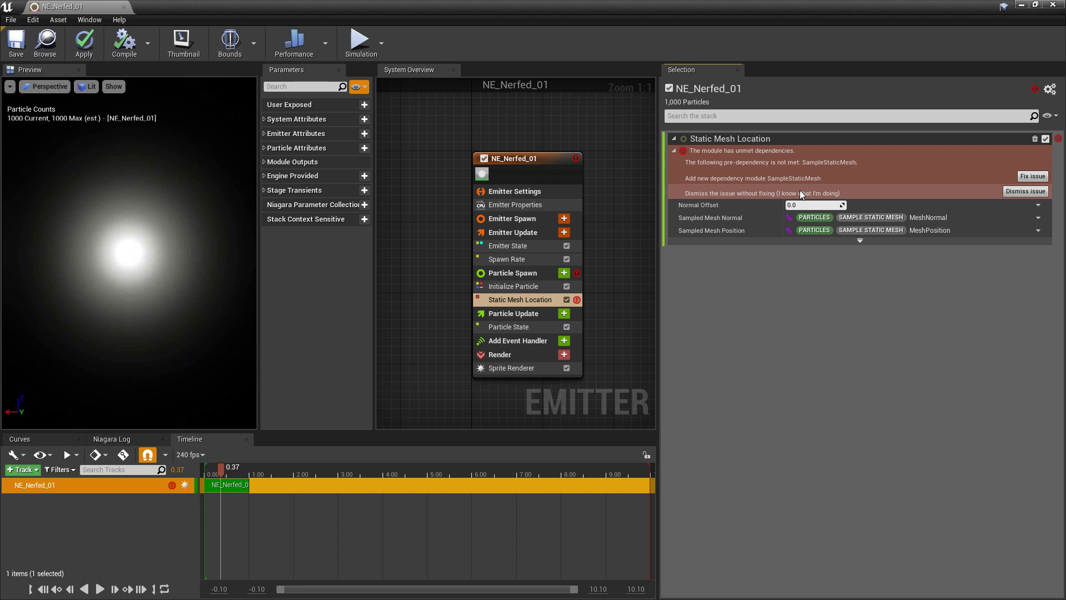
pyautogui.click(1031, 177)
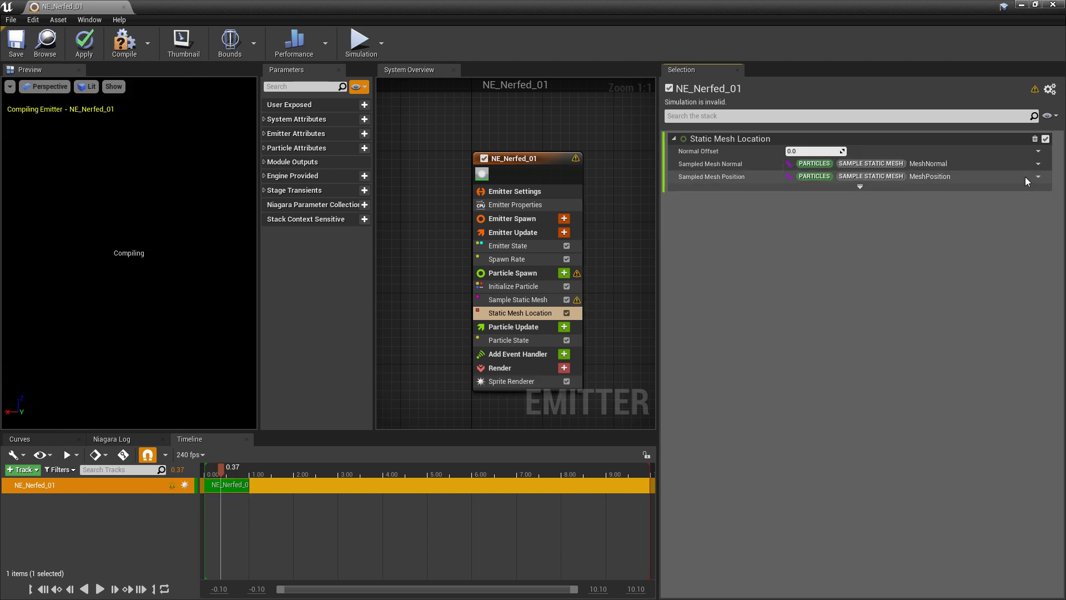
pyautogui.click(525, 299)
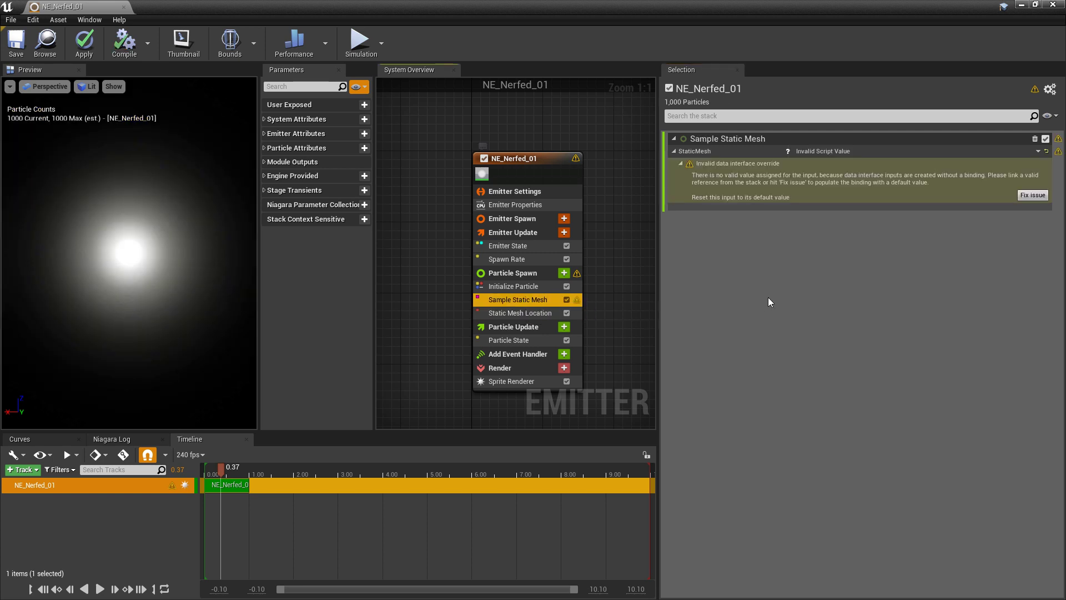
pyautogui.click(1030, 198)
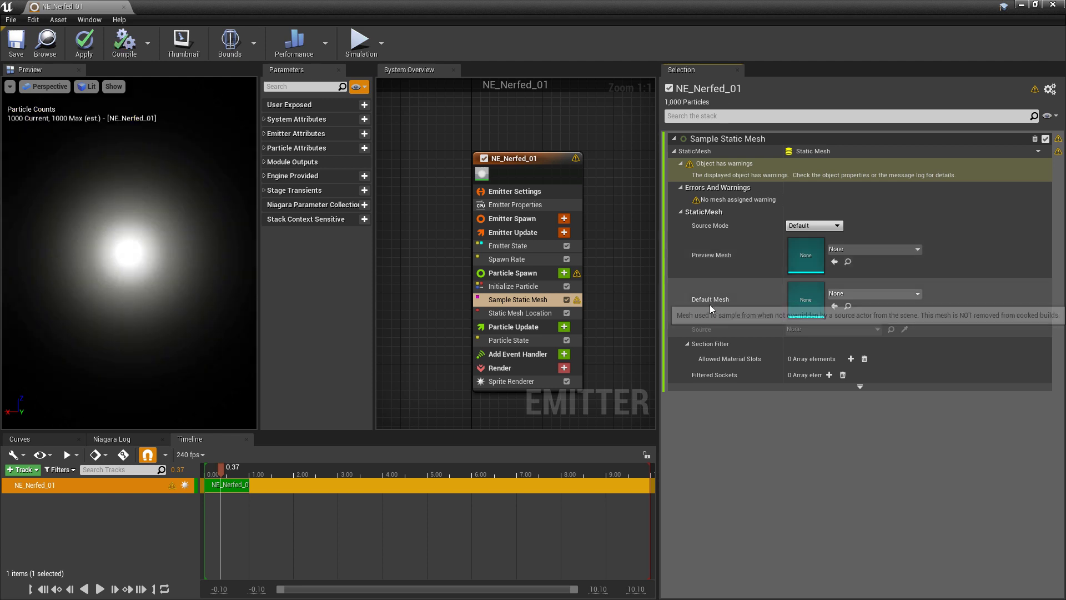
# Set both the Preview Mesh and Default Mesh to S_Nerf_Bullet_01
pyautogui.click(856, 250)
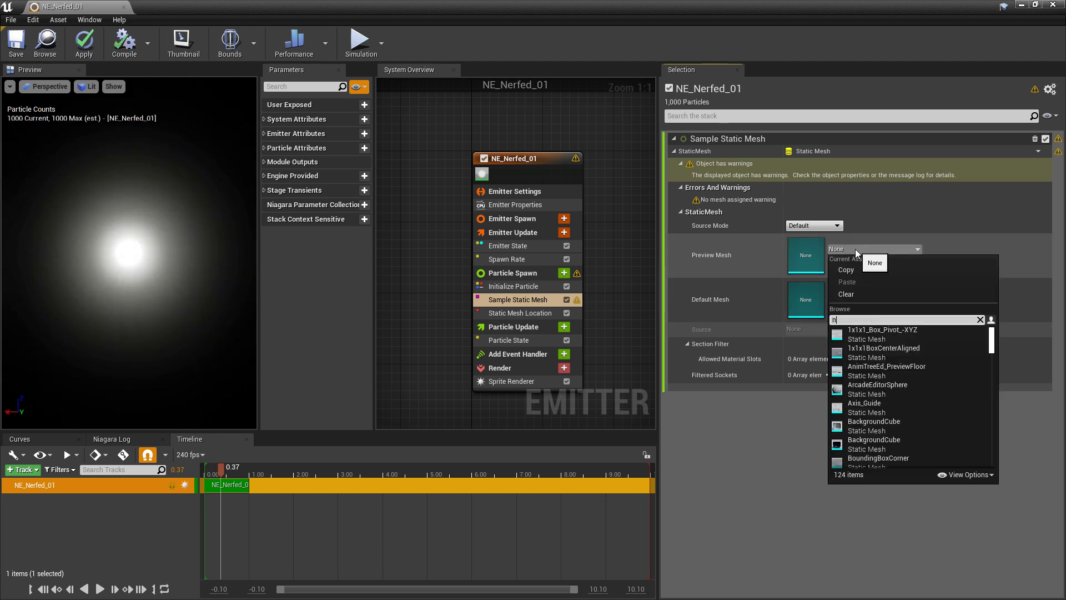
pyautogui.click(855, 332)
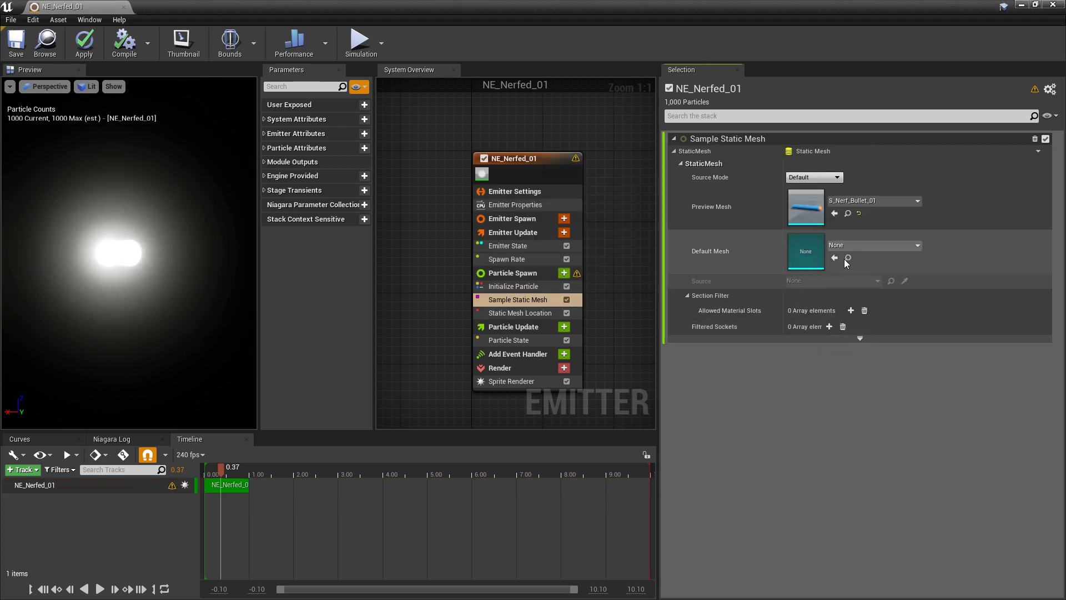
pyautogui.click(860, 248)
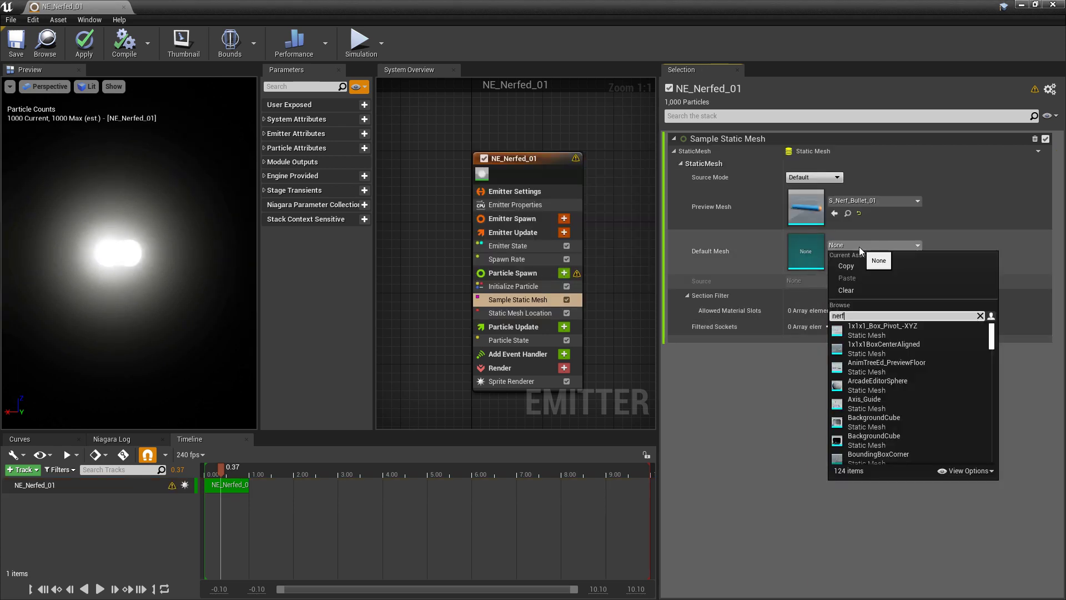
pyautogui.write('nerf')
pyautogui.click(864, 332)
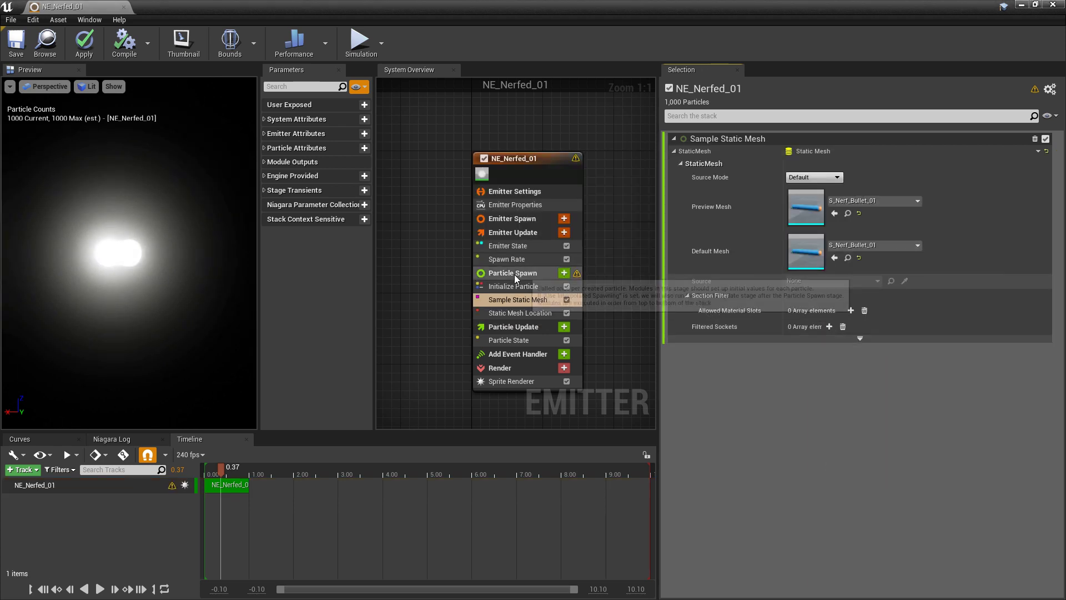
pyautogui.click(523, 277)
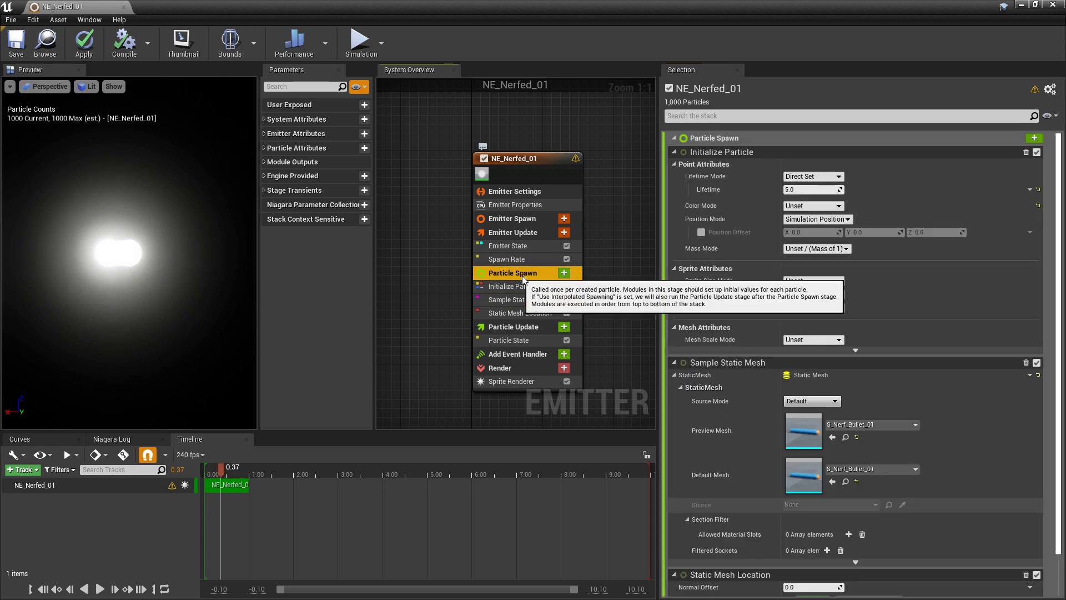
# Switch Initialize Particle's Sprite Size Mode to Uniform with a size of 2.0
pyautogui.click(534, 161)
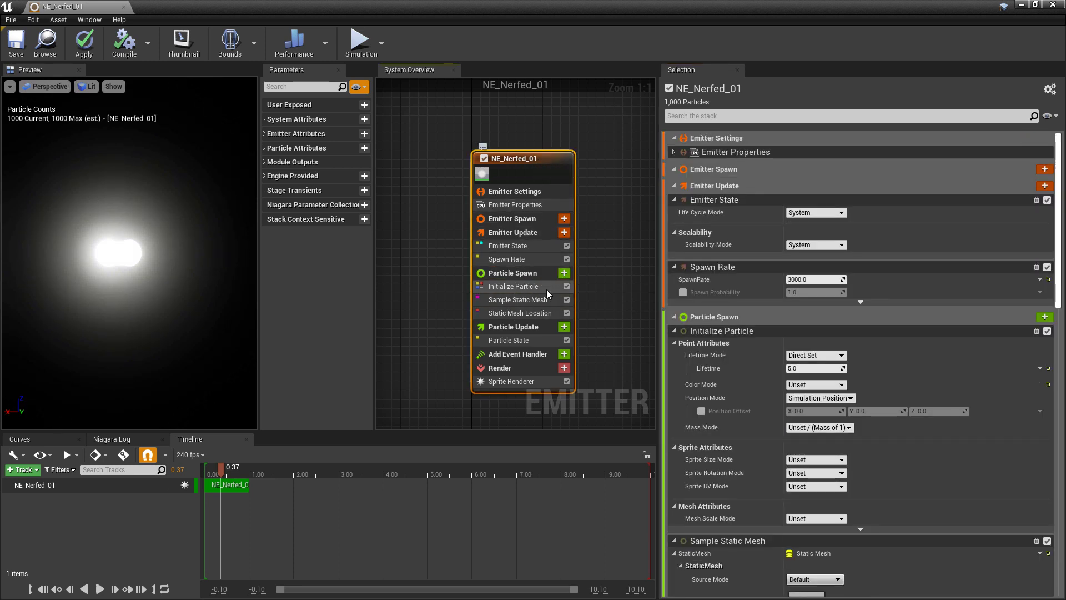
pyautogui.click(530, 286)
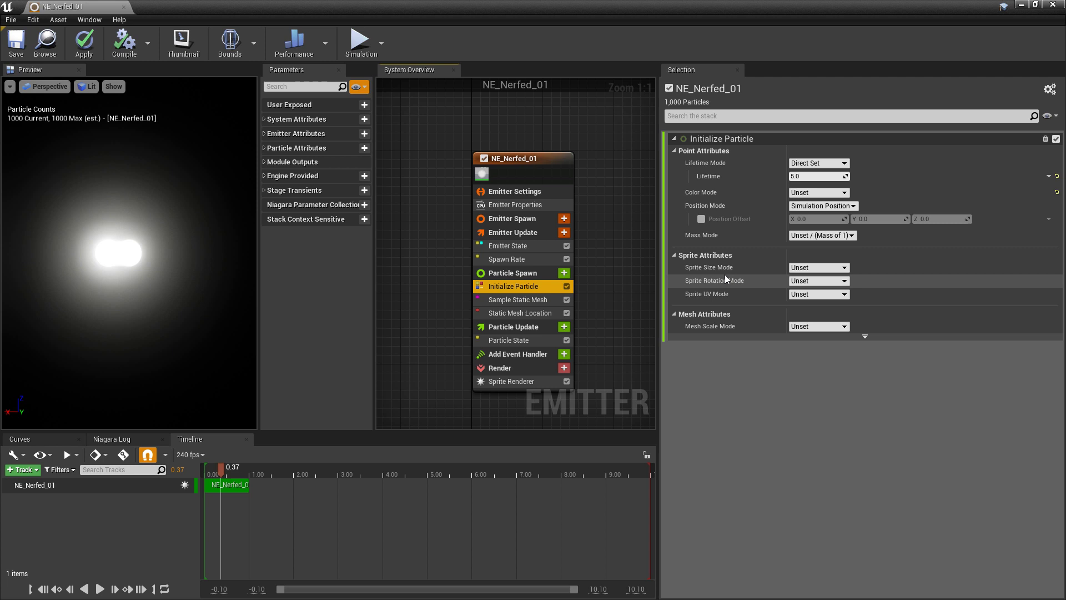
pyautogui.click(809, 268)
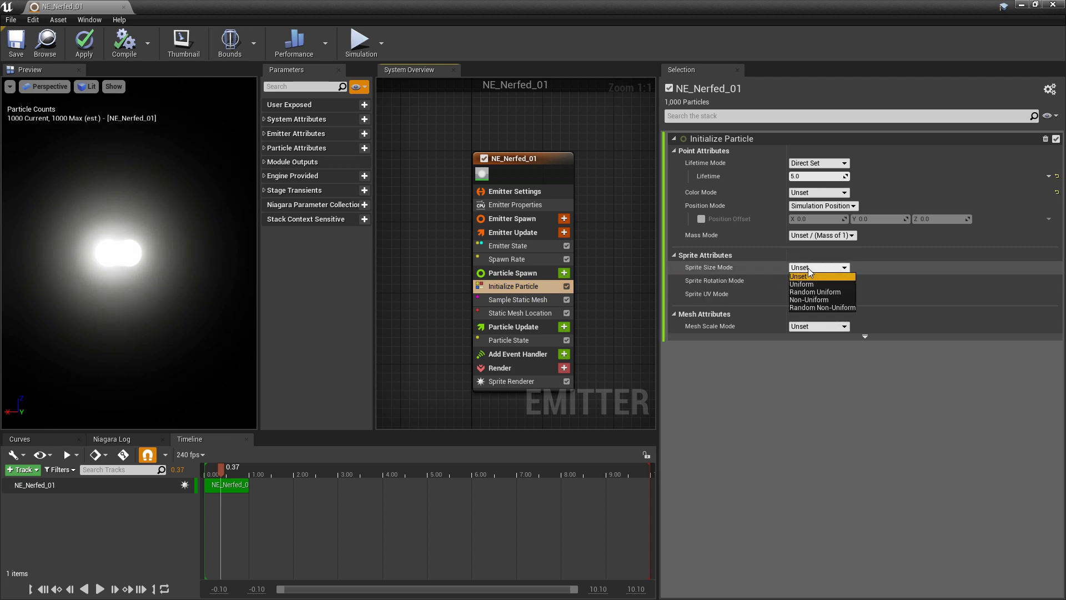
pyautogui.click(823, 284)
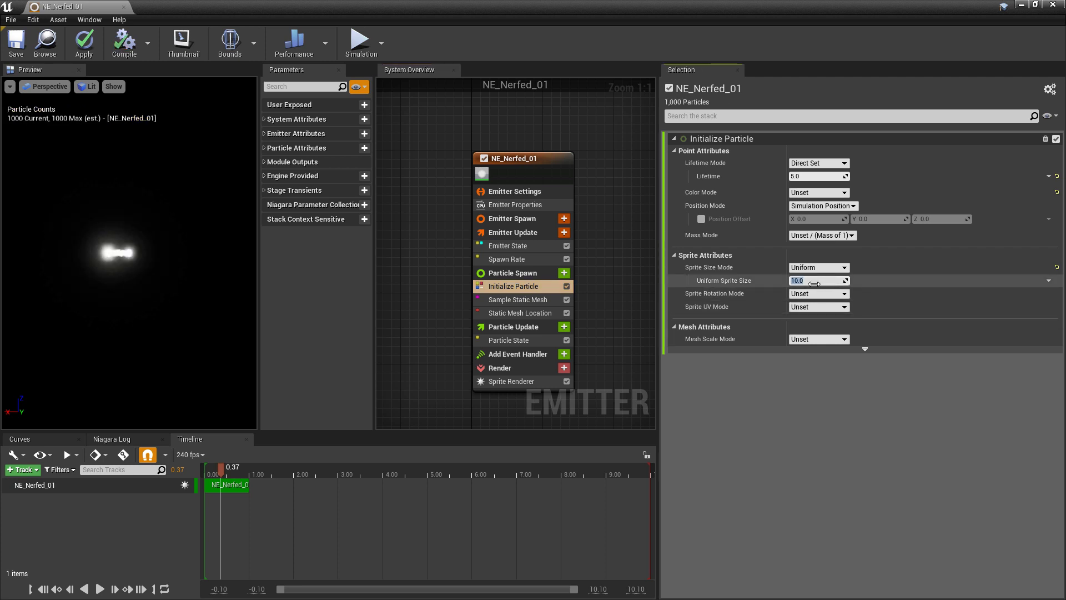
pyautogui.write('2')
pyautogui.press('Return')
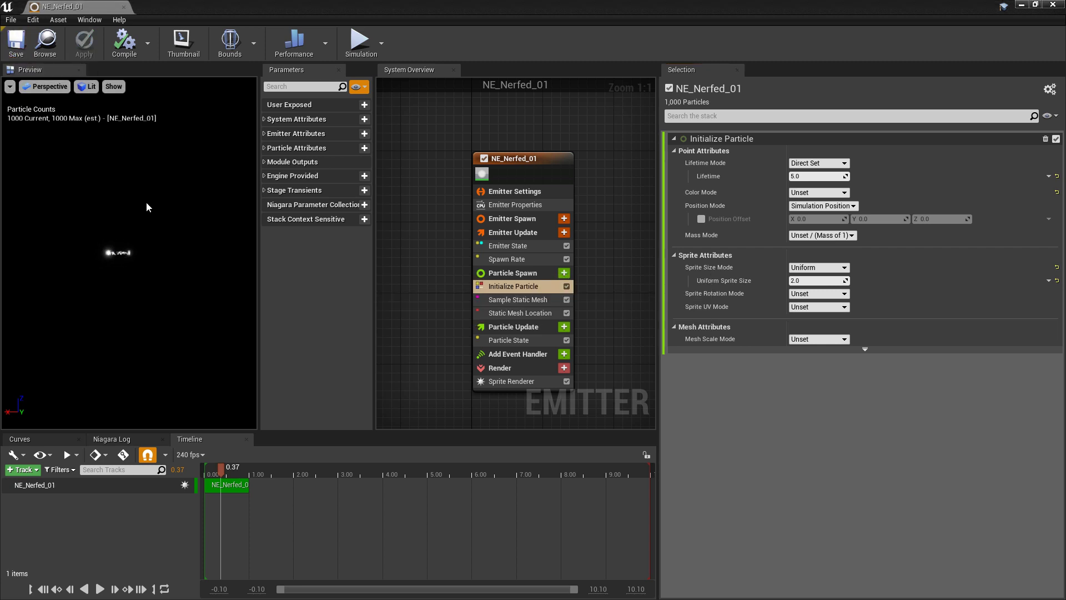
pyautogui.moveTo(115, 229)
pyautogui.mouseDown()
pyautogui.moveTo(144, 247)
pyautogui.moveTo(115, 229)
pyautogui.mouseUp()
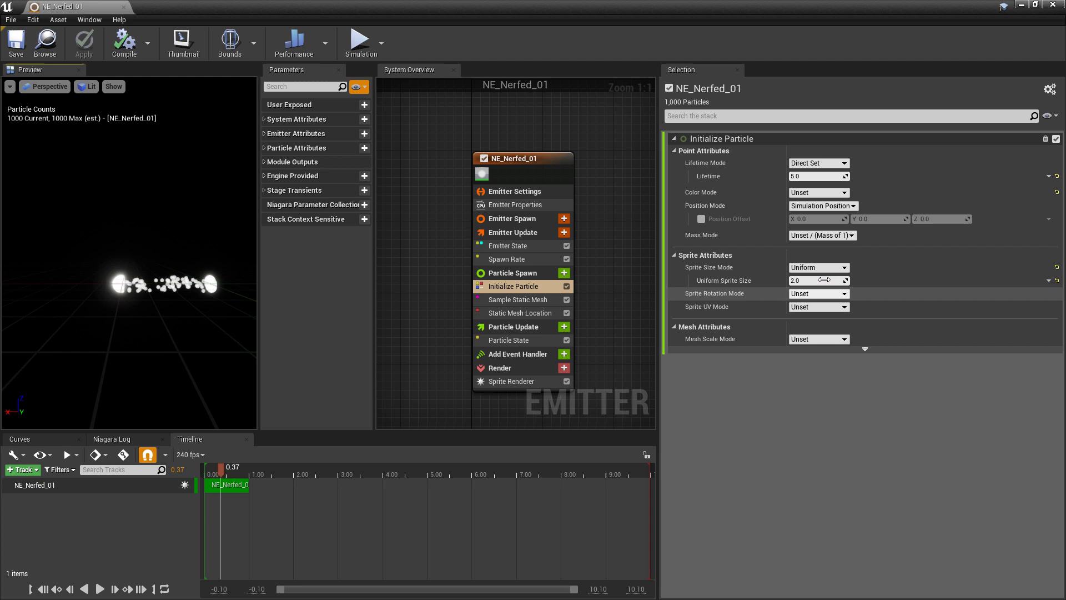
# Reduce the Uniform Sprite Size to 1.0 and apply the change
pyautogui.click(821, 280)
pyautogui.write('1')
pyautogui.press('Return')
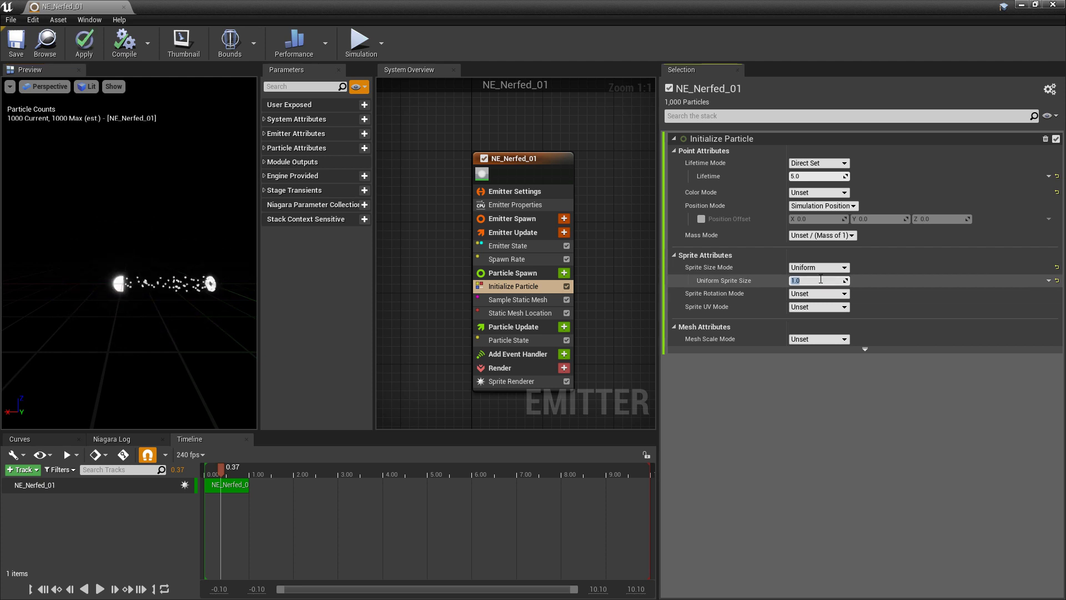
pyautogui.moveTo(127, 250); pyautogui.dragTo(186, 242)
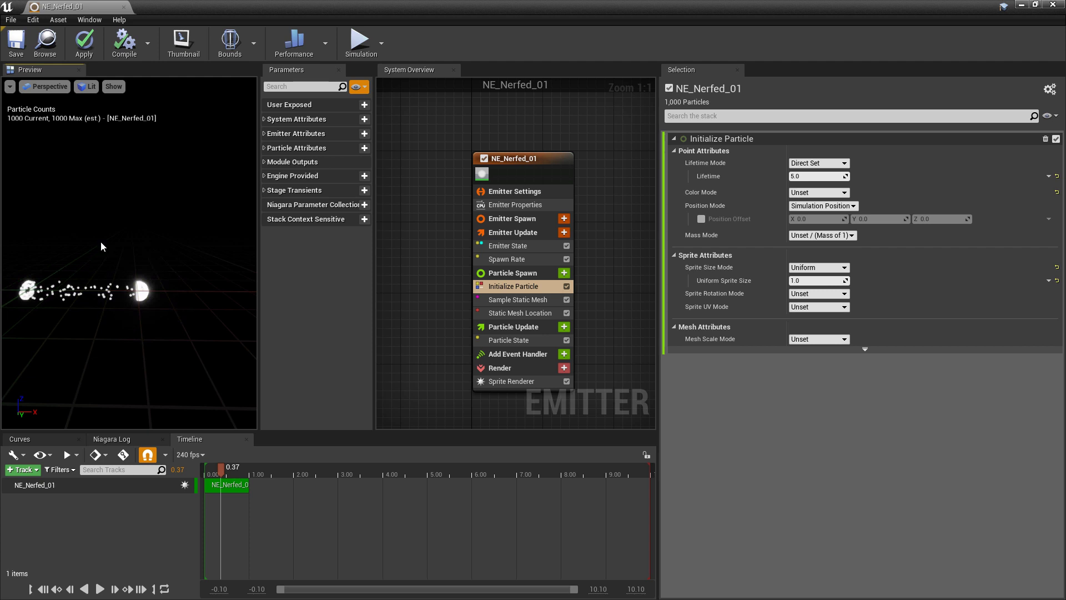
pyautogui.click(16, 42)
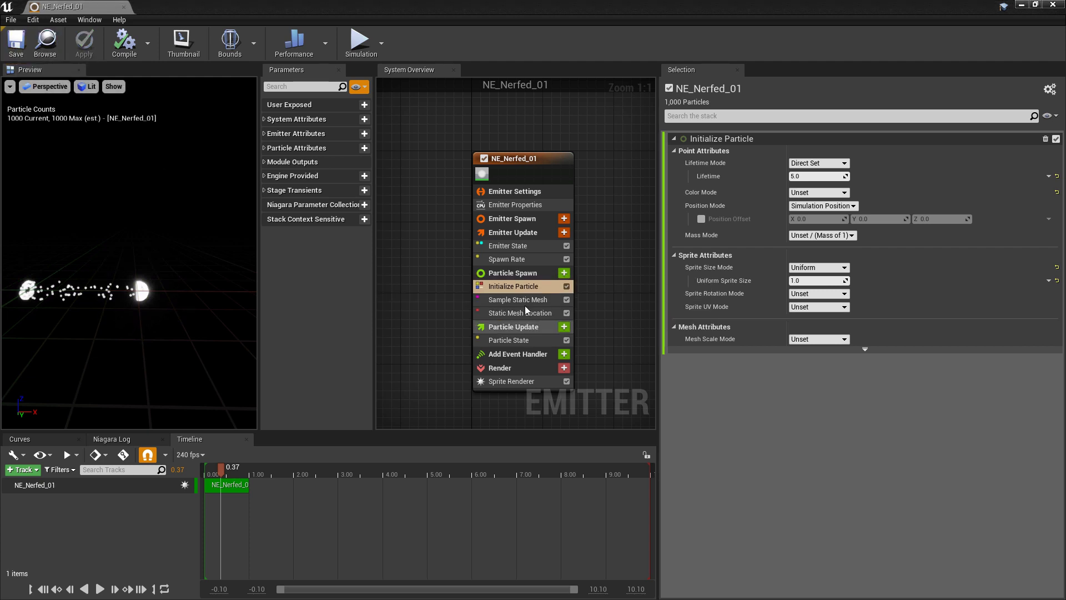
# Add a Sample Texture module to Particle Spawn using the T_Nerf_Bullet_01_B texture
pyautogui.click(564, 273)
pyautogui.scroll(-4, 454, 440)
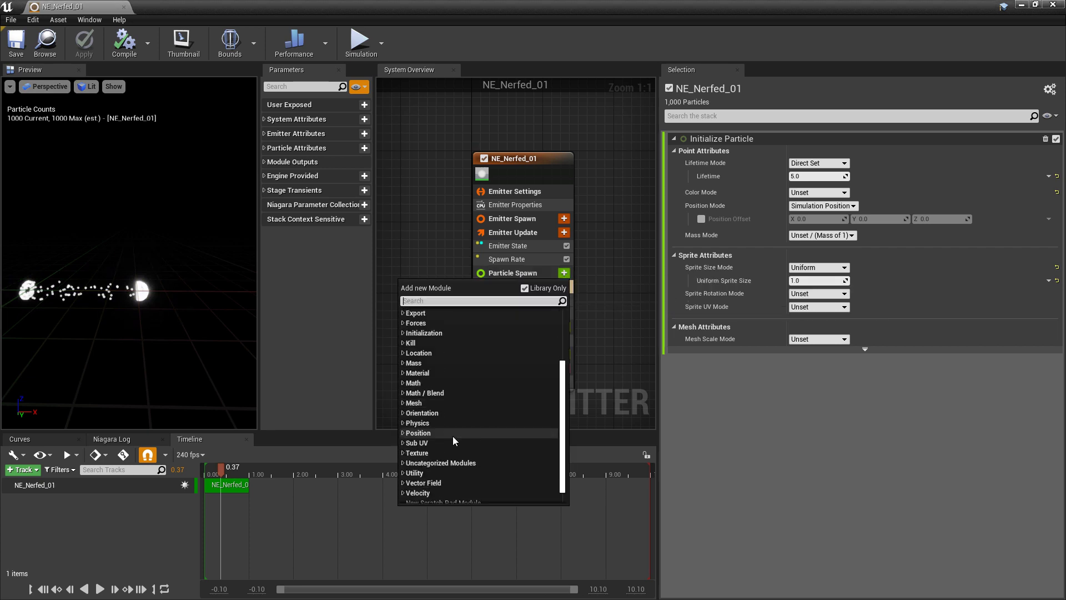
pyautogui.click(404, 453)
pyautogui.scroll(-1, 466, 472)
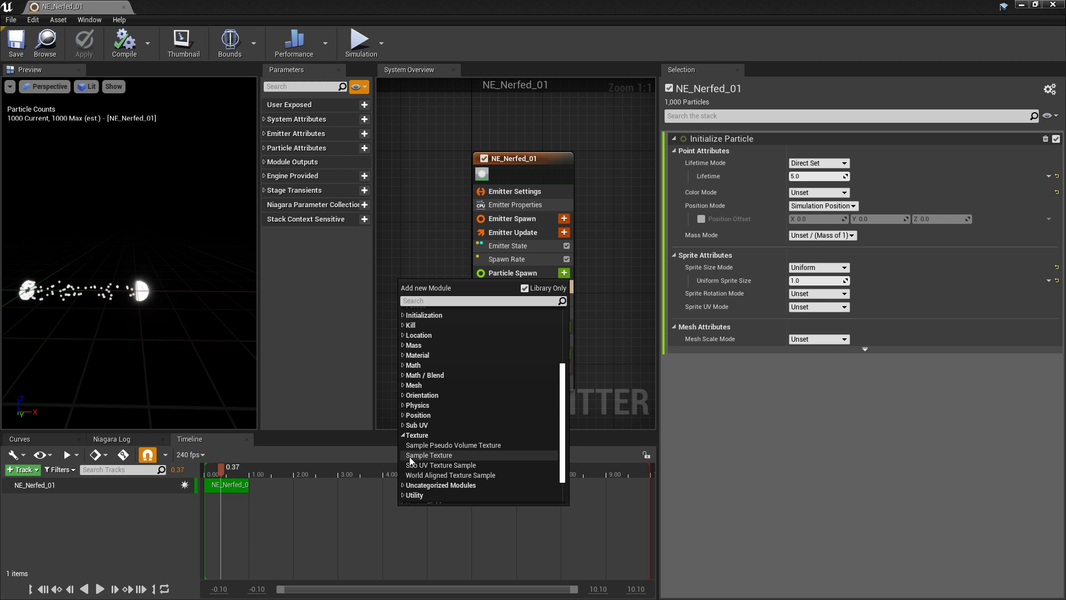
pyautogui.click(447, 456)
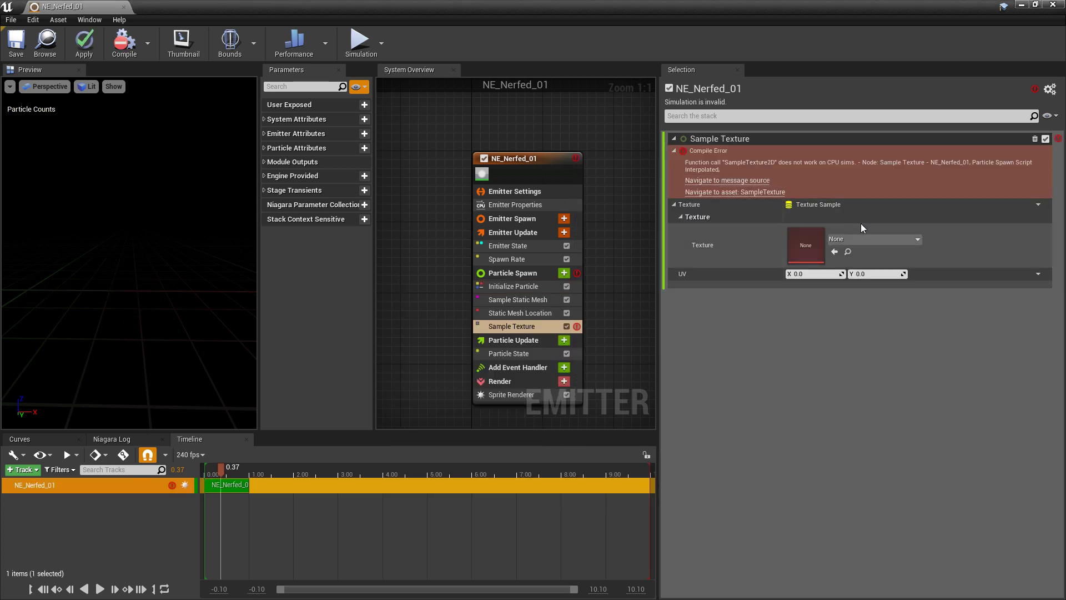
pyautogui.click(855, 244)
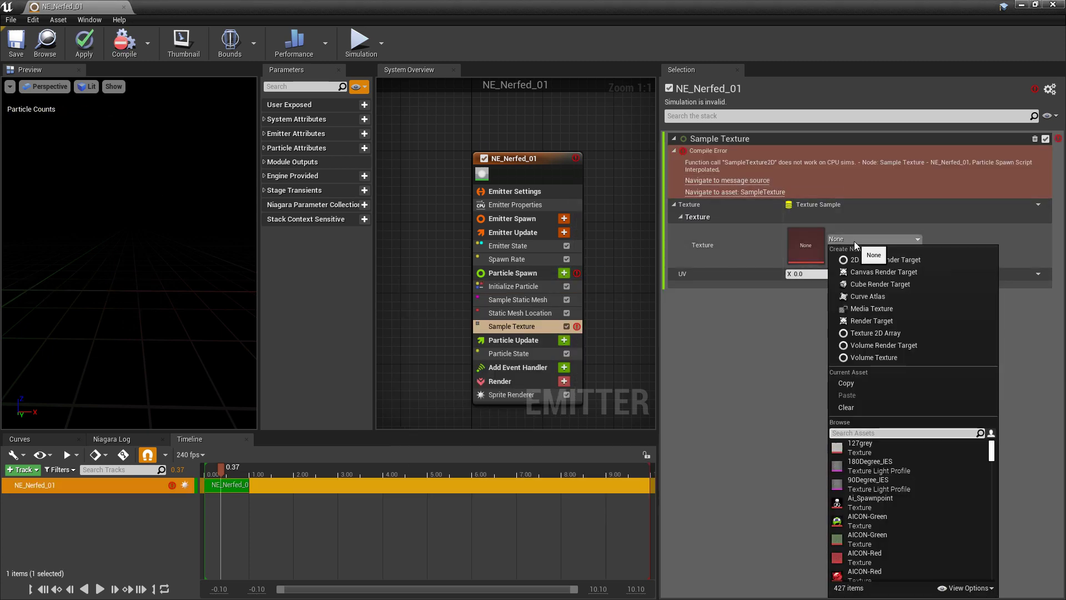
pyautogui.write('ner')
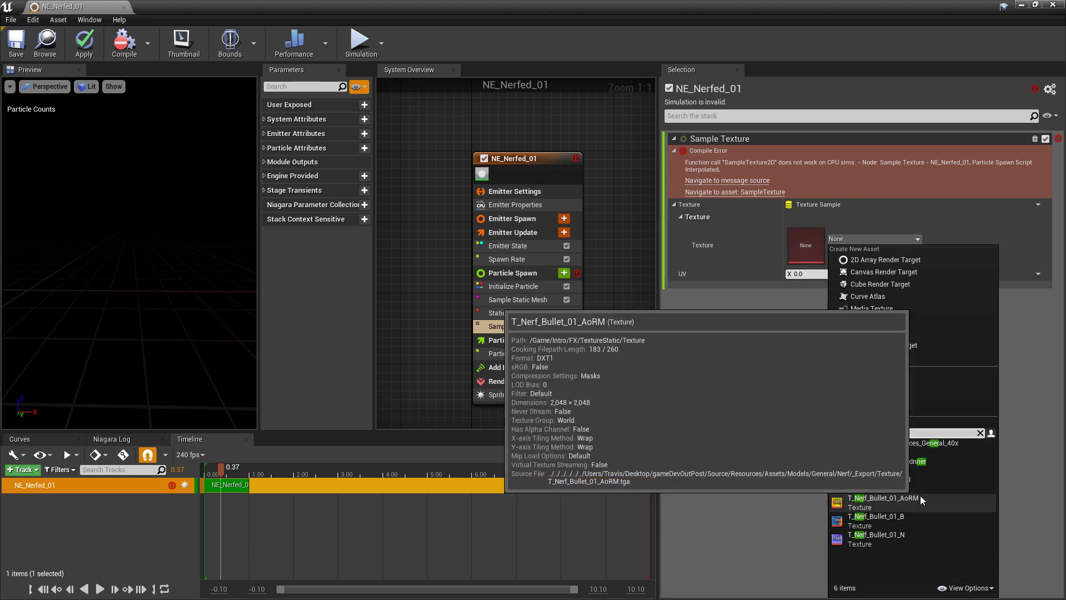
pyautogui.click(901, 522)
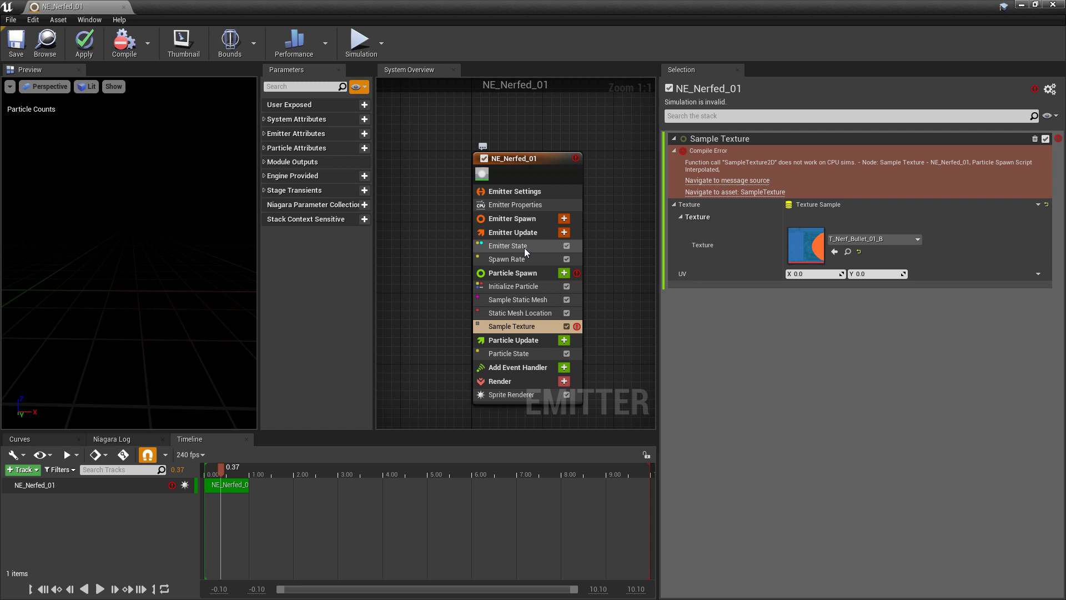
# Set the emitter's Sim Target to GPUCompute Sim, enable Fixed Bounds, and save
pyautogui.click(521, 207)
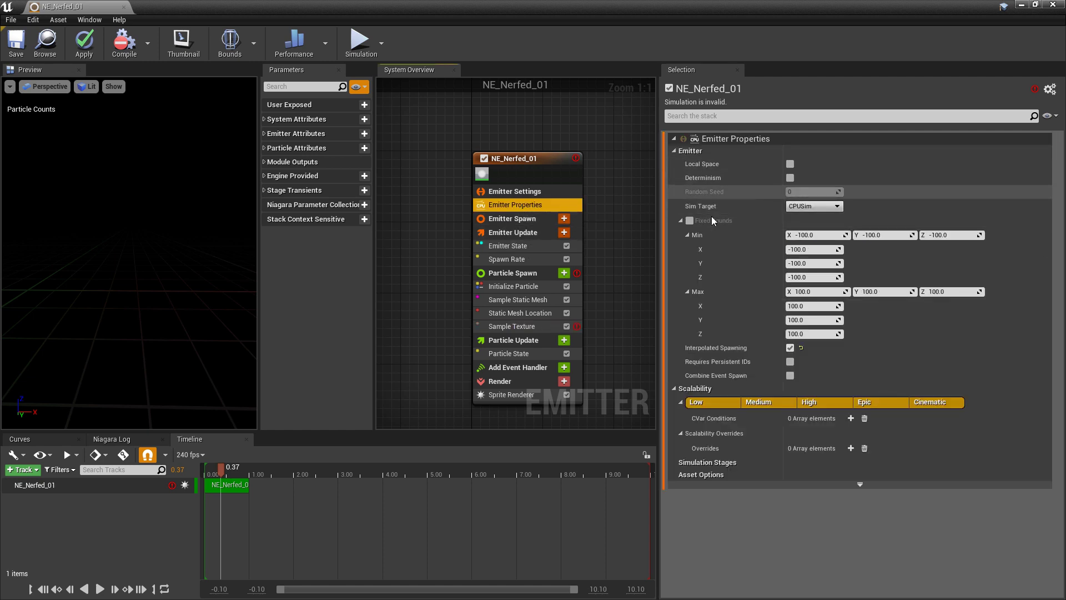
pyautogui.click(812, 208)
pyautogui.click(811, 222)
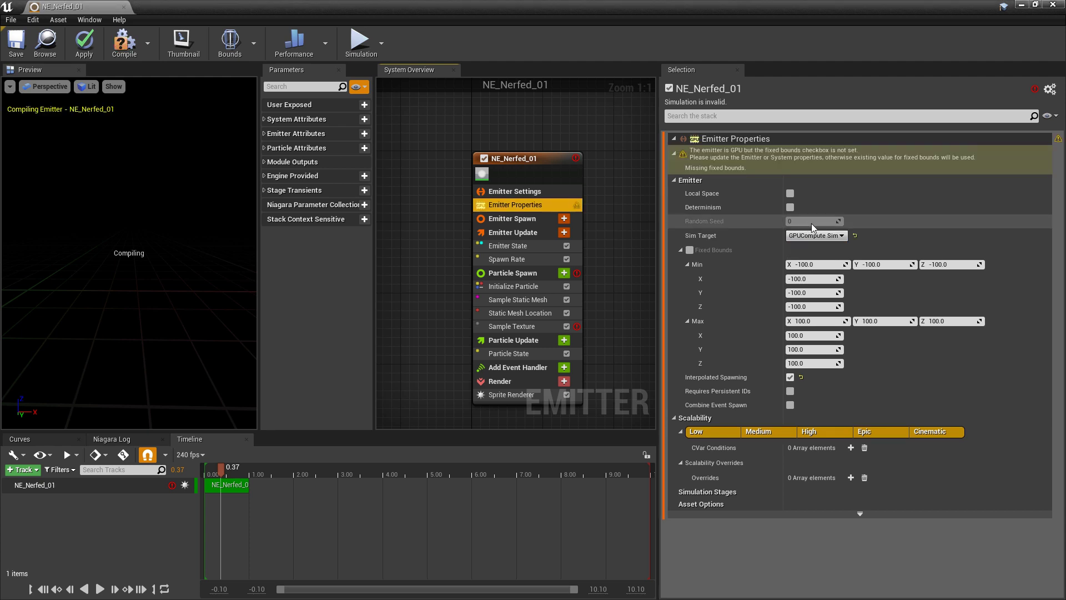
pyautogui.click(690, 250)
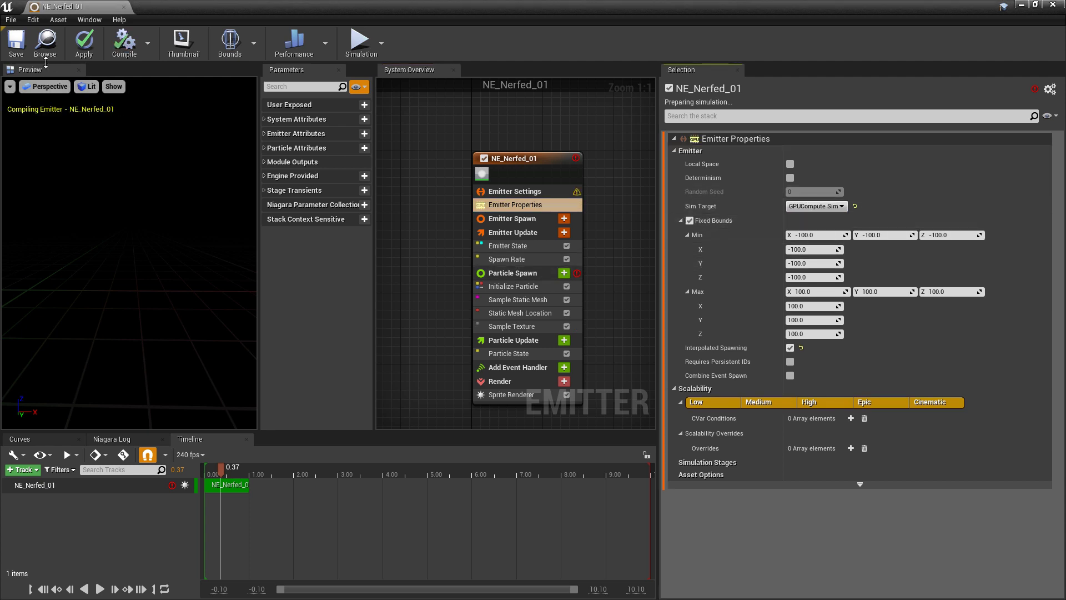
pyautogui.click(16, 44)
# Turn on Show Parameter Writes and expand them for Sample Texture, Static Mesh Location and Sample Static Mesh
pyautogui.click(519, 326)
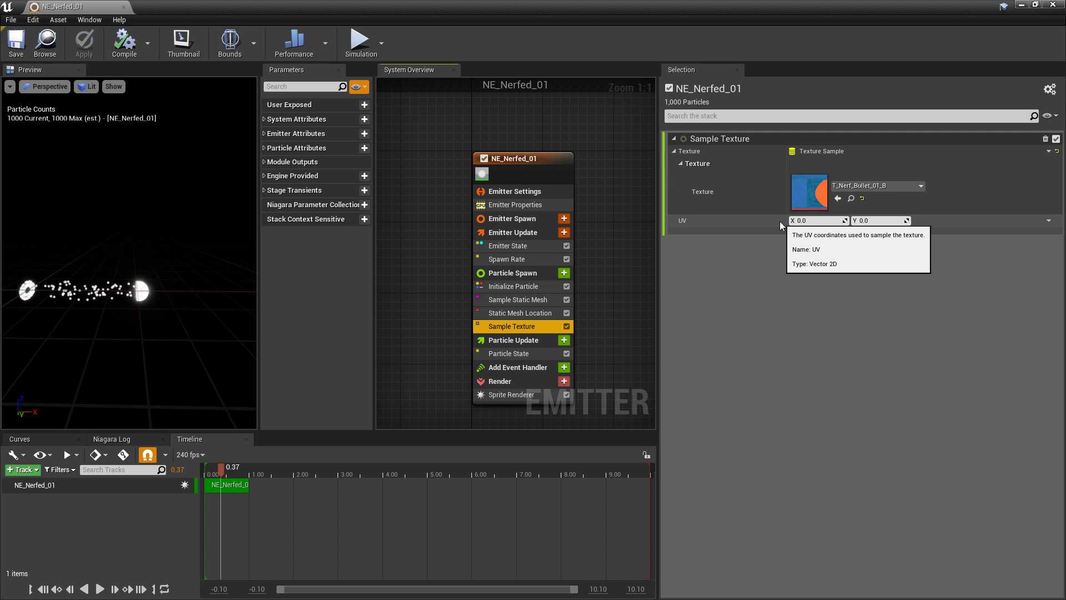
pyautogui.click(1051, 116)
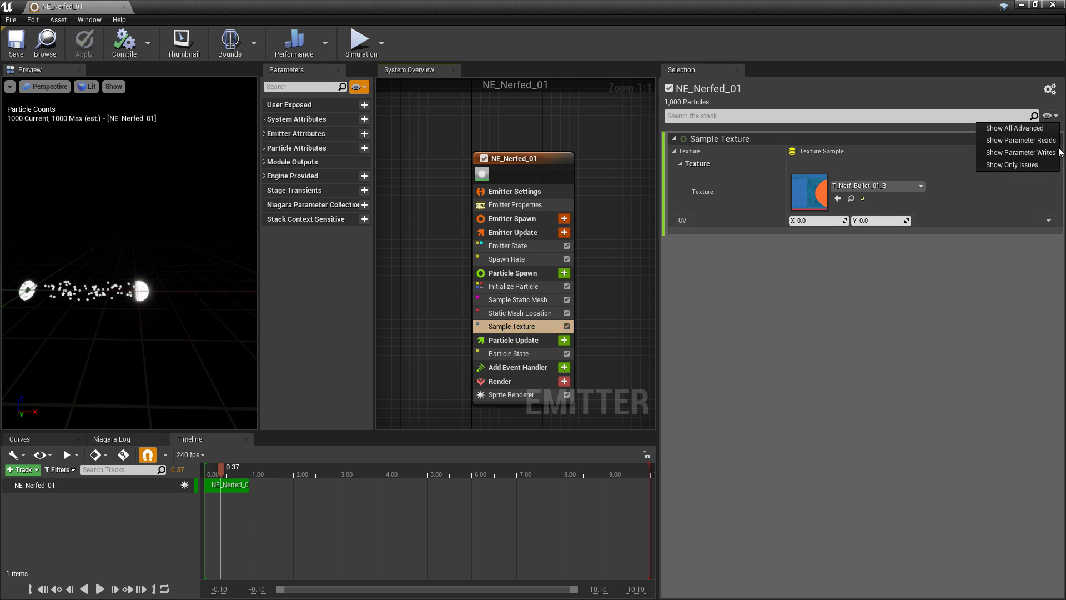
pyautogui.click(1007, 158)
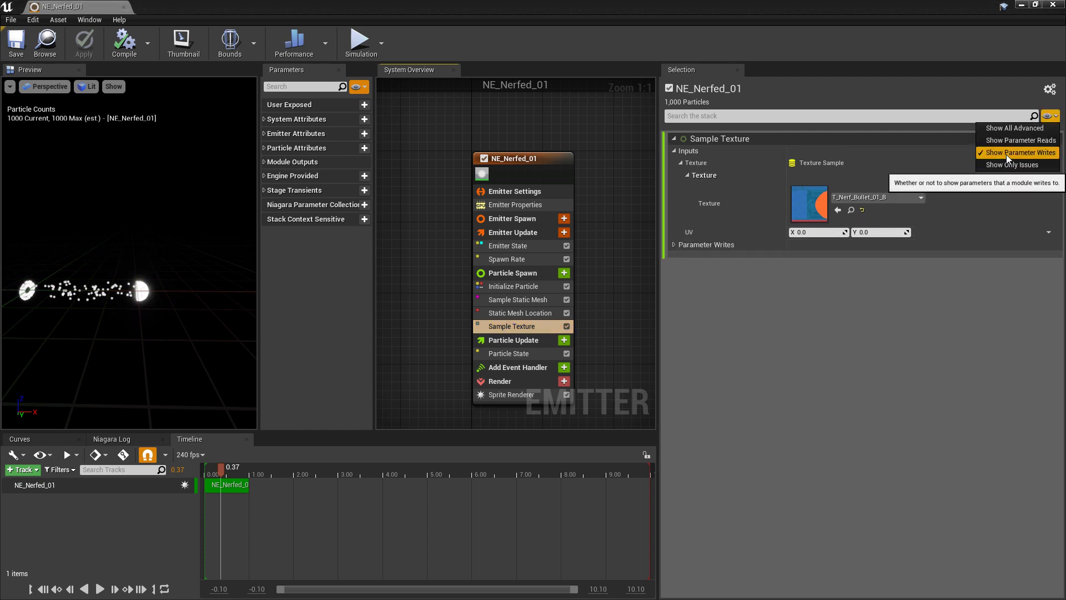
pyautogui.click(674, 245)
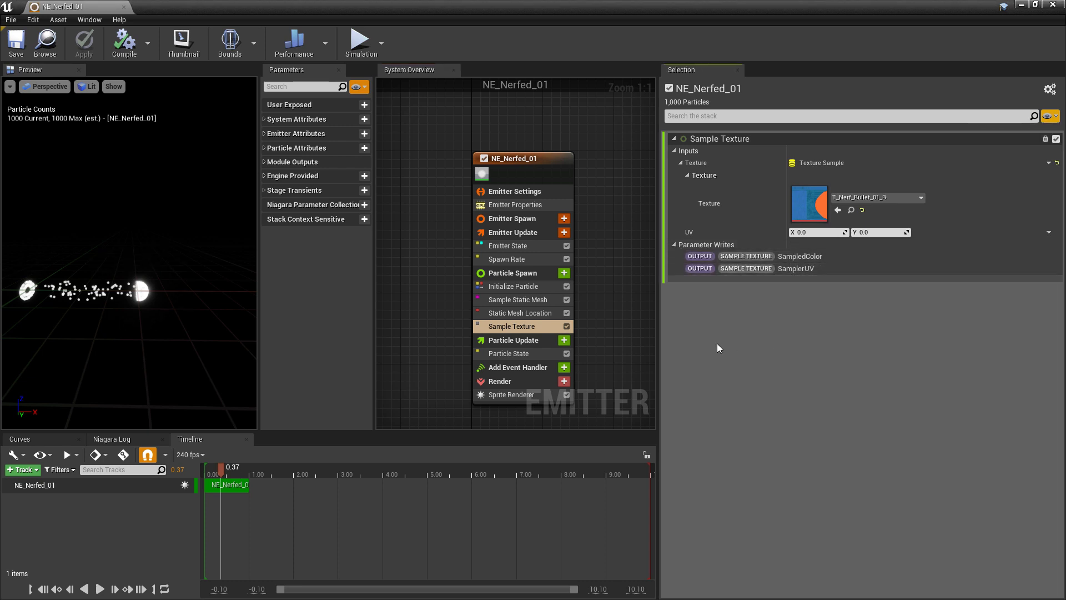
pyautogui.click(520, 312)
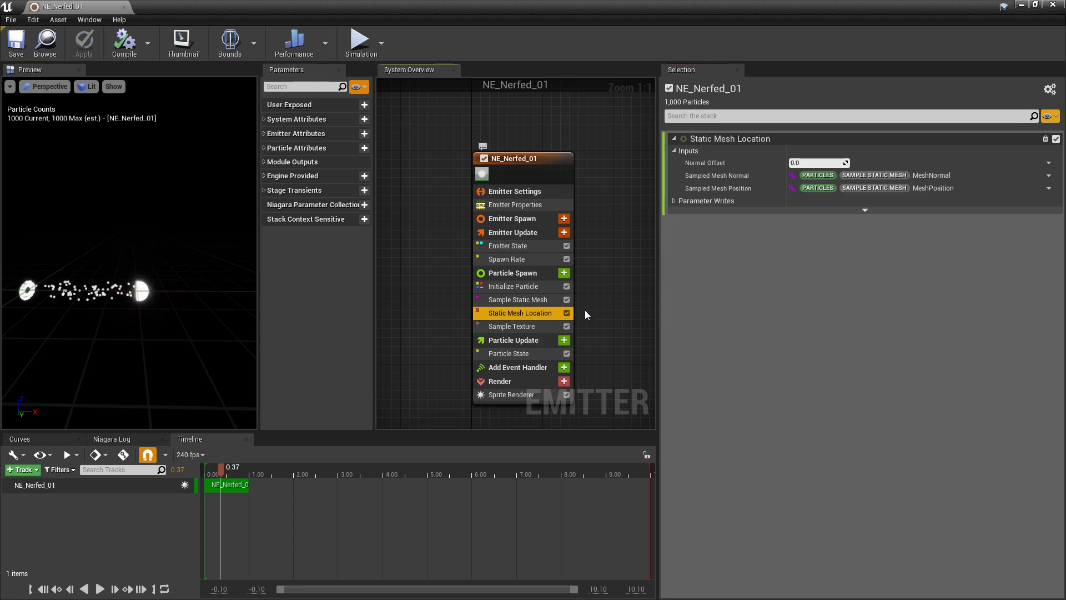
pyautogui.click(673, 202)
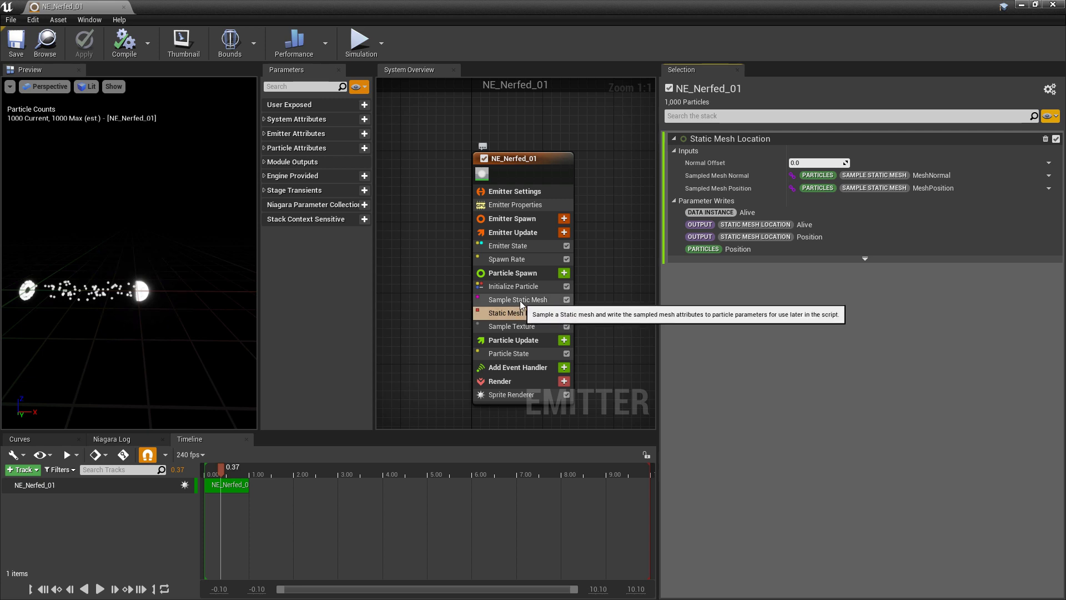
pyautogui.click(513, 301)
pyautogui.click(675, 353)
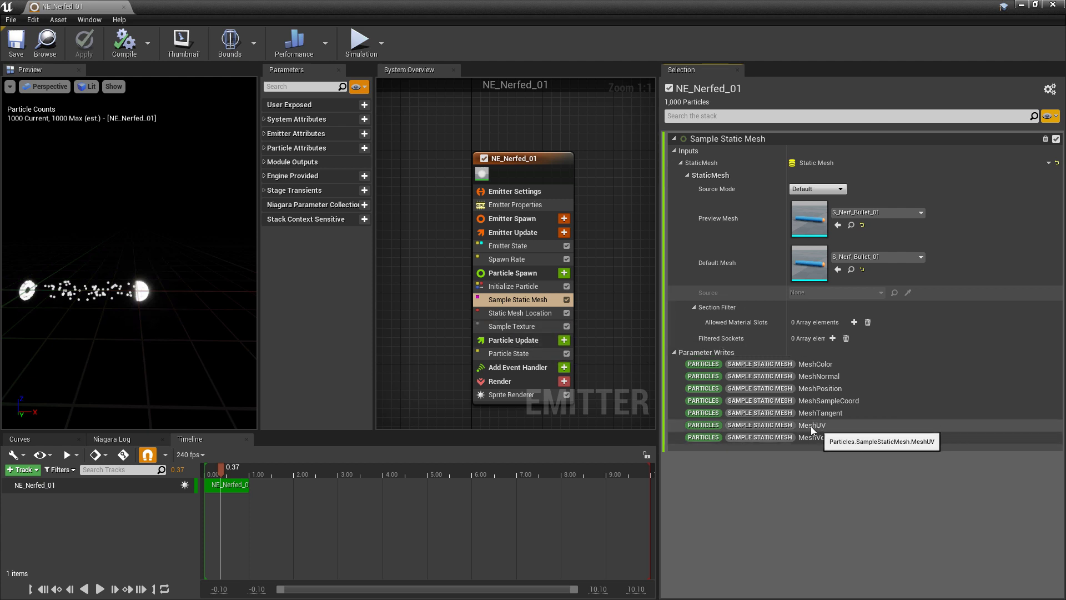
pyautogui.click(516, 328)
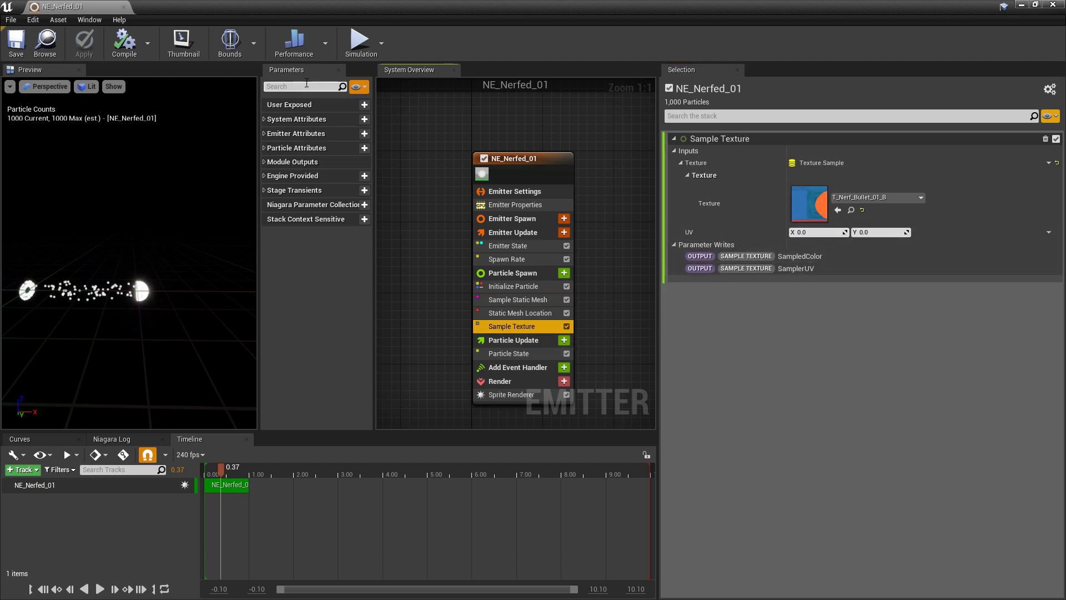
# Drive Sample Texture's UV input with the MeshUV particle attribute and save
pyautogui.click(271, 149)
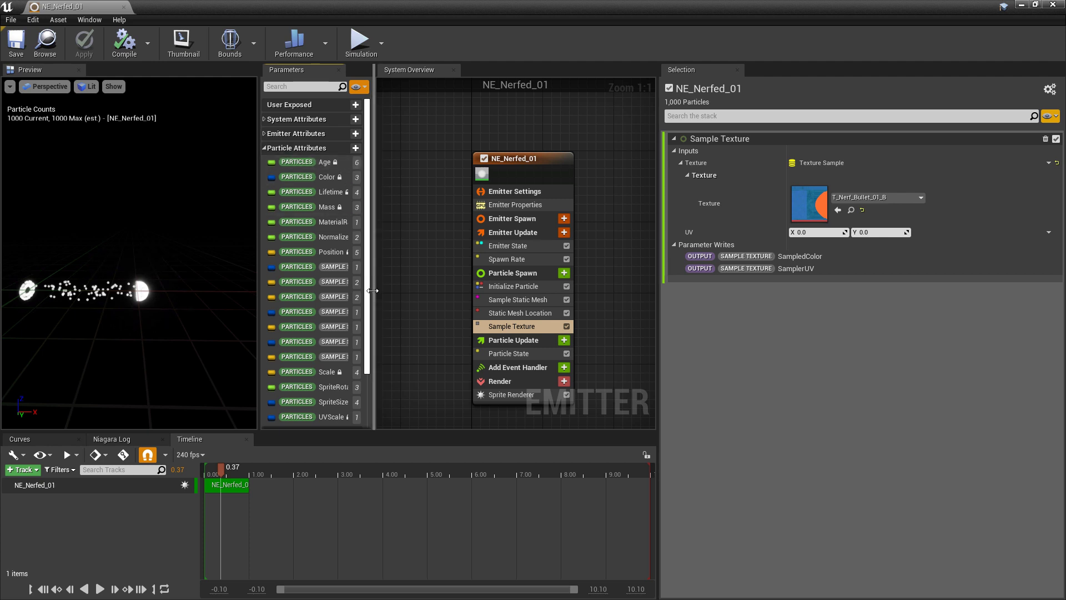
pyautogui.moveTo(370, 290); pyautogui.dragTo(474, 297)
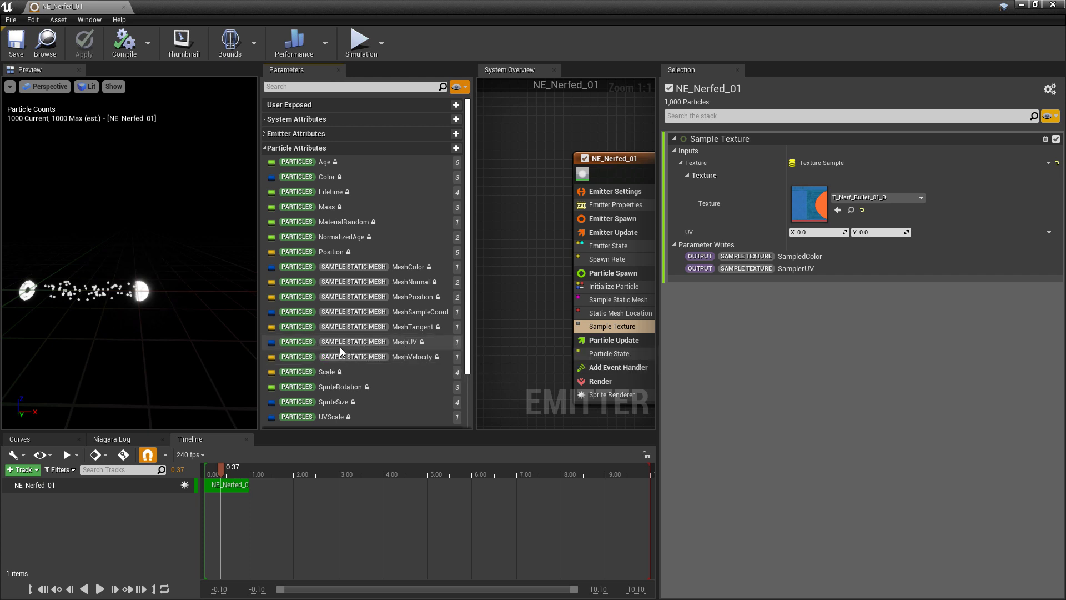
pyautogui.moveTo(340, 348); pyautogui.dragTo(823, 235)
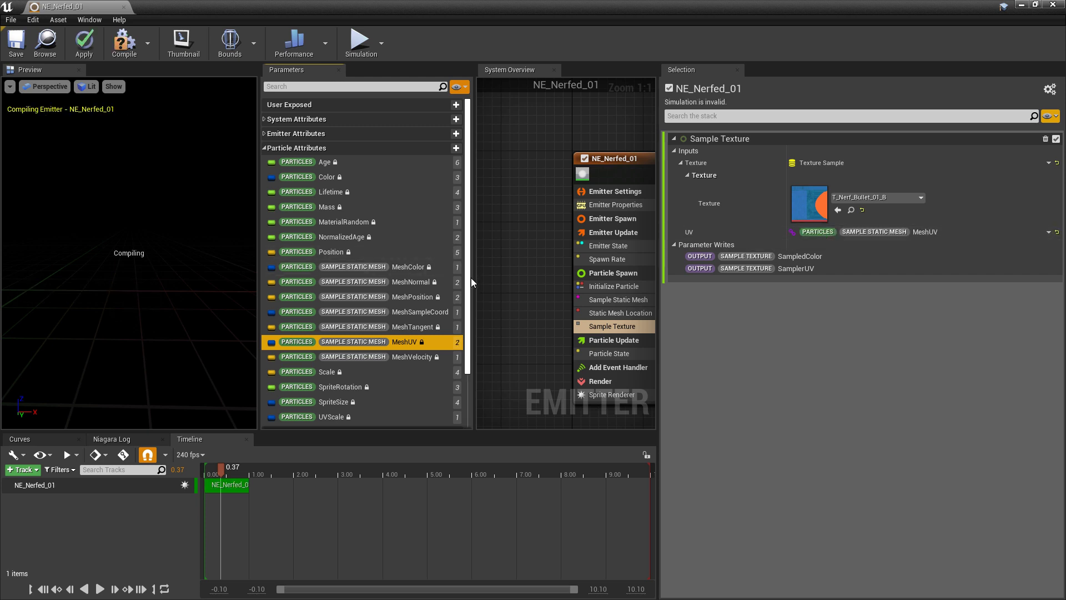
pyautogui.moveTo(473, 282); pyautogui.dragTo(387, 284)
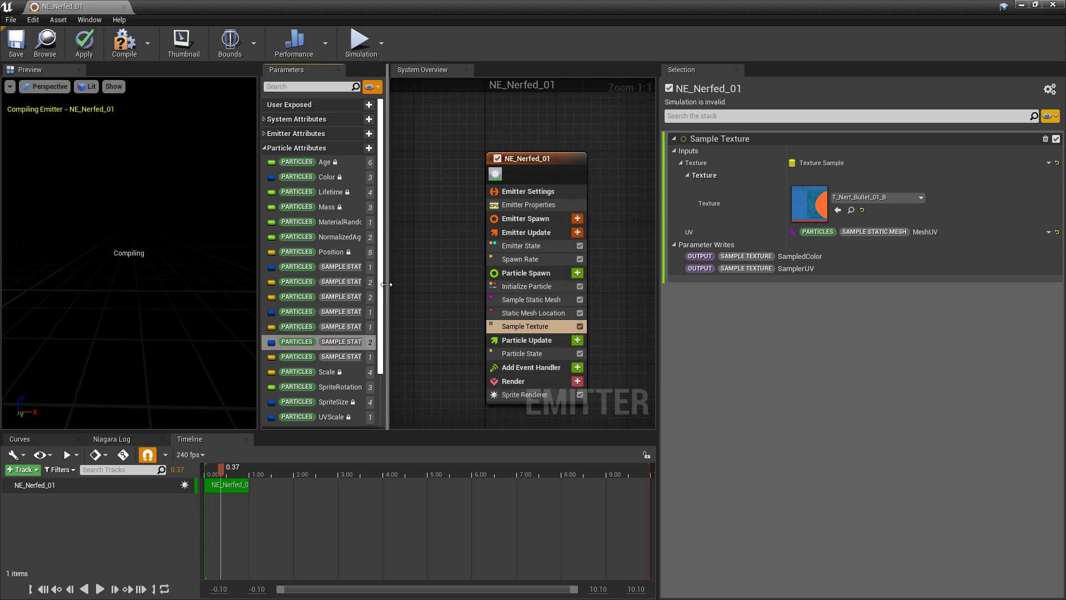
pyautogui.click(15, 47)
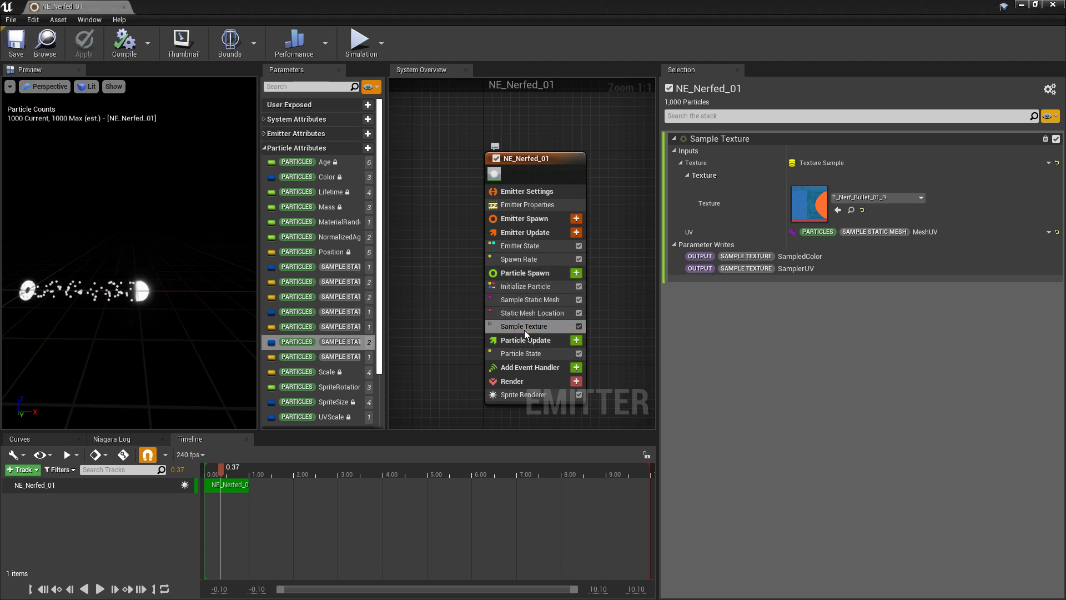
# Add a Color module to the Particle Spawn stage
pyautogui.click(515, 286)
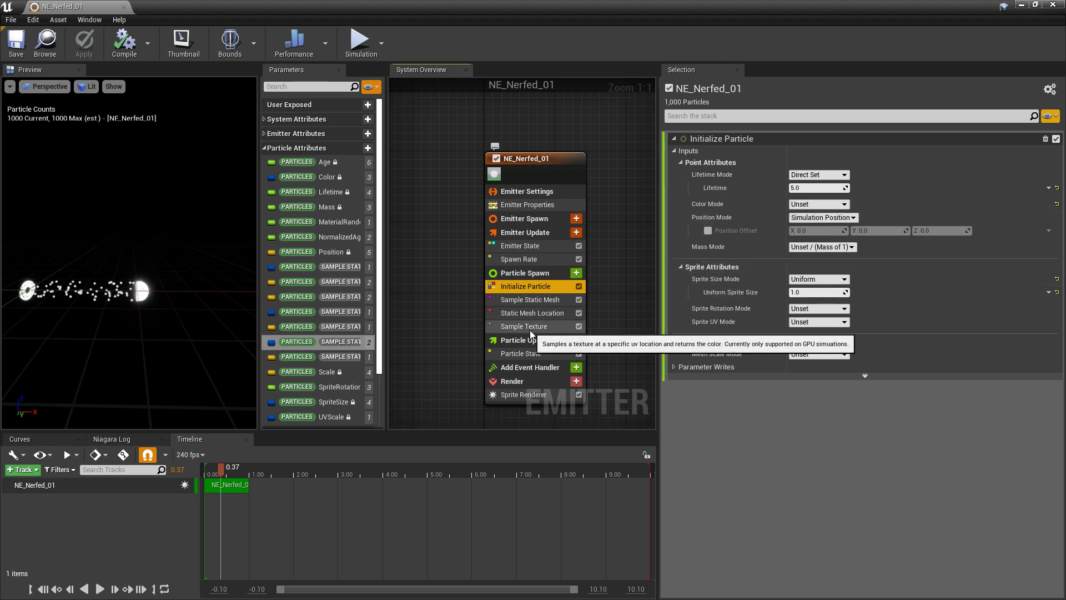
pyautogui.click(534, 327)
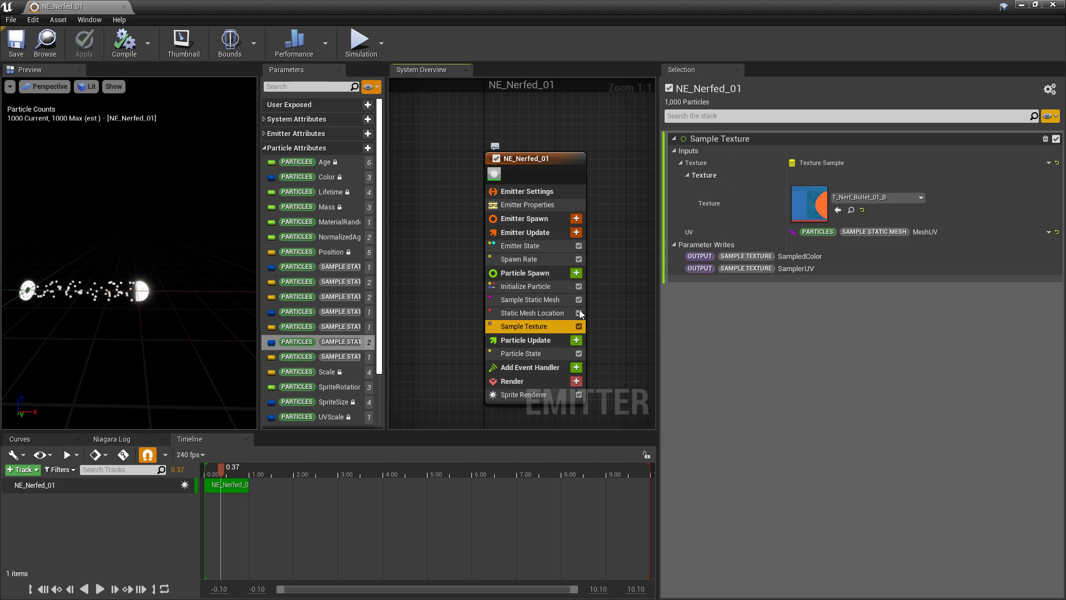
pyautogui.click(575, 273)
pyautogui.write('color')
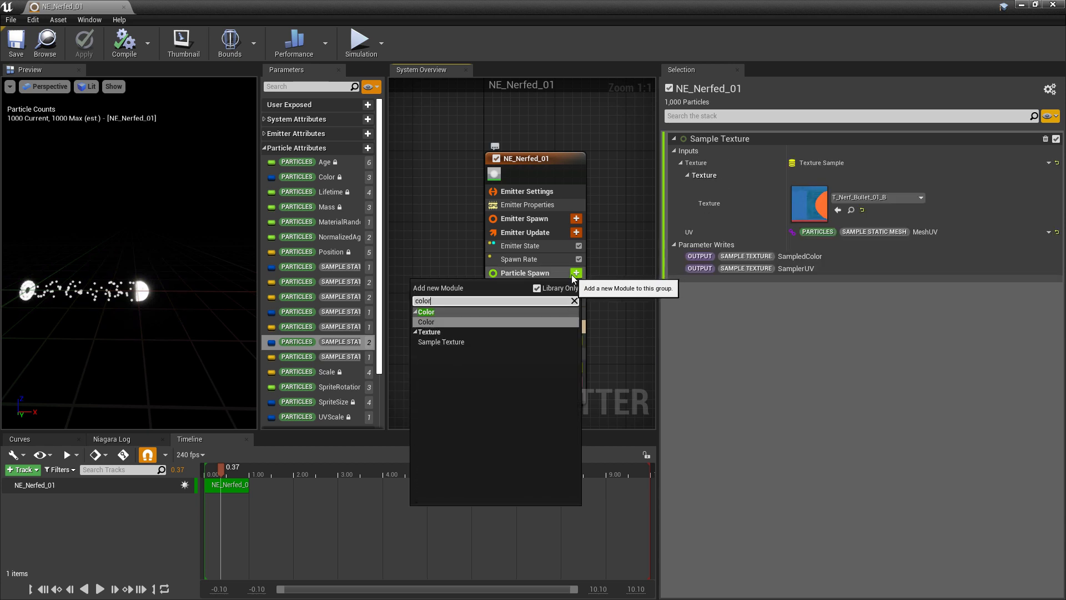
pyautogui.click(447, 321)
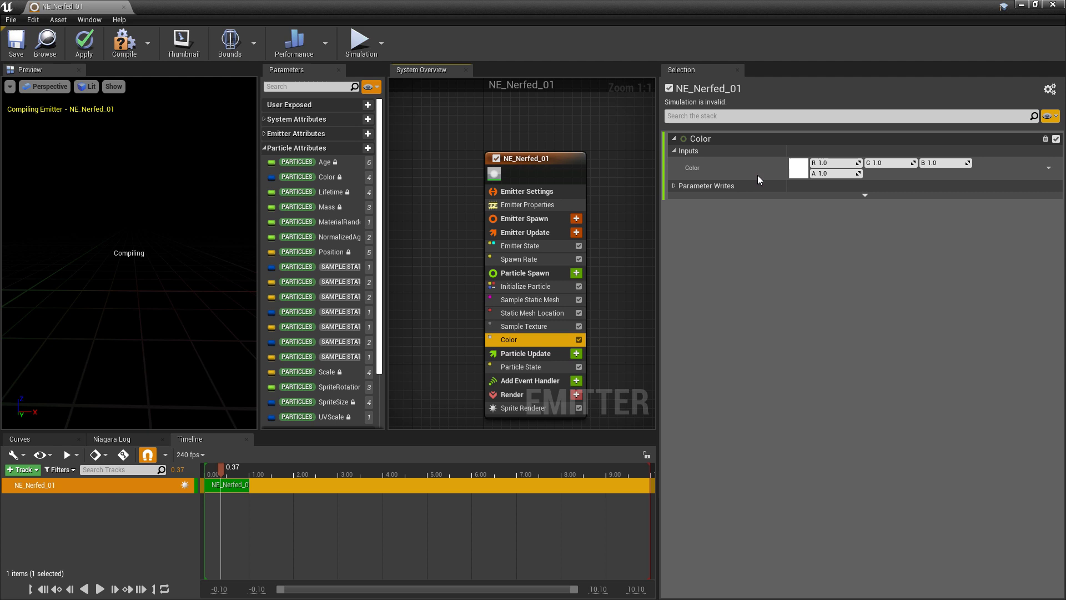
# Link the Color module's input to Sample Texture's SampledColor output and save
pyautogui.click(556, 326)
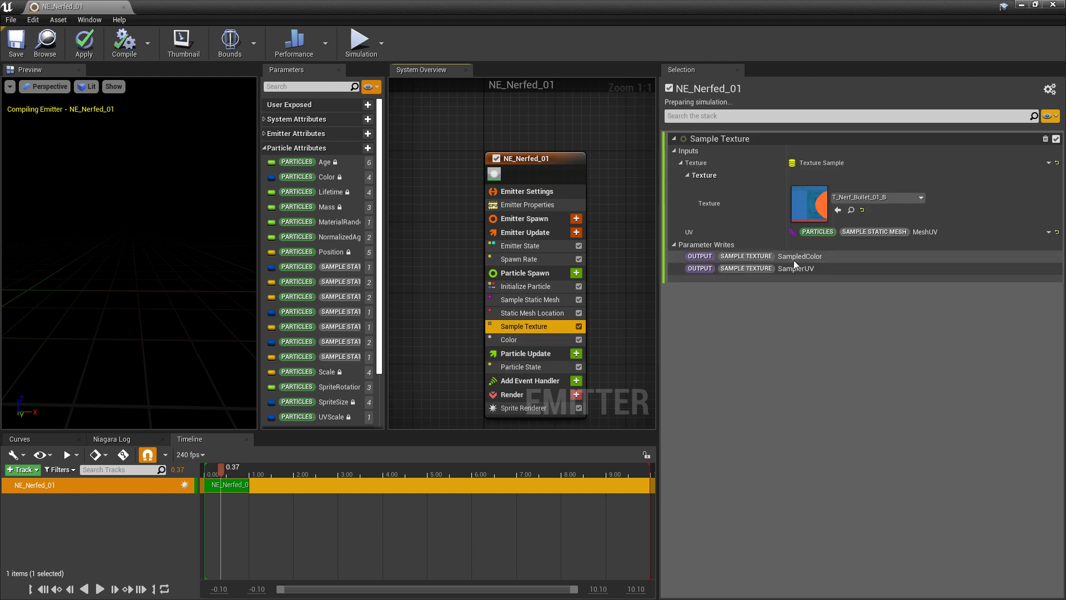
pyautogui.click(536, 338)
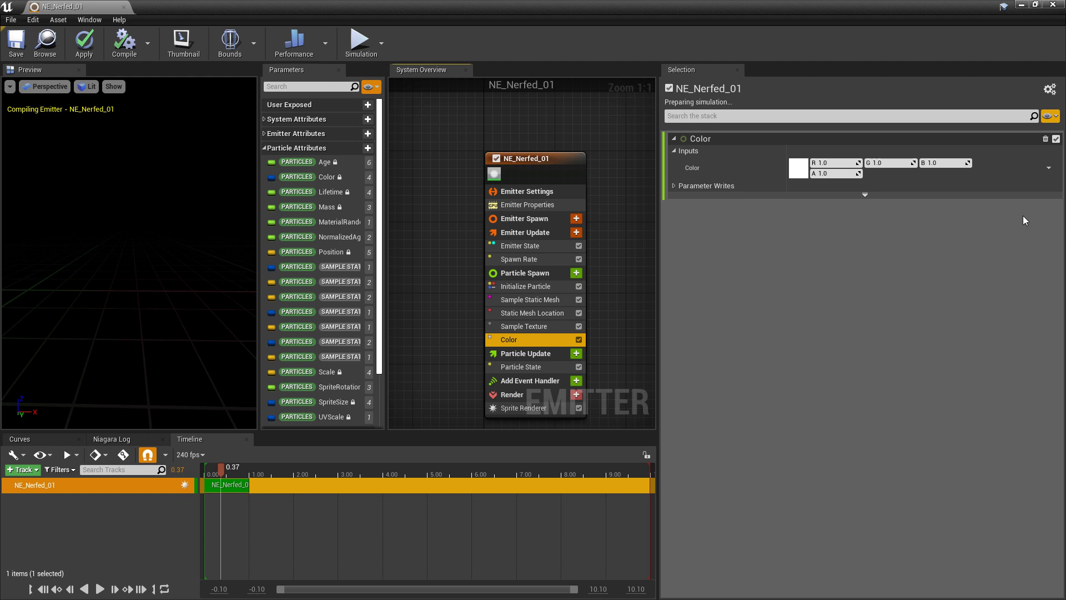
pyautogui.click(1048, 167)
pyautogui.click(887, 216)
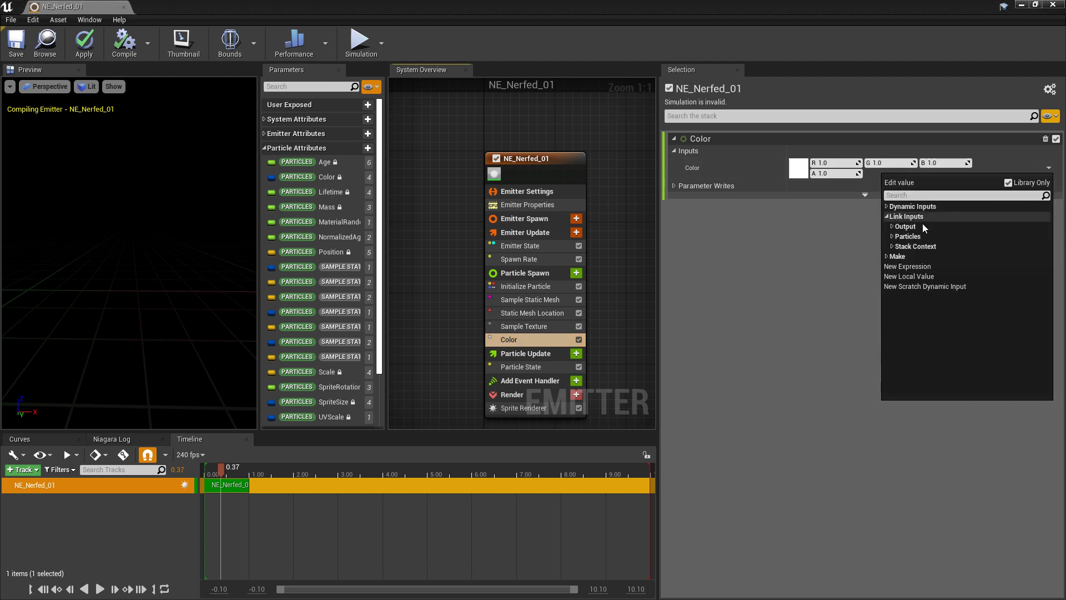
pyautogui.click(891, 227)
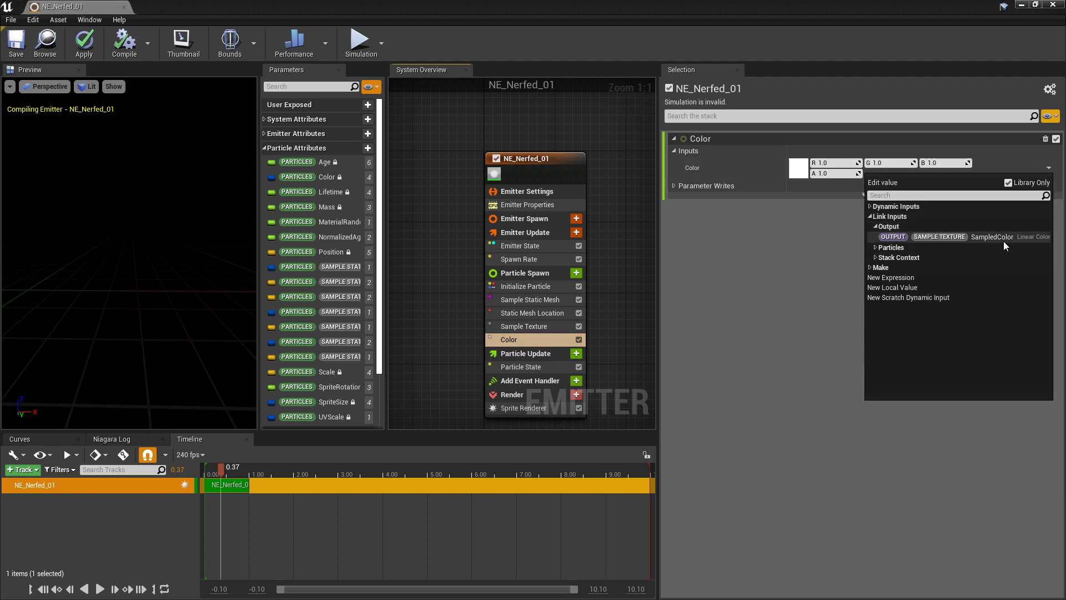
pyautogui.click(987, 237)
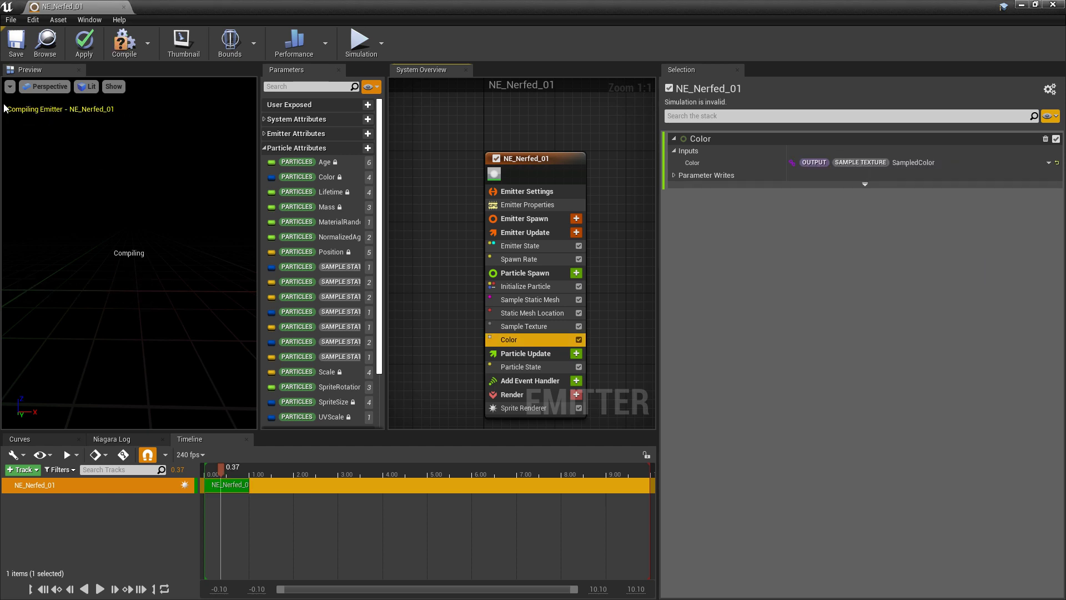
pyautogui.click(15, 45)
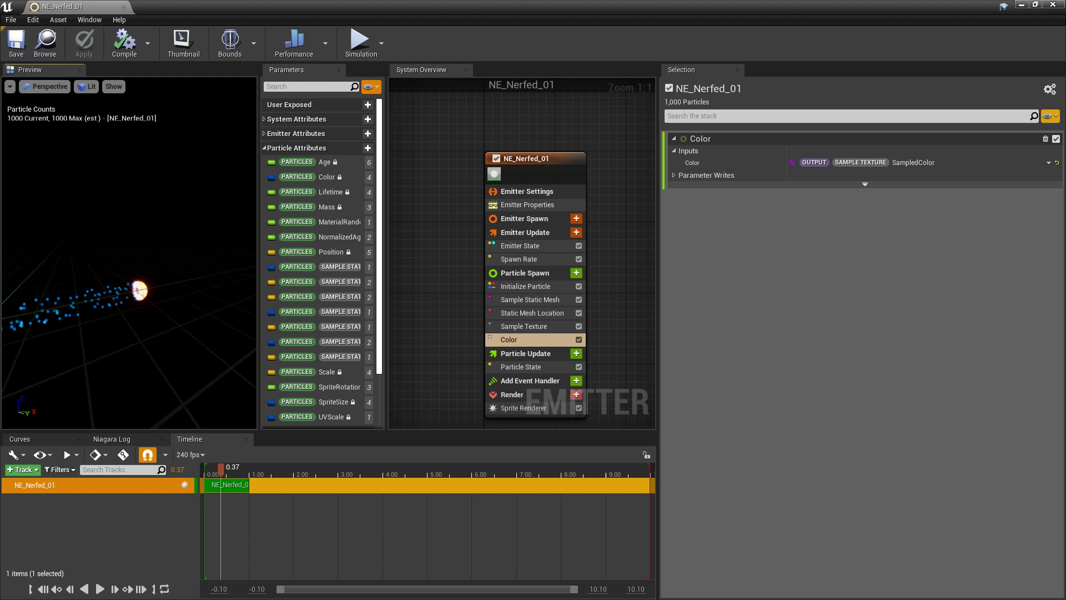
# Orbit and replay the preview to inspect the texture-coloured particles, then pause it
pyautogui.moveTo(68, 325)
pyautogui.mouseDown()
pyautogui.moveTo(88, 327)
pyautogui.moveTo(67, 325)
pyautogui.mouseUp()
pyautogui.moveTo(201, 278)
pyautogui.mouseDown()
pyautogui.moveTo(194, 267)
pyautogui.moveTo(211, 267)
pyautogui.mouseUp()
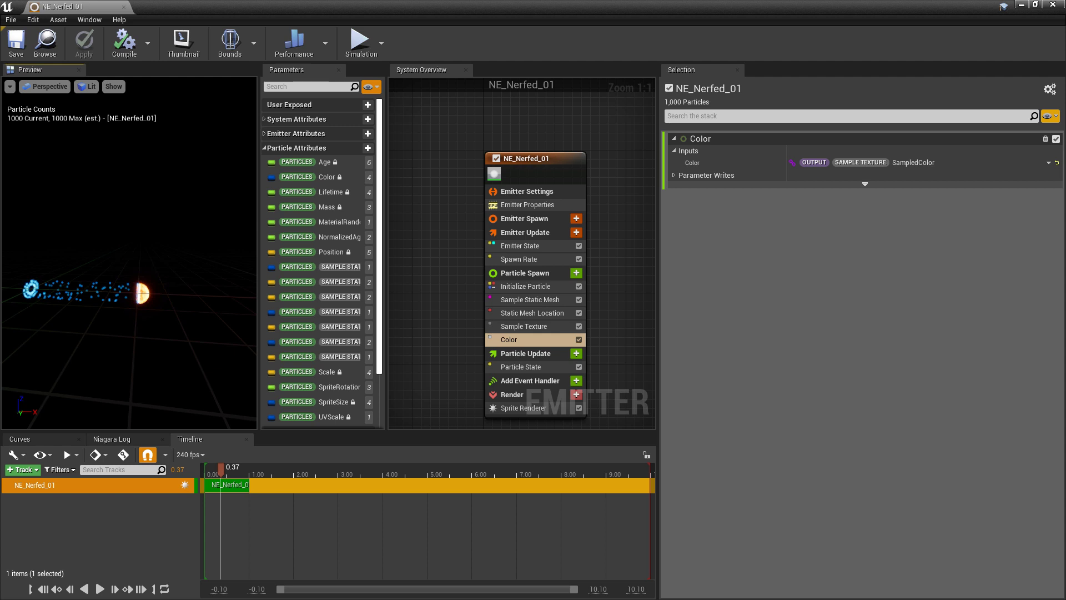
pyautogui.moveTo(220, 470); pyautogui.dragTo(214, 475)
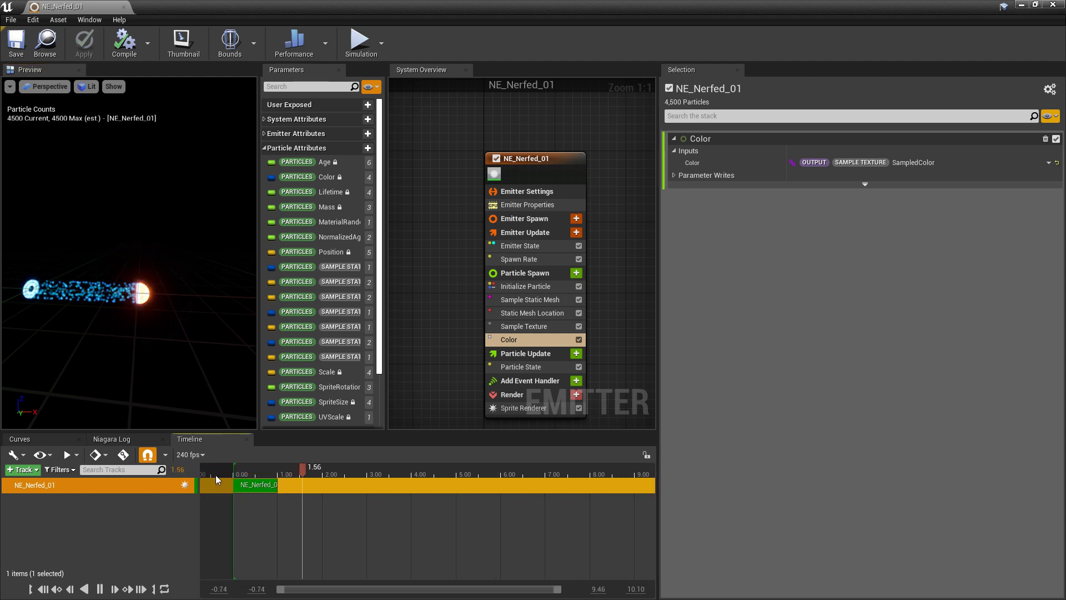
pyautogui.press('space')
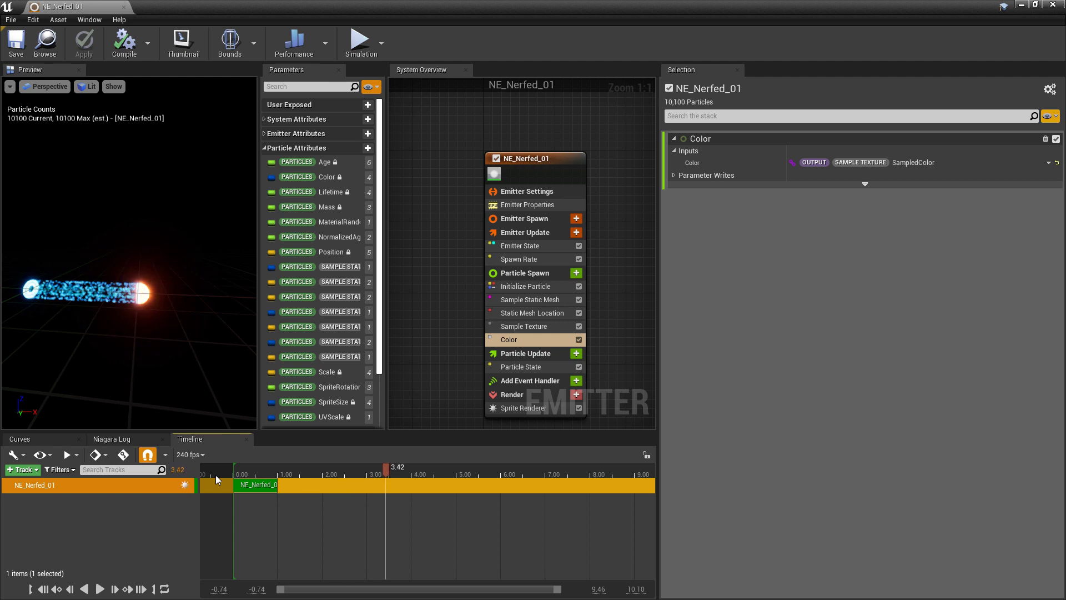
# Add a Scale Color module to Particle Update with Scale RGB set to Vector from Float
pyautogui.click(576, 354)
pyautogui.write('scale')
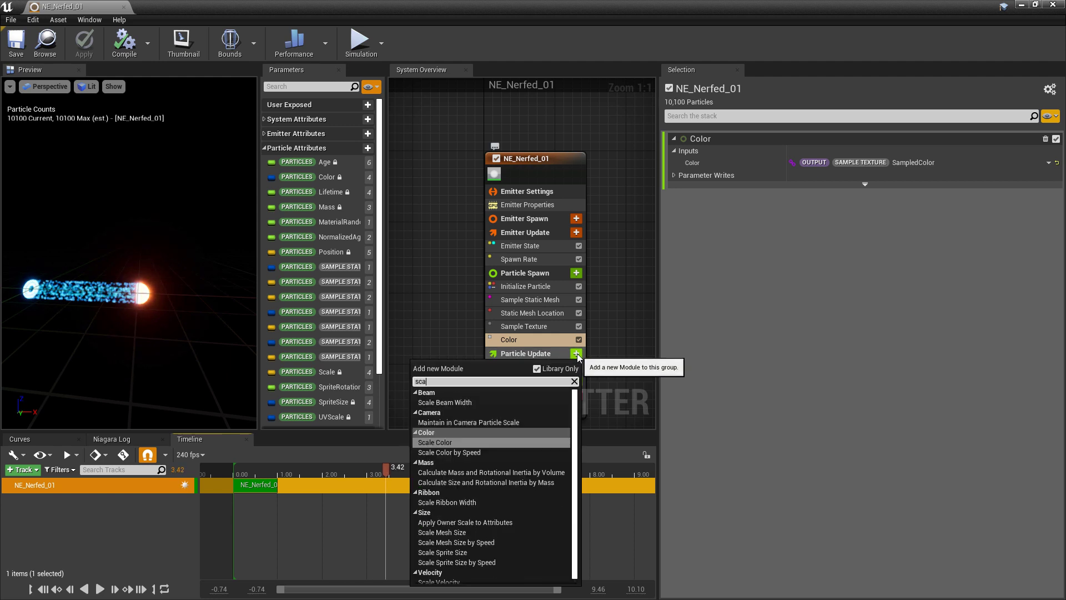
pyautogui.click(458, 443)
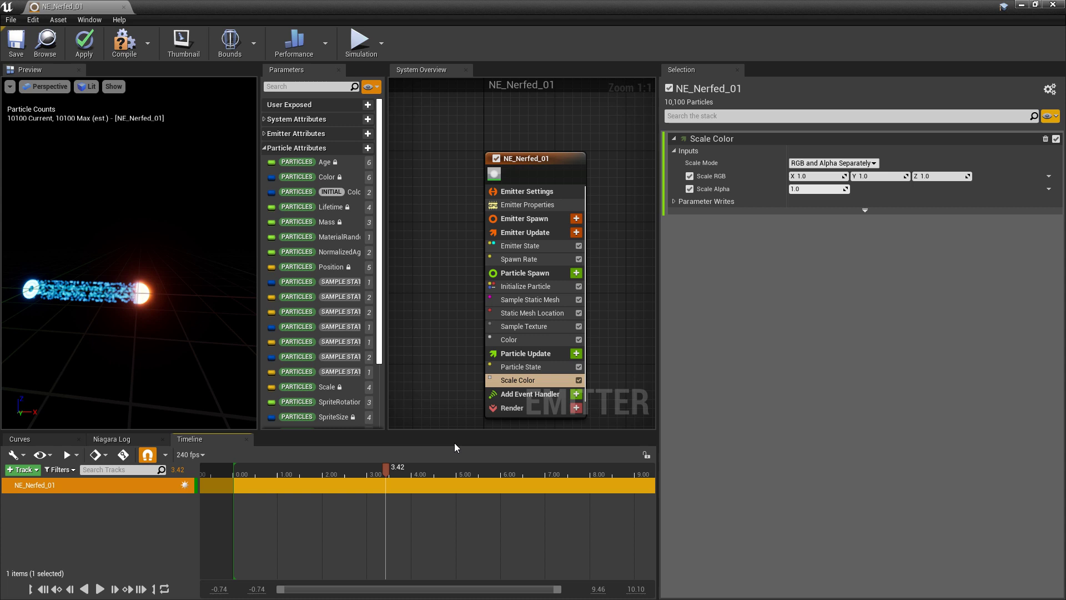
pyautogui.click(1049, 176)
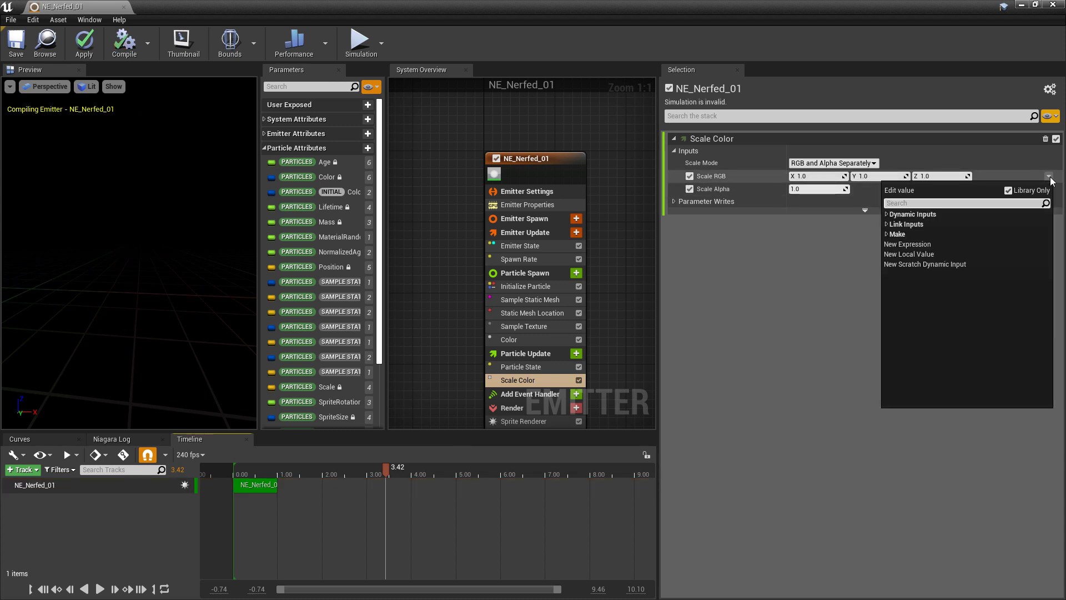
pyautogui.write('float')
pyautogui.press('Return')
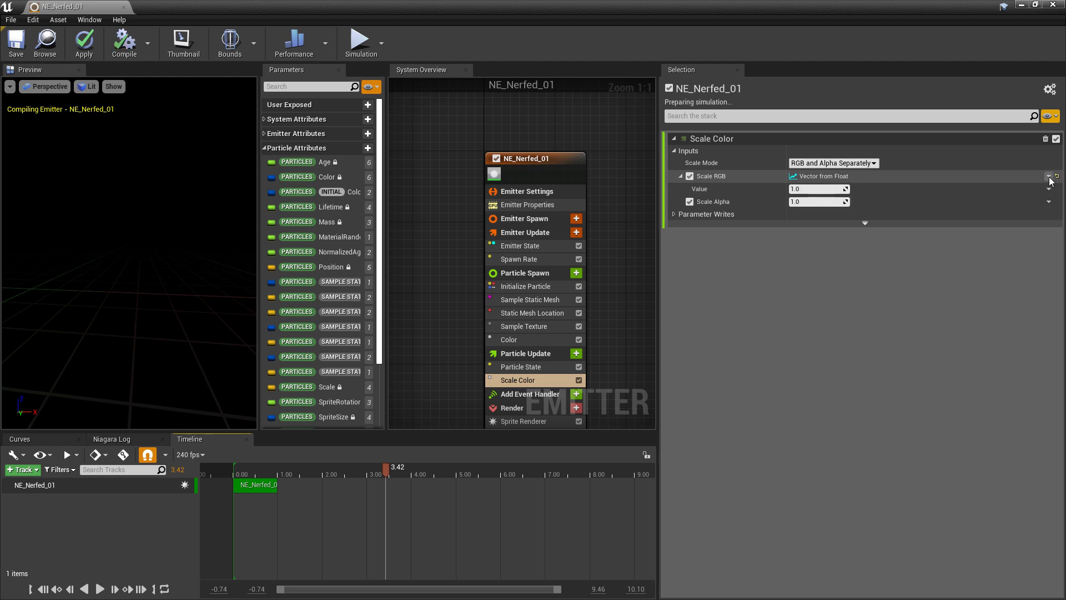
# Drive the float Value from a curve with its last key at 60, then replay the preview
pyautogui.click(1048, 191)
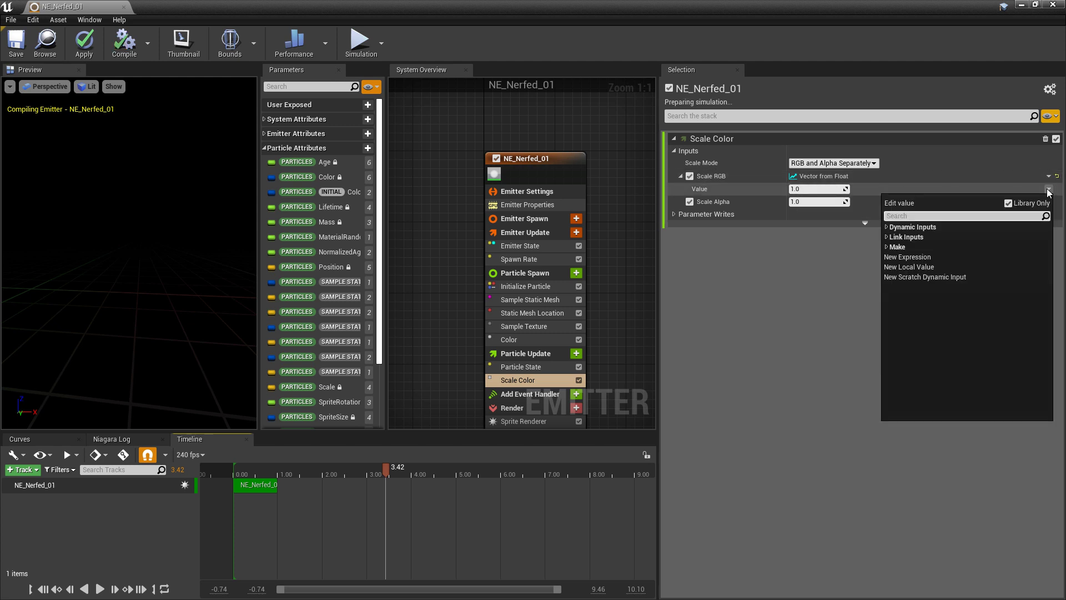
pyautogui.write('curve')
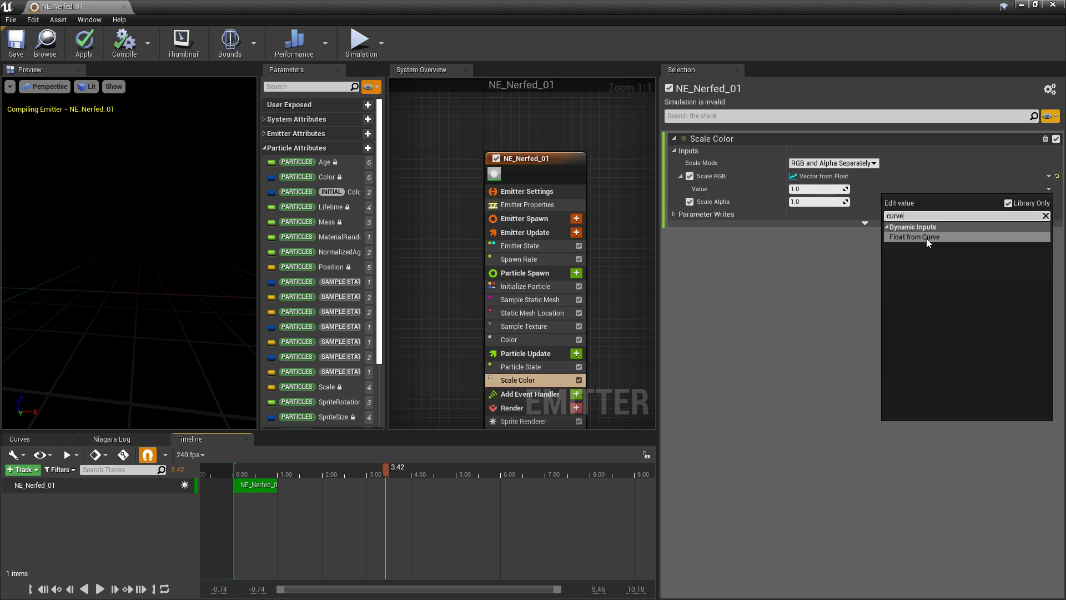
pyautogui.click(926, 238)
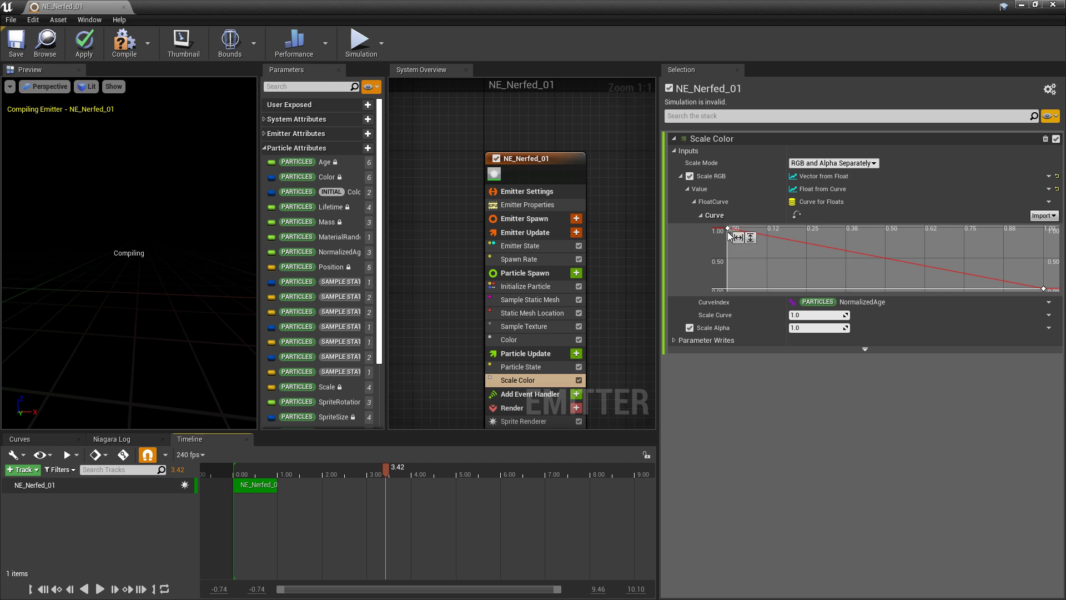
pyautogui.click(1044, 289)
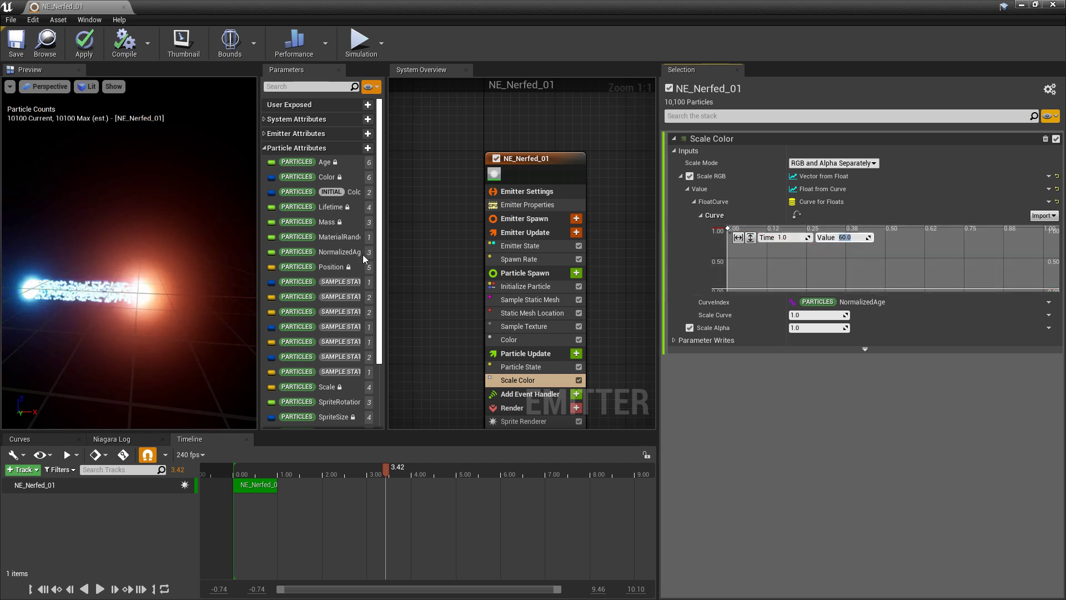
pyautogui.moveTo(206, 265); pyautogui.dragTo(241, 291)
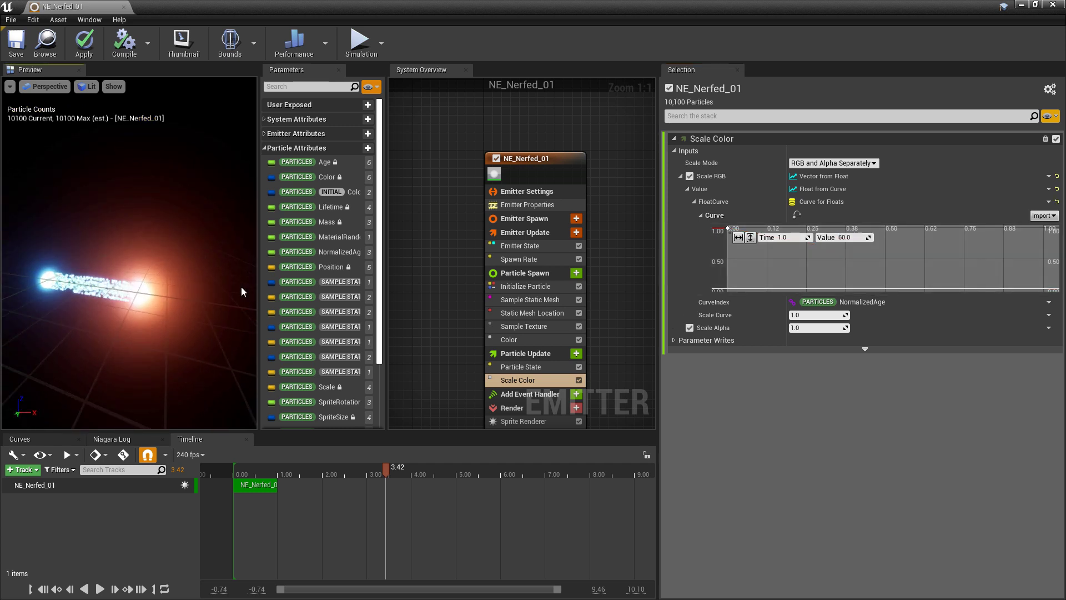
pyautogui.moveTo(387, 478); pyautogui.dragTo(232, 471)
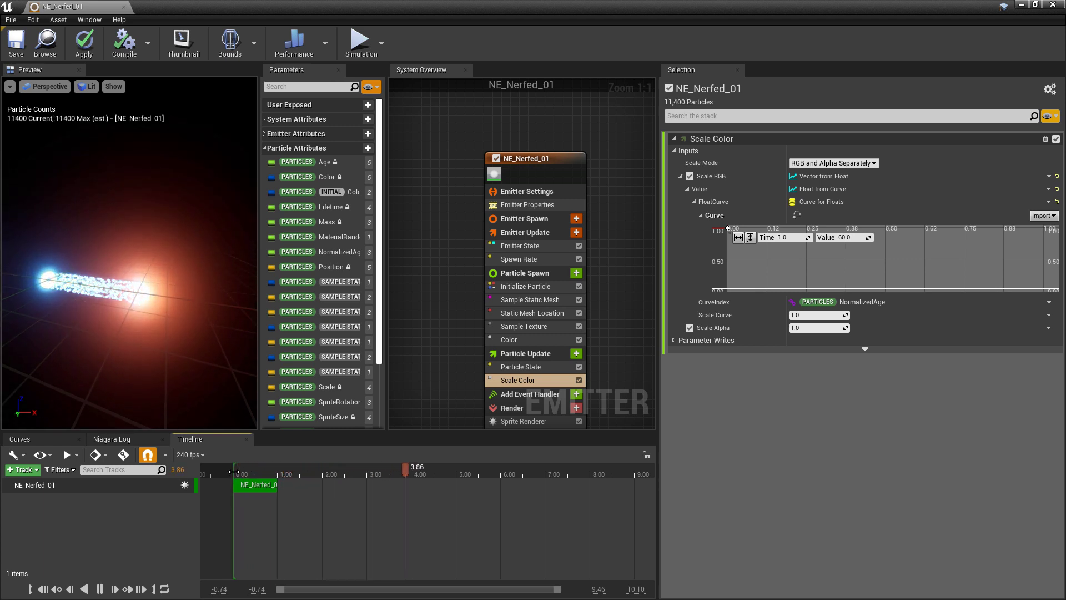
# Add Vortex Force to Particle Update and fix its missing Solve Forces and Velocity dependency
pyautogui.click(576, 353)
pyautogui.write('vorte')
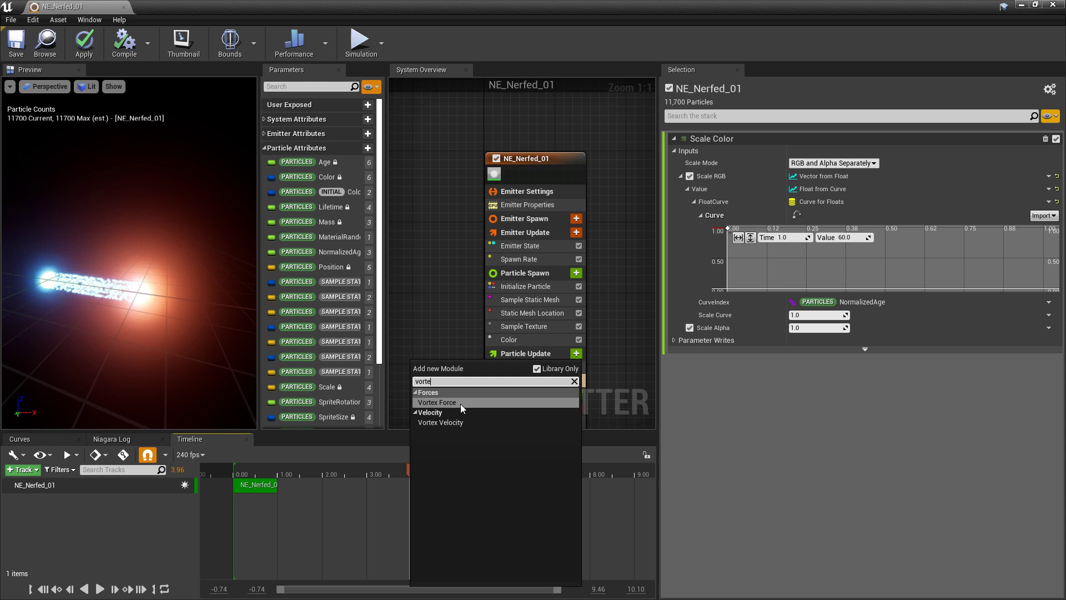
pyautogui.click(461, 403)
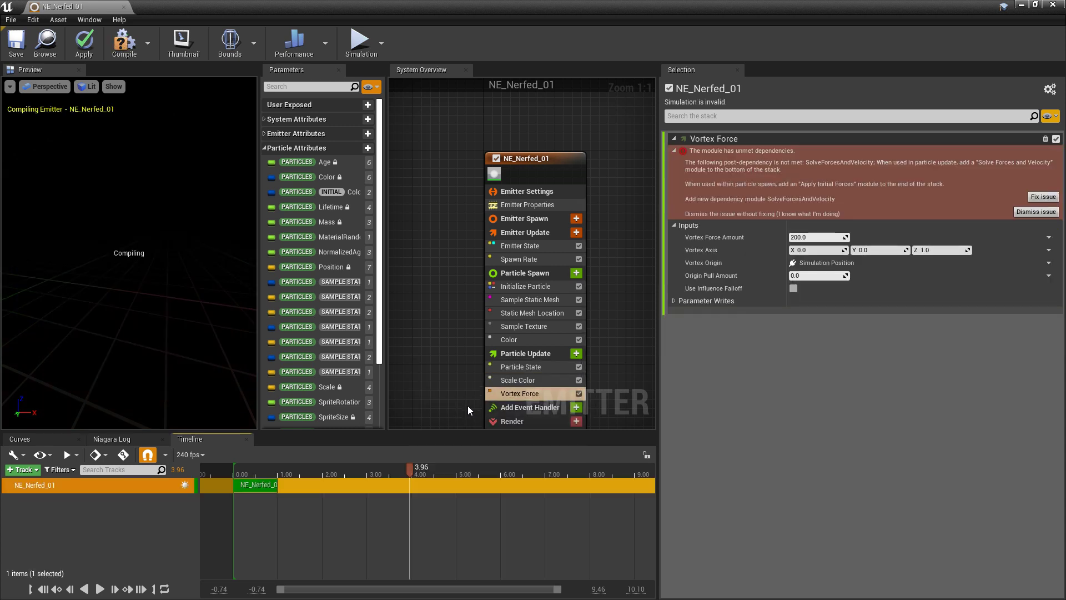
pyautogui.click(1042, 197)
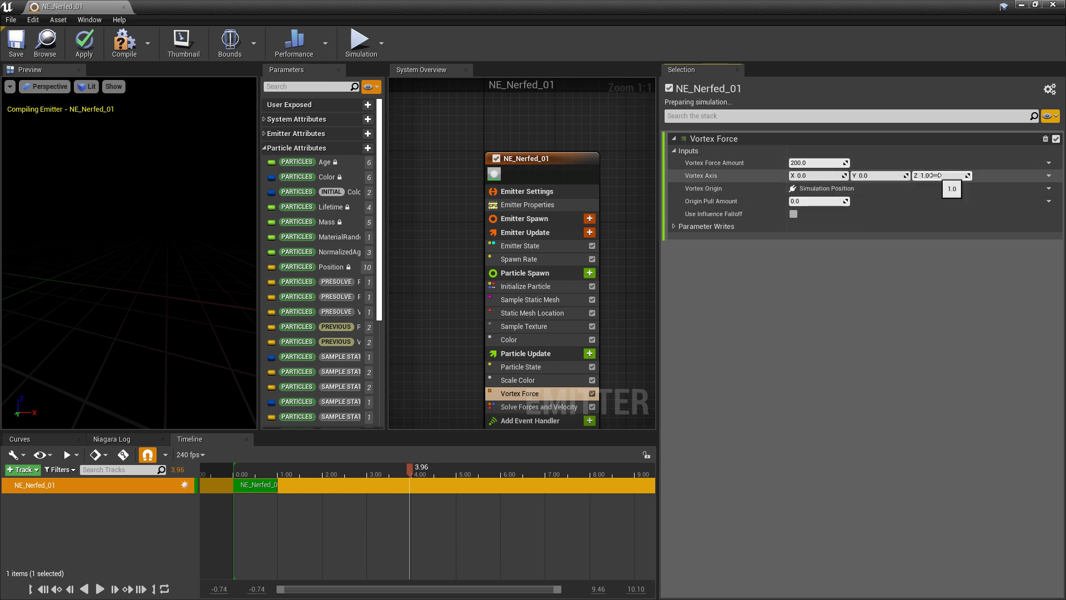
# Save the system and set Vortex Axis X to 0.1, trying 0.2 first
pyautogui.click(812, 176)
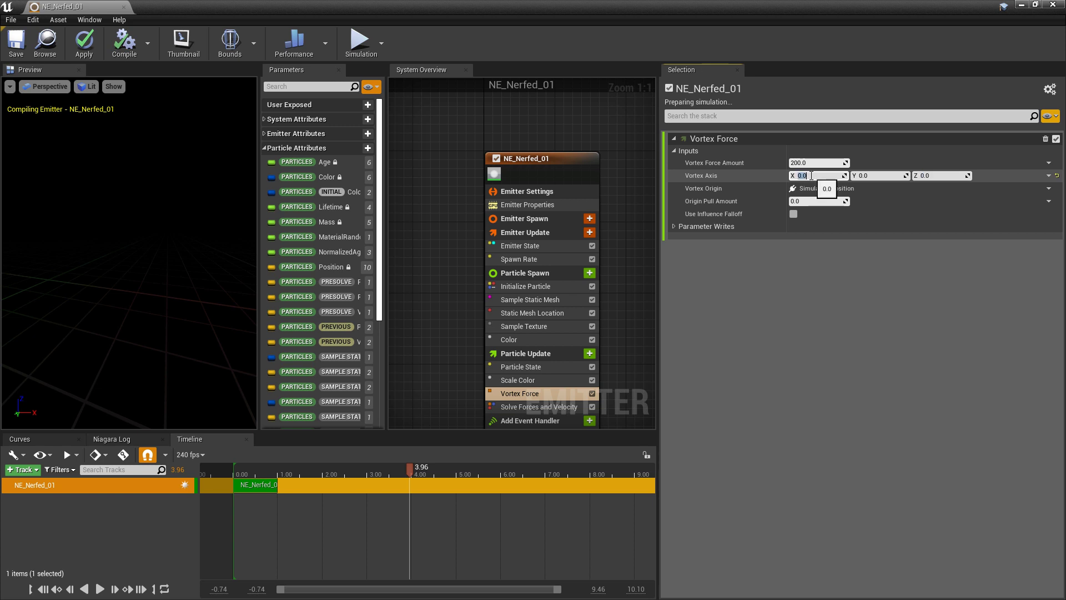
pyautogui.click(15, 44)
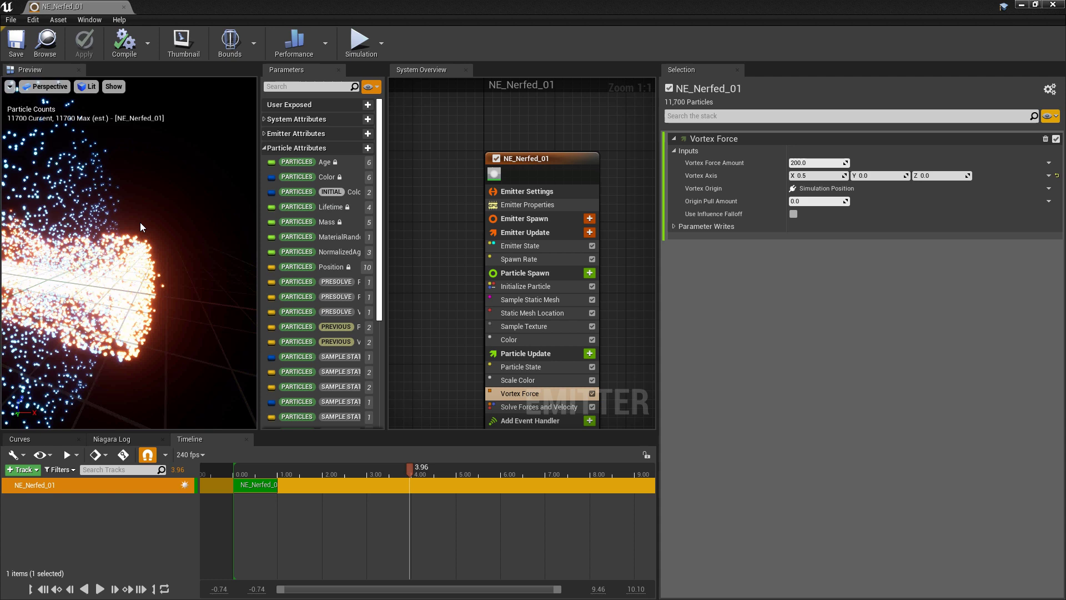
pyautogui.moveTo(161, 261); pyautogui.dragTo(161, 288, button='right')
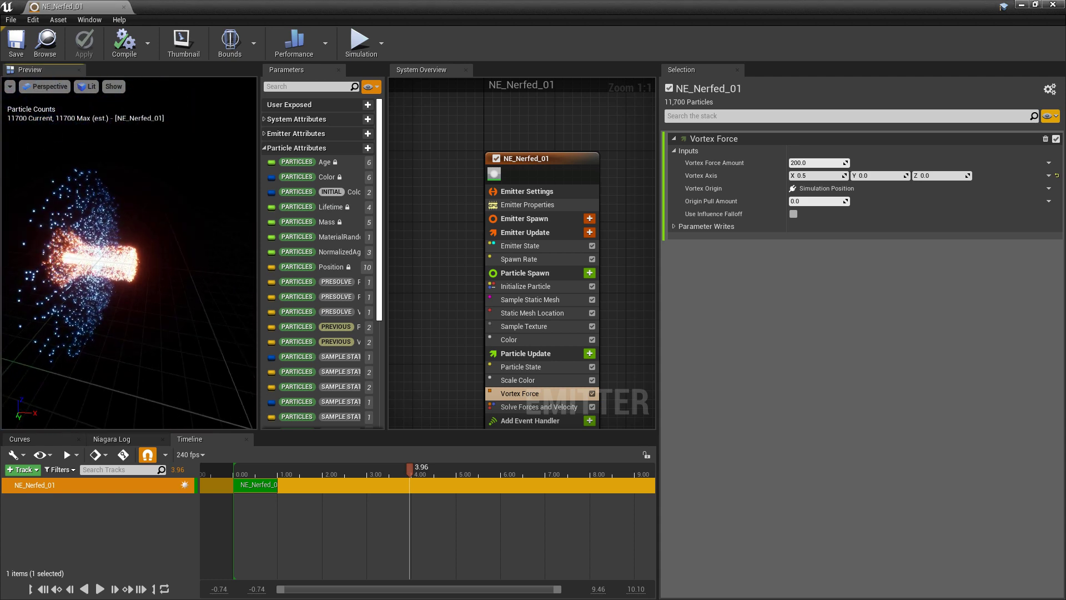
pyautogui.click(805, 174)
pyautogui.write('0.2')
pyautogui.press('Return')
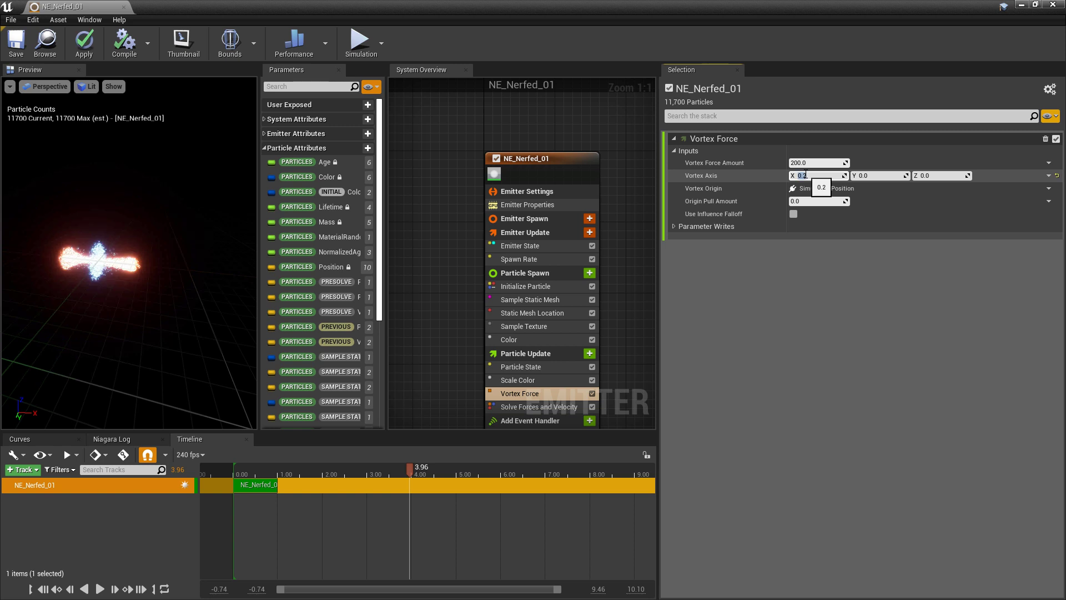
pyautogui.write('0.1')
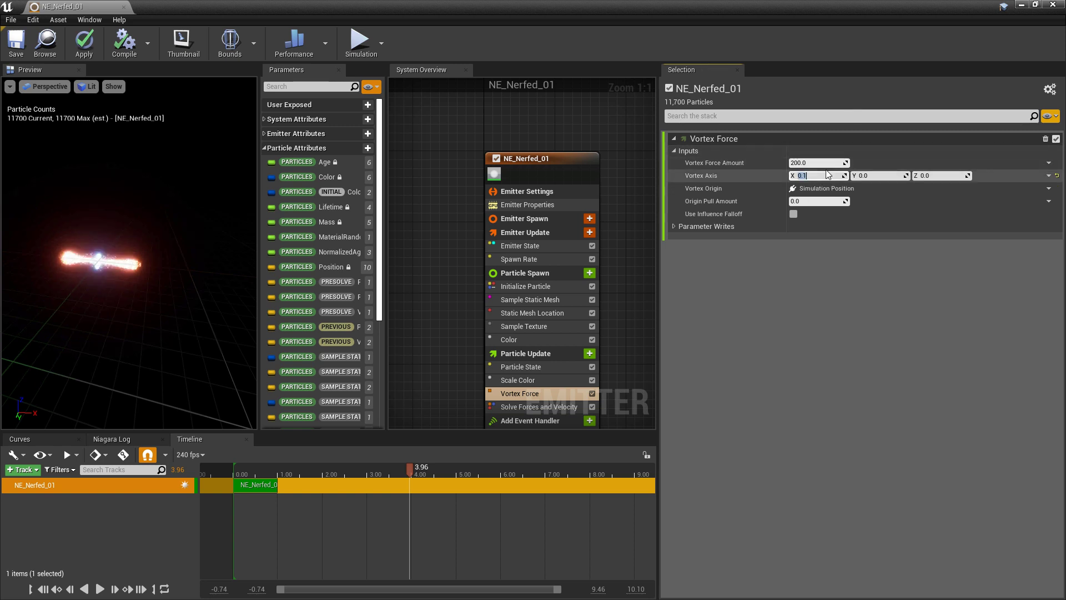
pyautogui.press('Return')
# Scrub Vortex Axis X up to 28.304392 and Vortex Force Amount down to 27.818493, replaying the preview
pyautogui.moveTo(376, 465); pyautogui.dragTo(227, 474)
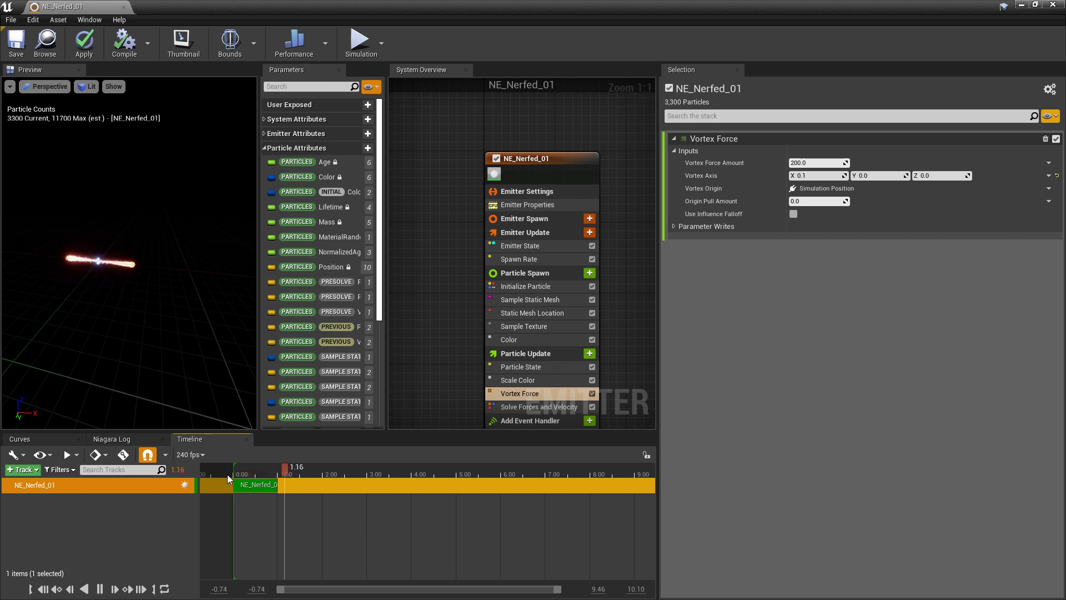
pyautogui.moveTo(130, 324)
pyautogui.mouseDown()
pyautogui.moveTo(86, 294)
pyautogui.moveTo(67, 300)
pyautogui.mouseUp()
pyautogui.moveTo(431, 468); pyautogui.dragTo(252, 469)
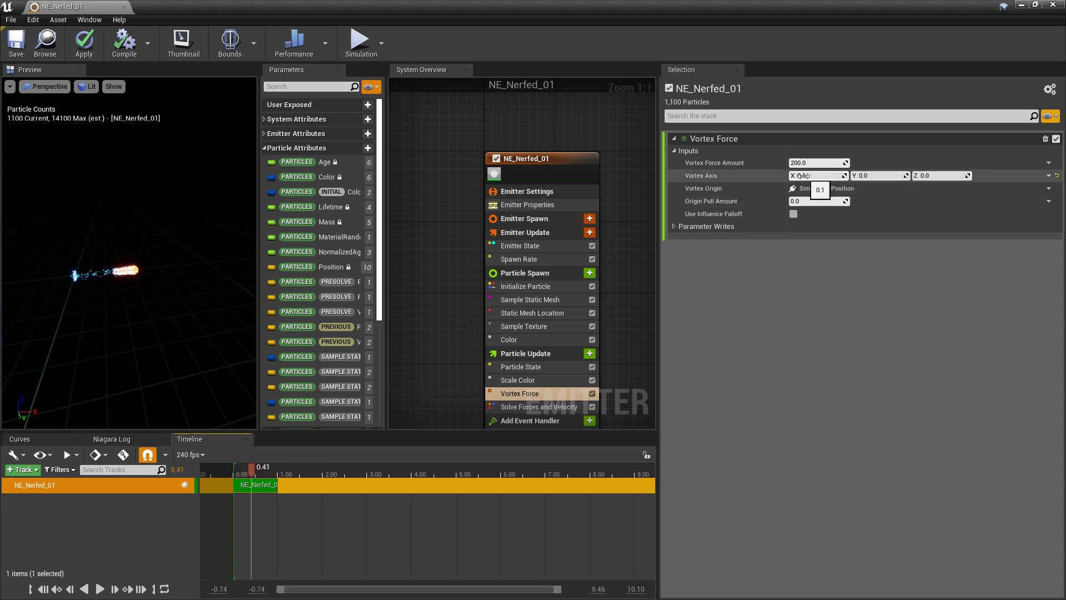
pyautogui.moveTo(816, 175); pyautogui.dragTo(838, 175)
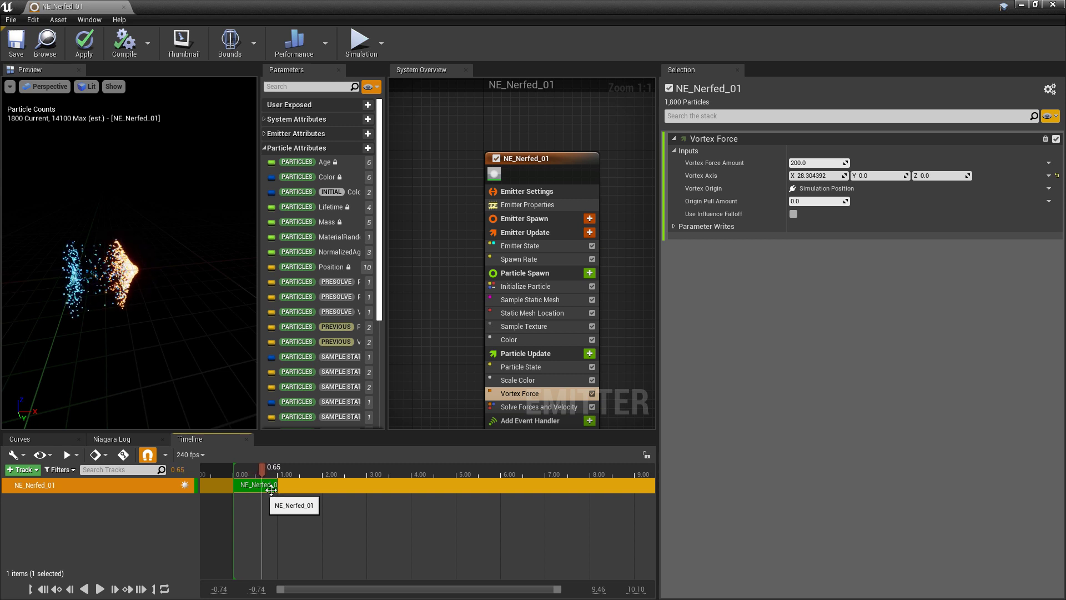
pyautogui.moveTo(805, 163); pyautogui.dragTo(777, 163)
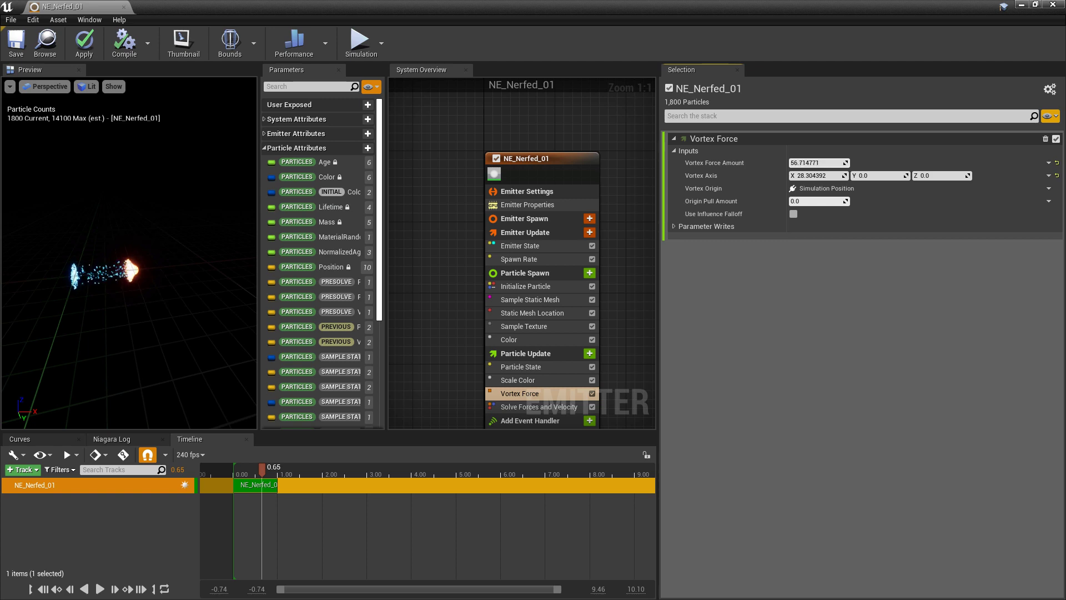
pyautogui.moveTo(262, 474); pyautogui.dragTo(225, 474)
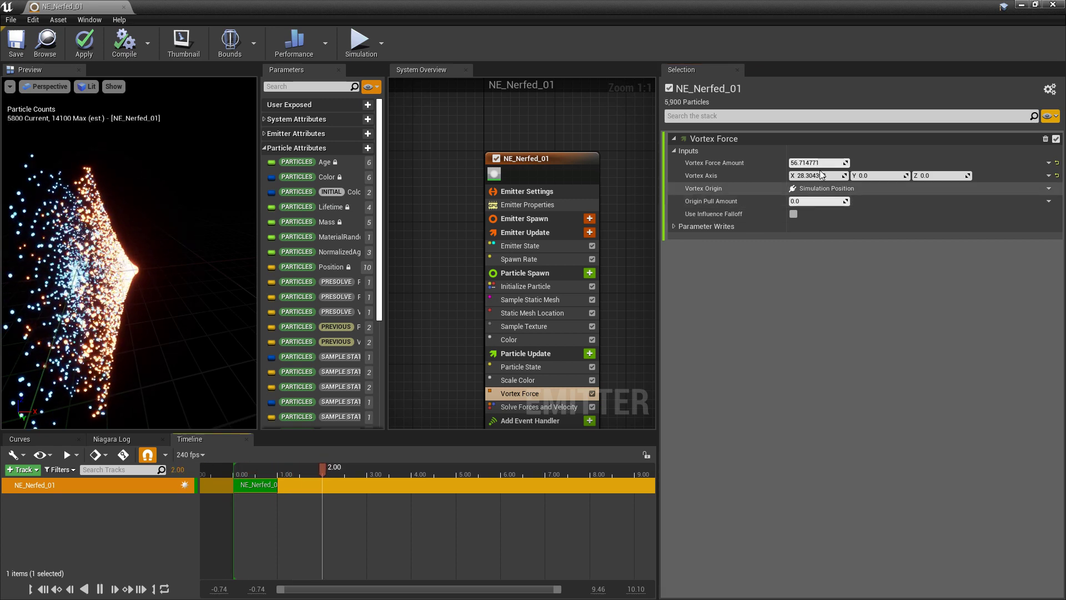
pyautogui.moveTo(815, 163); pyautogui.dragTo(805, 163)
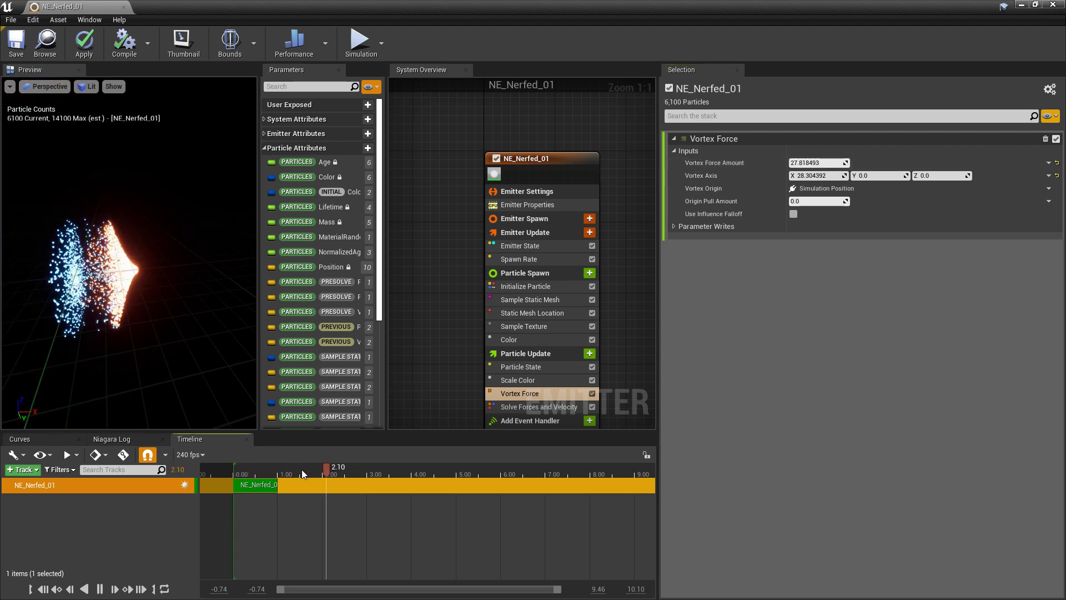
# Give Emitter State a Self life cycle, Once loop behavior and a 5.0-second loop duration
pyautogui.click(256, 471)
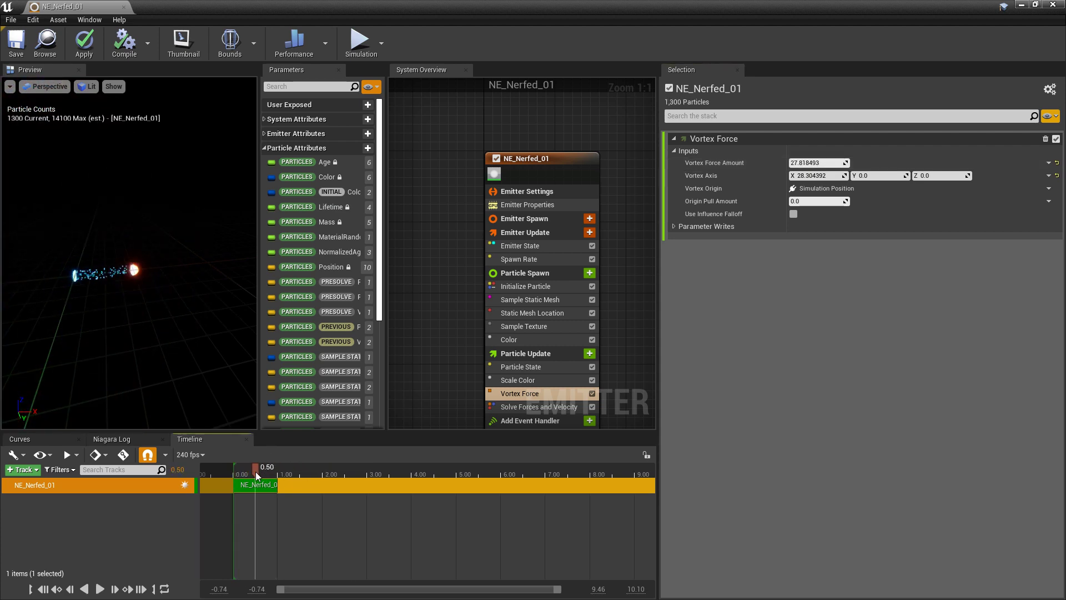
pyautogui.click(541, 205)
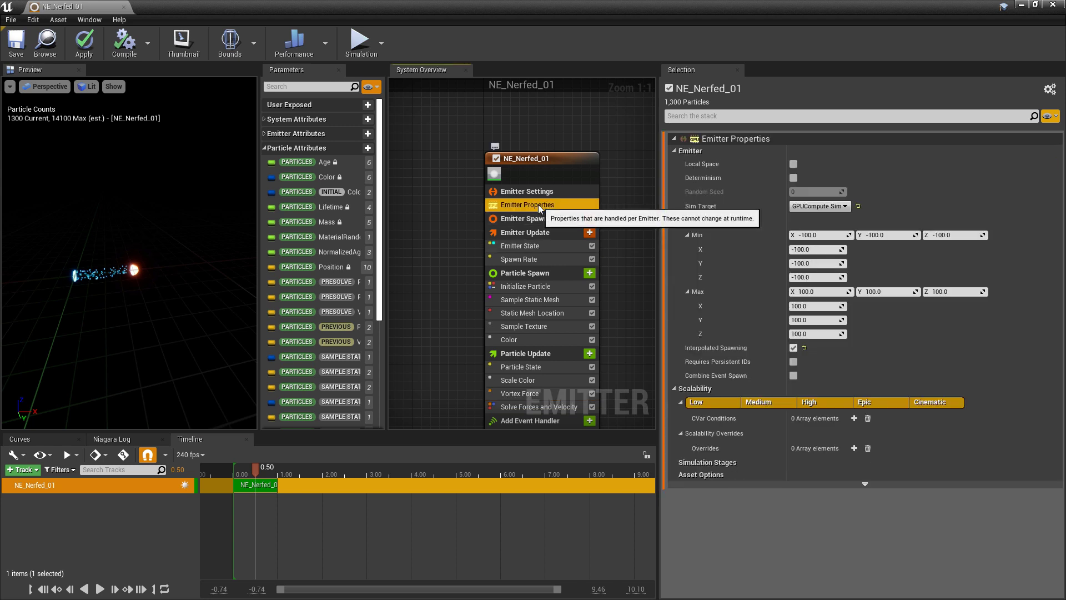
pyautogui.click(532, 248)
pyautogui.click(811, 164)
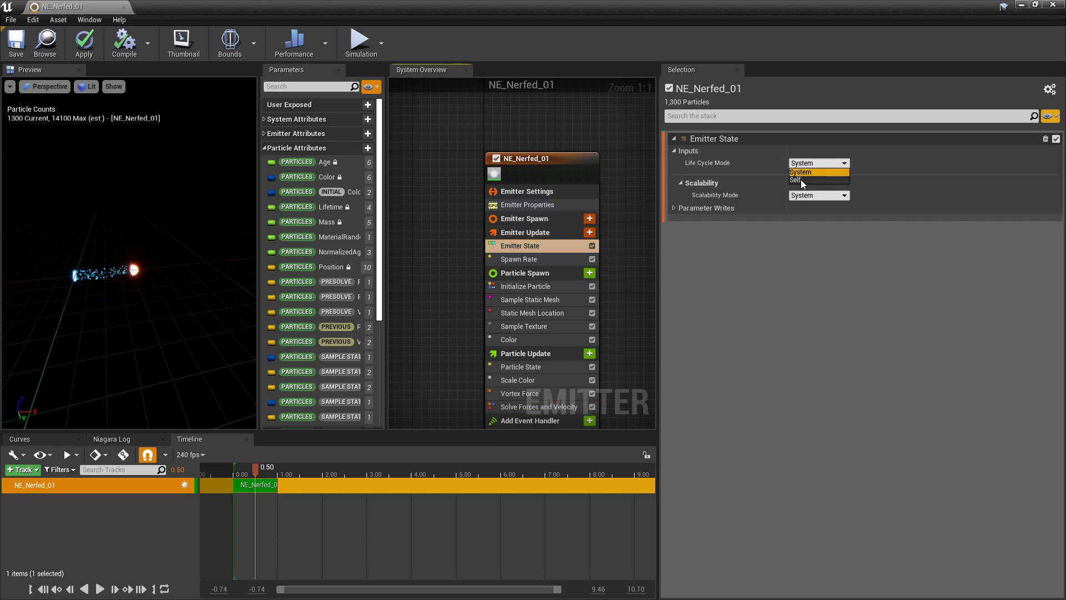
pyautogui.click(801, 179)
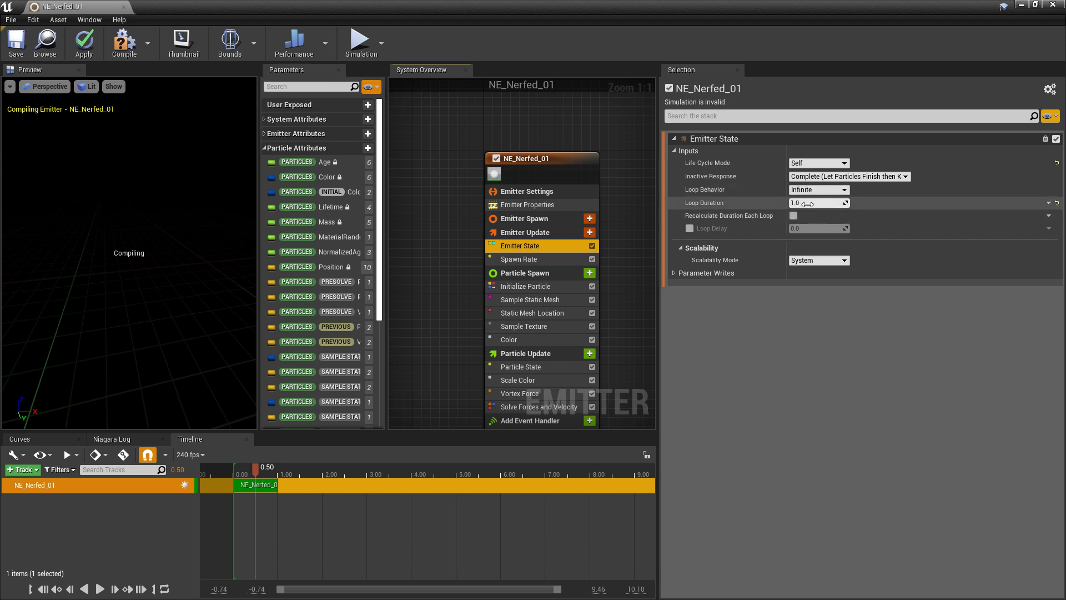
pyautogui.click(808, 204)
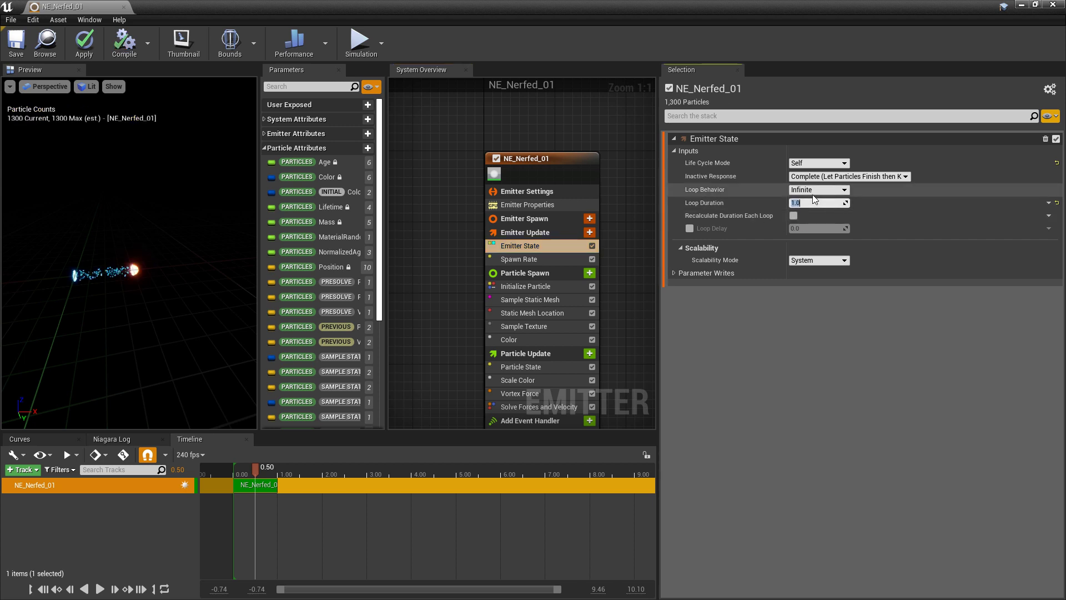
pyautogui.click(797, 206)
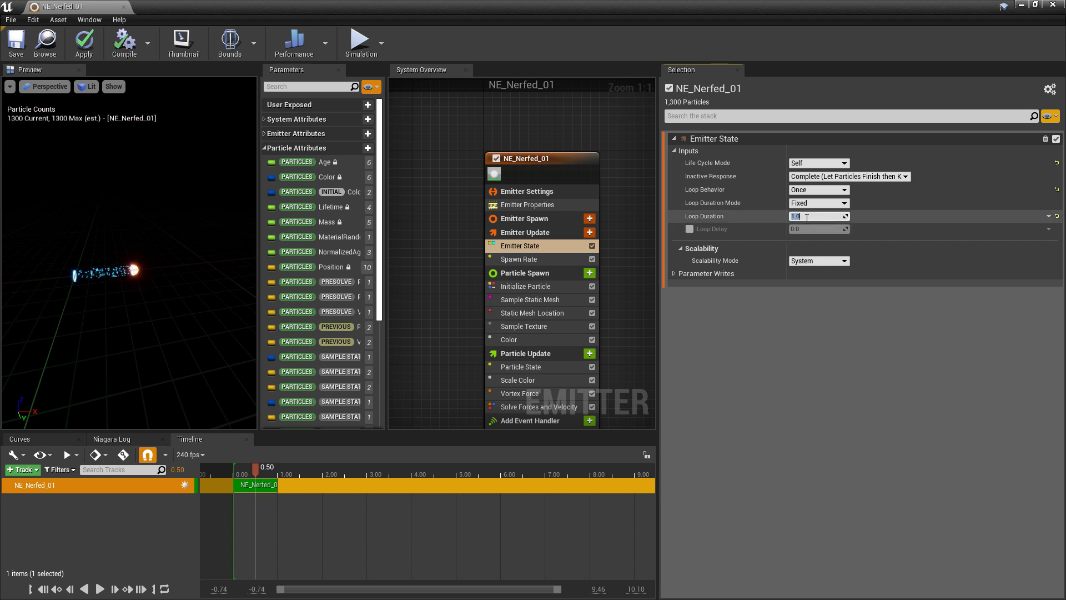
pyautogui.press('Return')
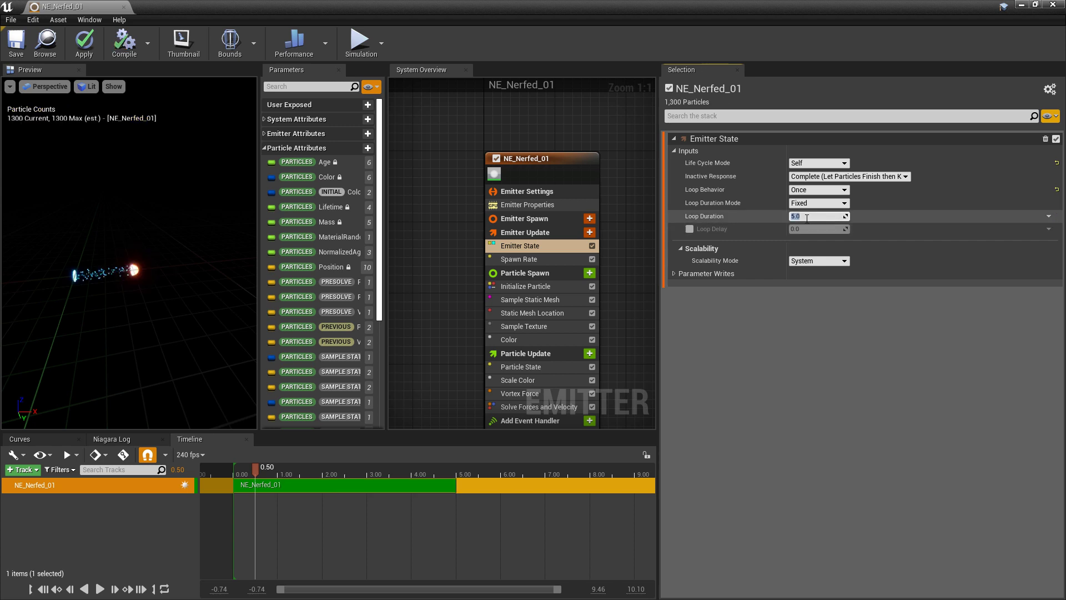
# Set the particle Lifetime in Initialize Particle to 2.0 seconds
pyautogui.click(529, 288)
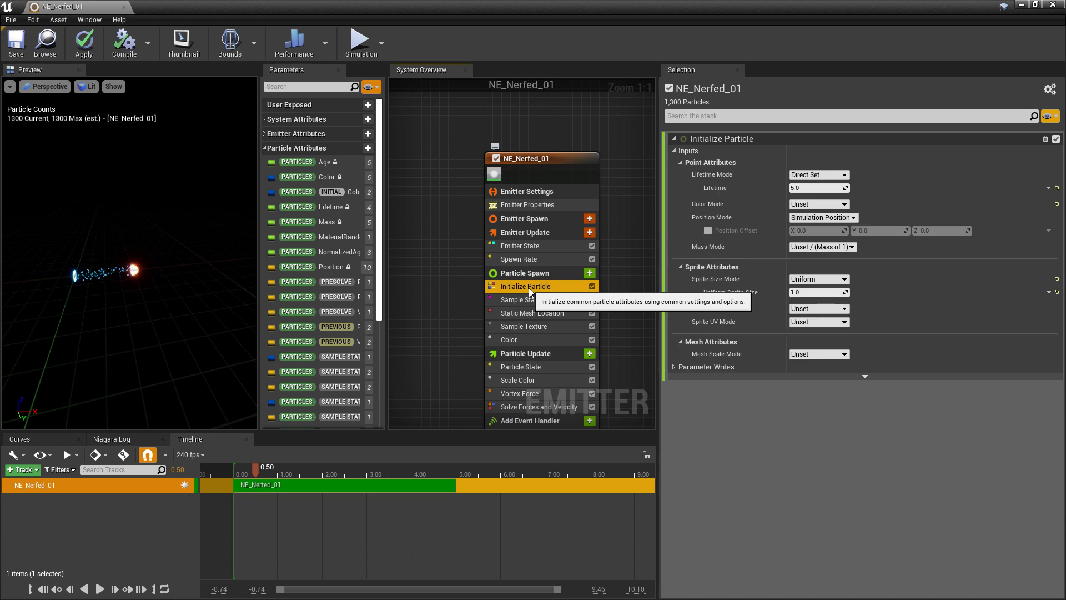
pyautogui.click(809, 189)
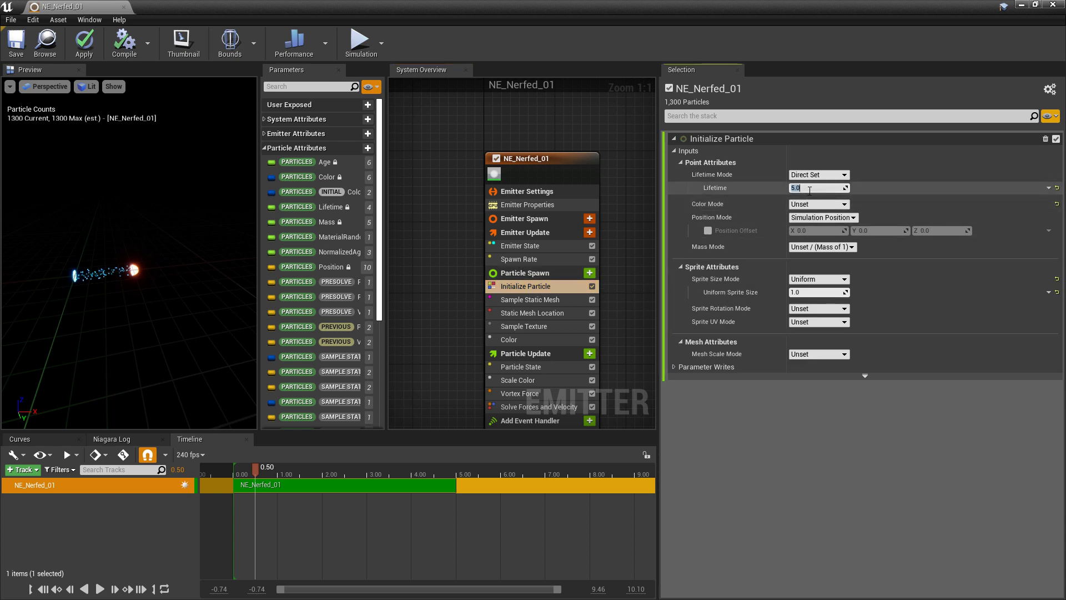
pyautogui.press('Return')
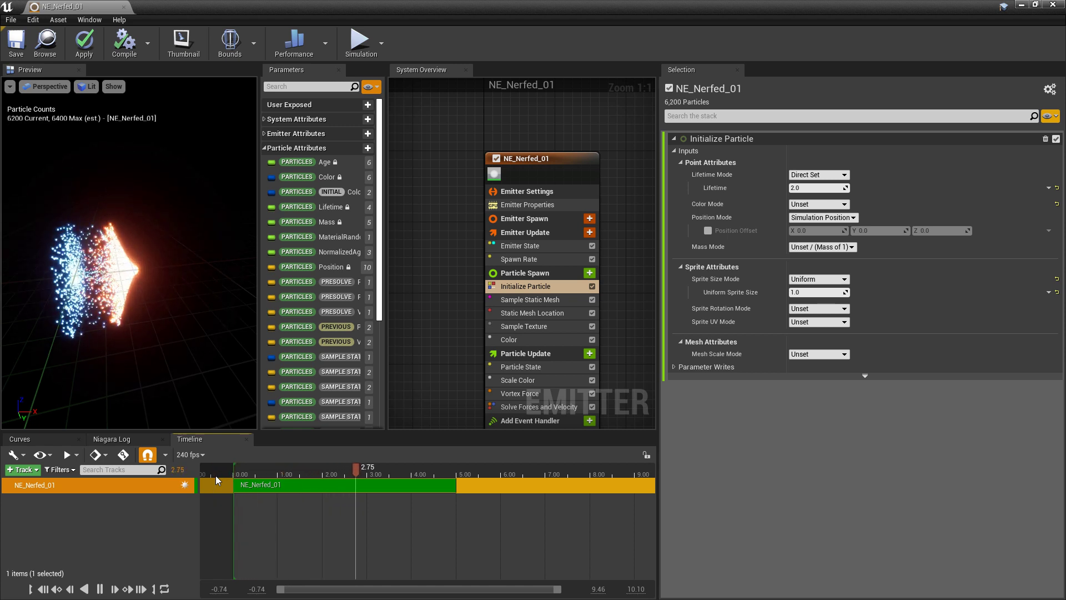
# Lower Vortex Force Amount to 5.678283 and replay the preview from the start
pyautogui.press('space')
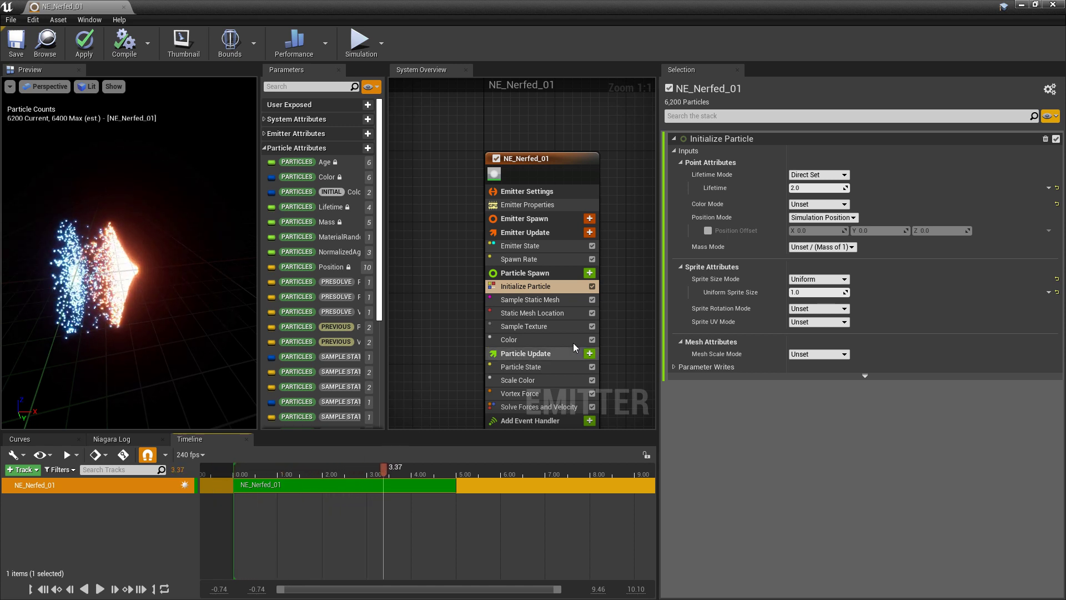
pyautogui.click(524, 394)
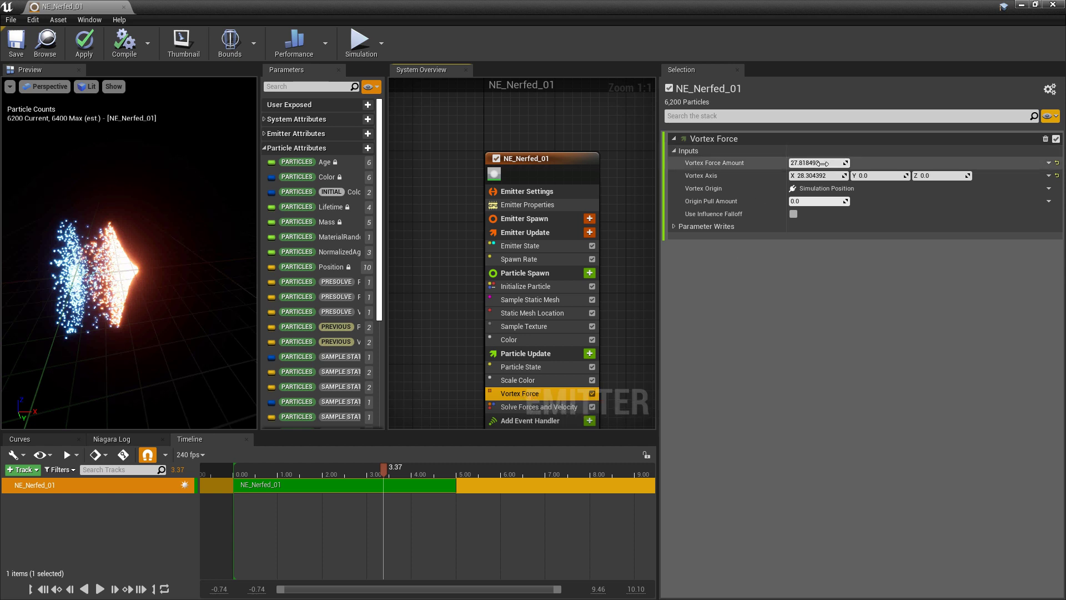
pyautogui.moveTo(822, 163); pyautogui.dragTo(758, 163)
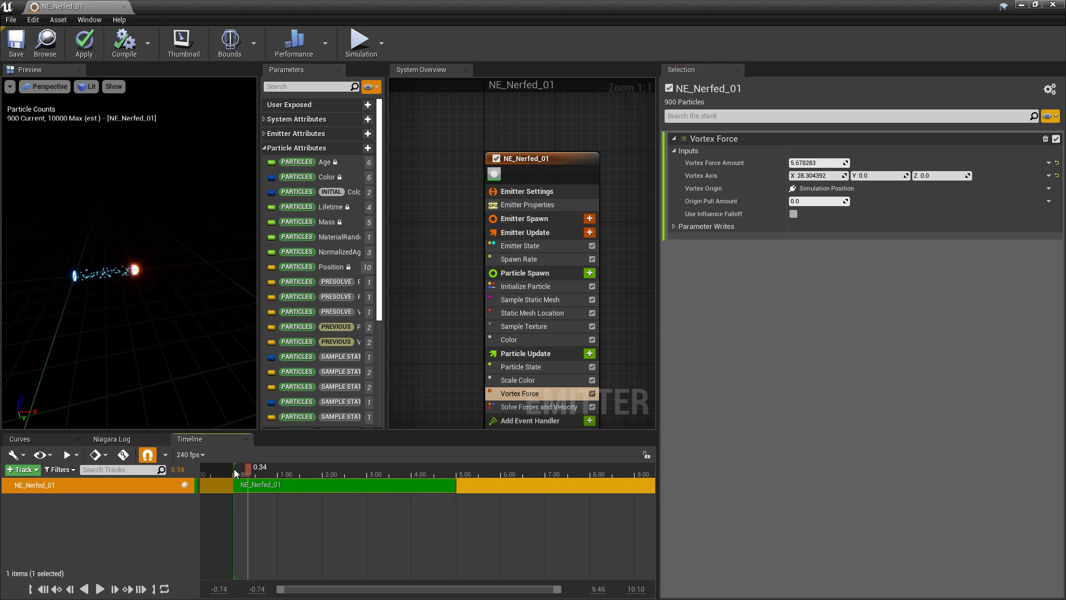
pyautogui.moveTo(234, 468); pyautogui.dragTo(212, 475)
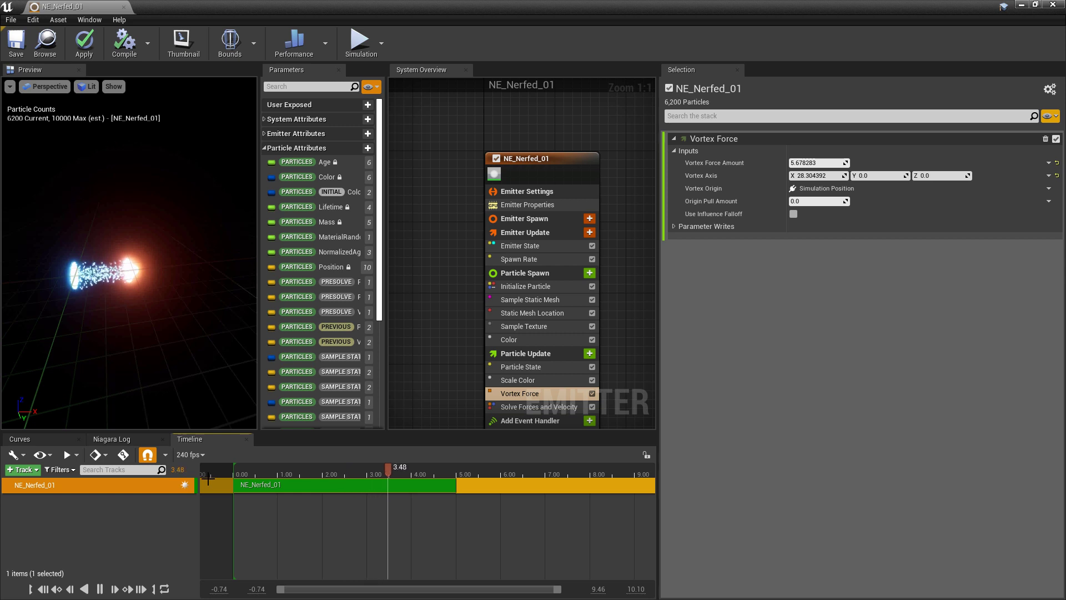
pyautogui.press('space')
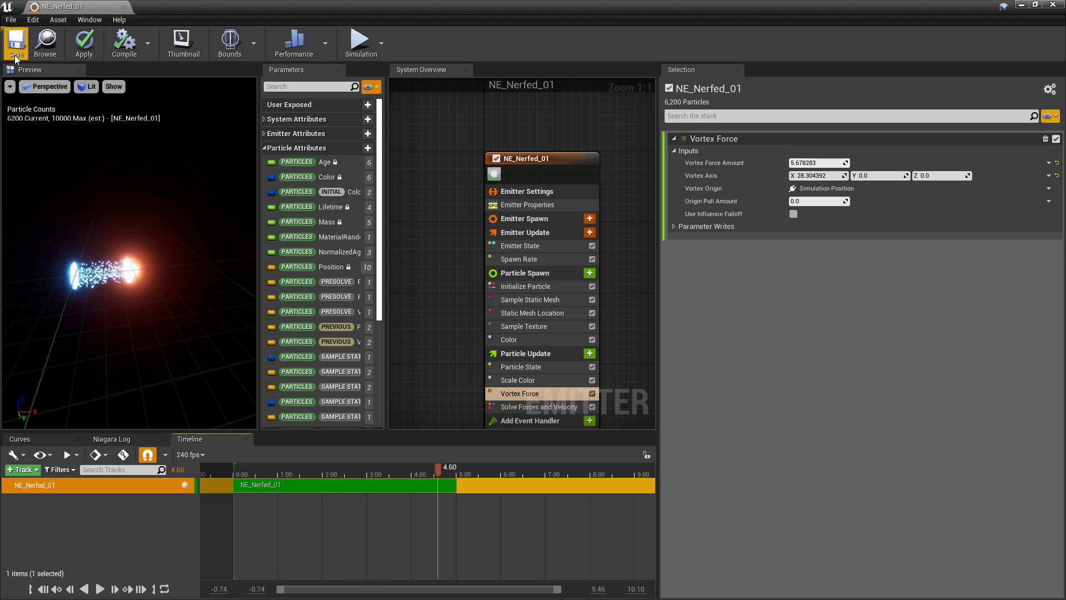
# Save and close the emitter, then create a Niagara system from NE_Nerfed_01
pyautogui.click(15, 56)
pyautogui.click(1053, 5)
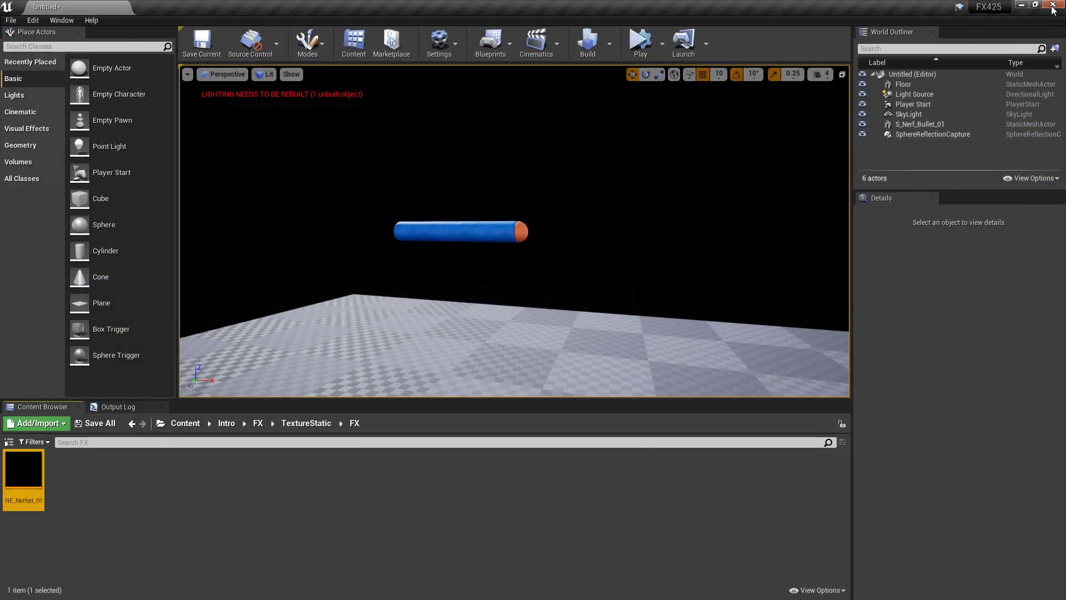
pyautogui.rightClick(39, 452)
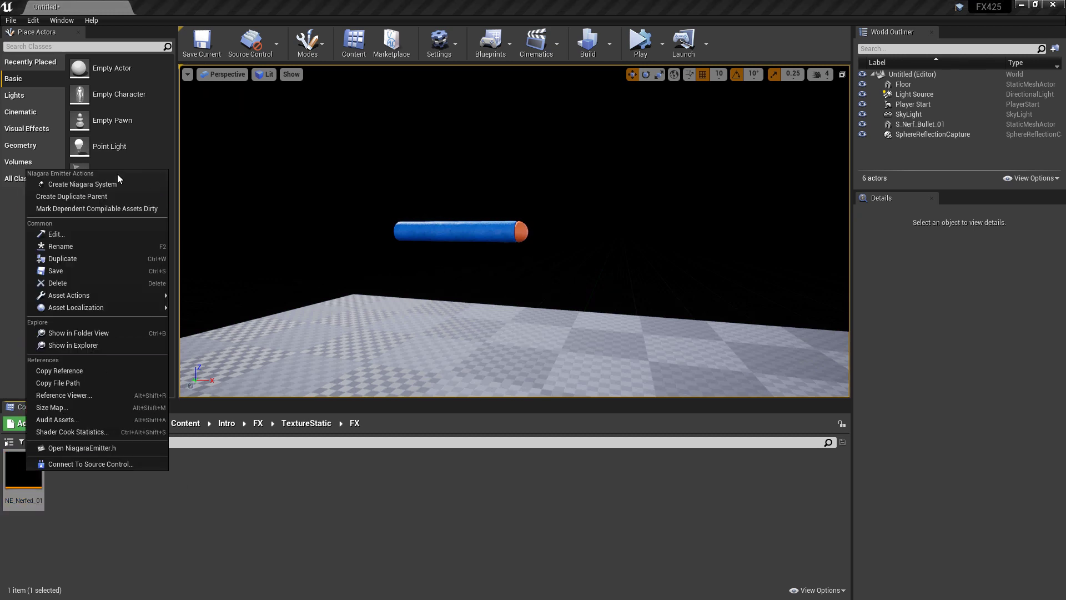
pyautogui.click(103, 184)
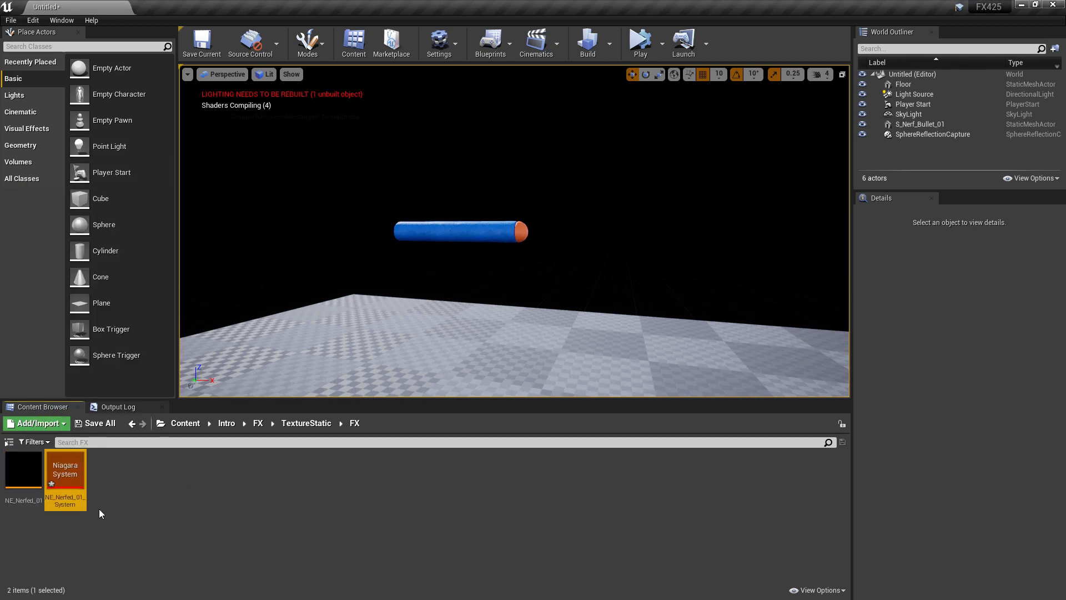
# Rename the new system NS_Nerfed_01 and delete the bullet mesh from the level
pyautogui.press('F2')
pyautogui.press('End')
pyautogui.press('BackSpace')
pyautogui.press('BackSpace')
pyautogui.press('BackSpace')
pyautogui.press('BackSpace')
pyautogui.press('BackSpace')
pyautogui.press('BackSpace')
pyautogui.press('BackSpace')
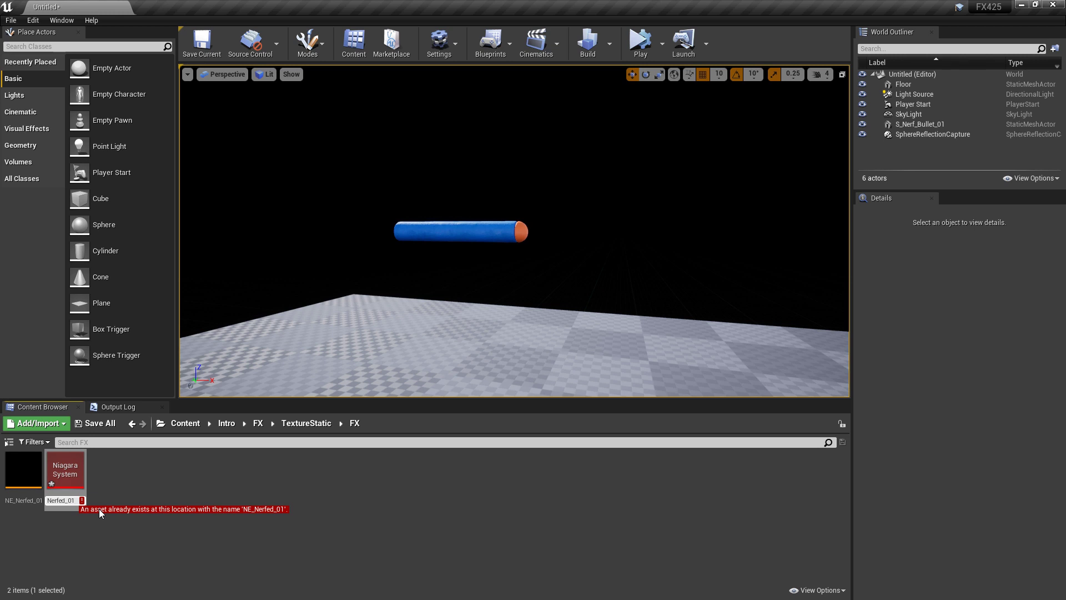
pyautogui.press('Home')
pyautogui.press('BackSpace')
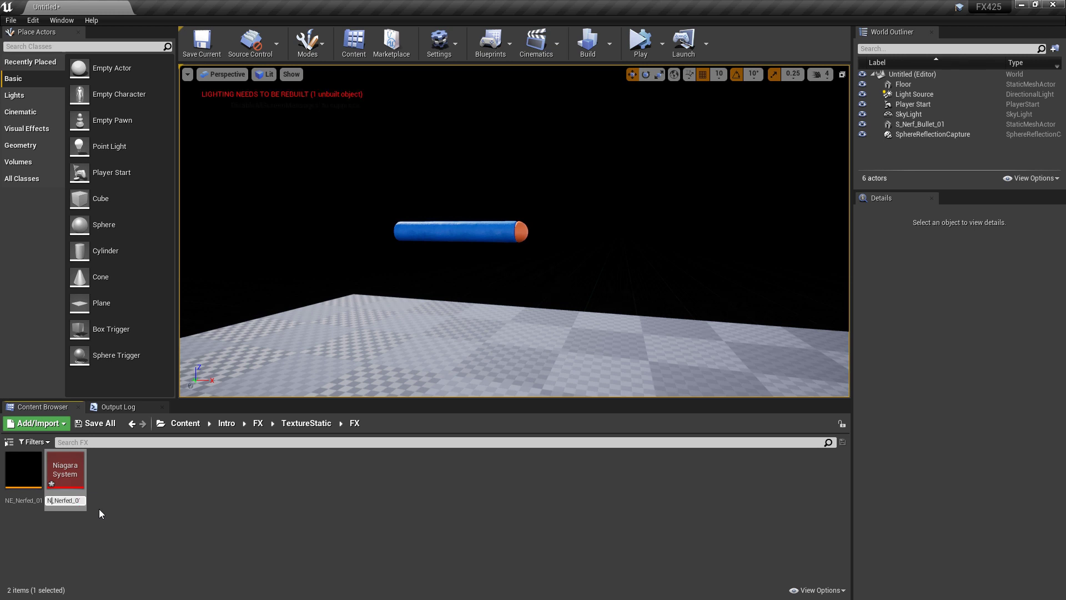
pyautogui.write('S')
pyautogui.press('Return')
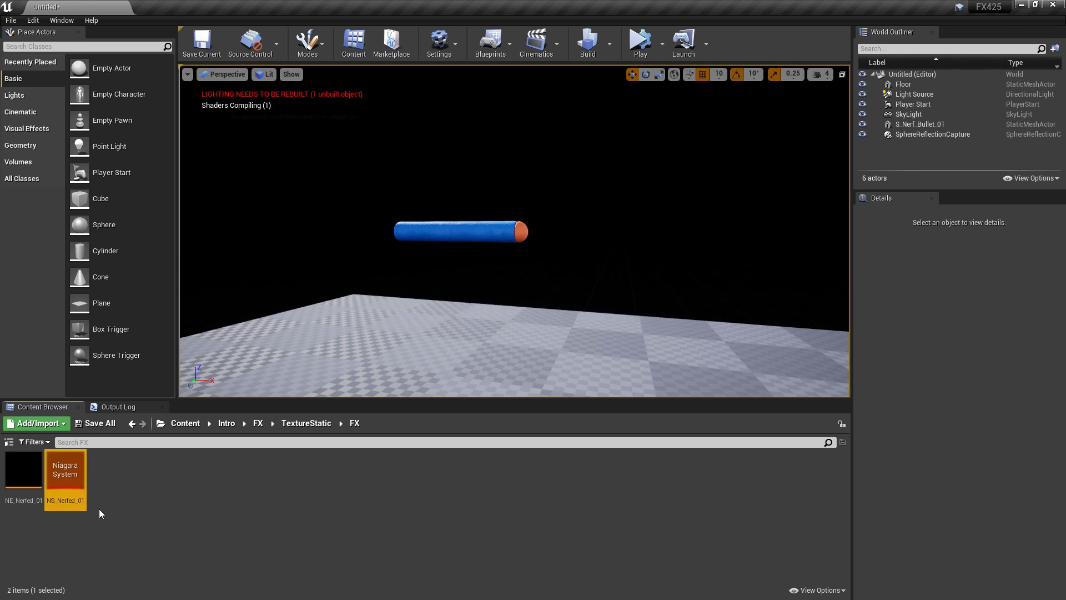
pyautogui.click(491, 231)
pyautogui.press('Delete')
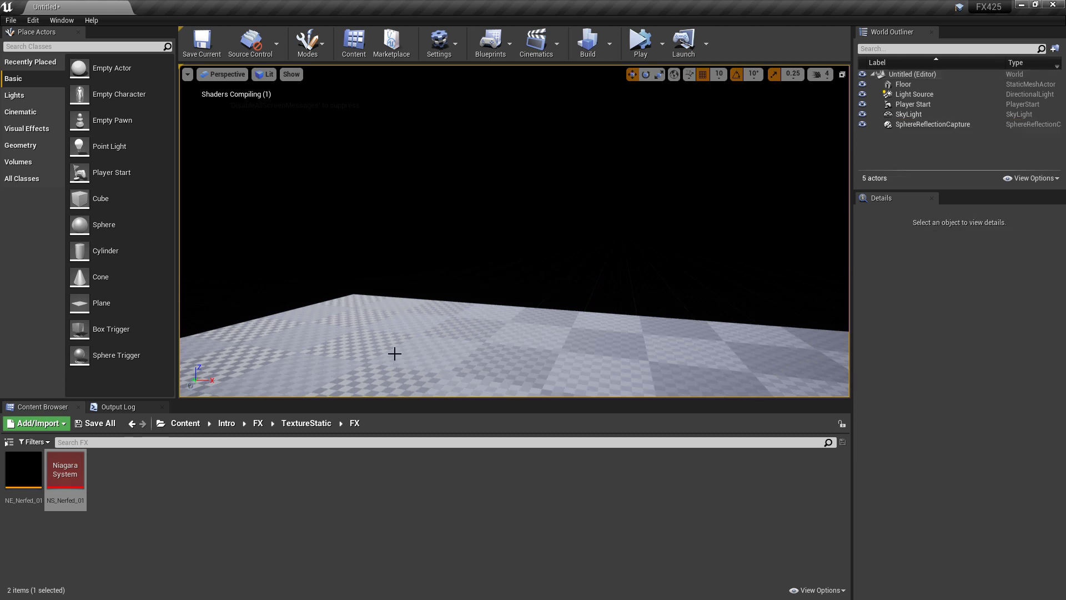
# In the TextureStatic folder, create an Actor-based Blueprint class and name it BP_Nerfy_01
pyautogui.click(307, 423)
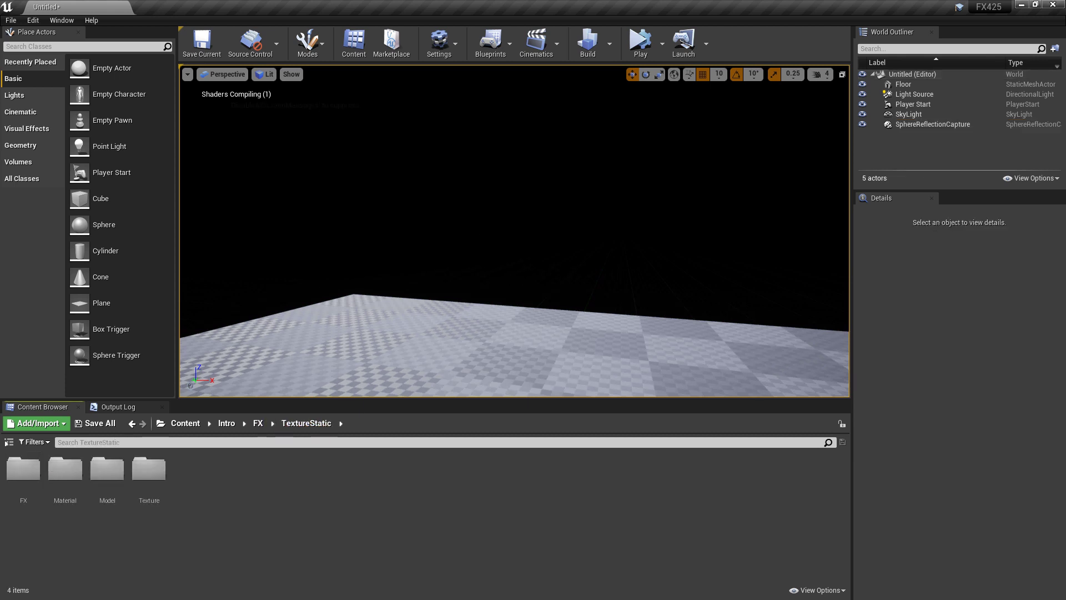
pyautogui.rightClick(196, 498)
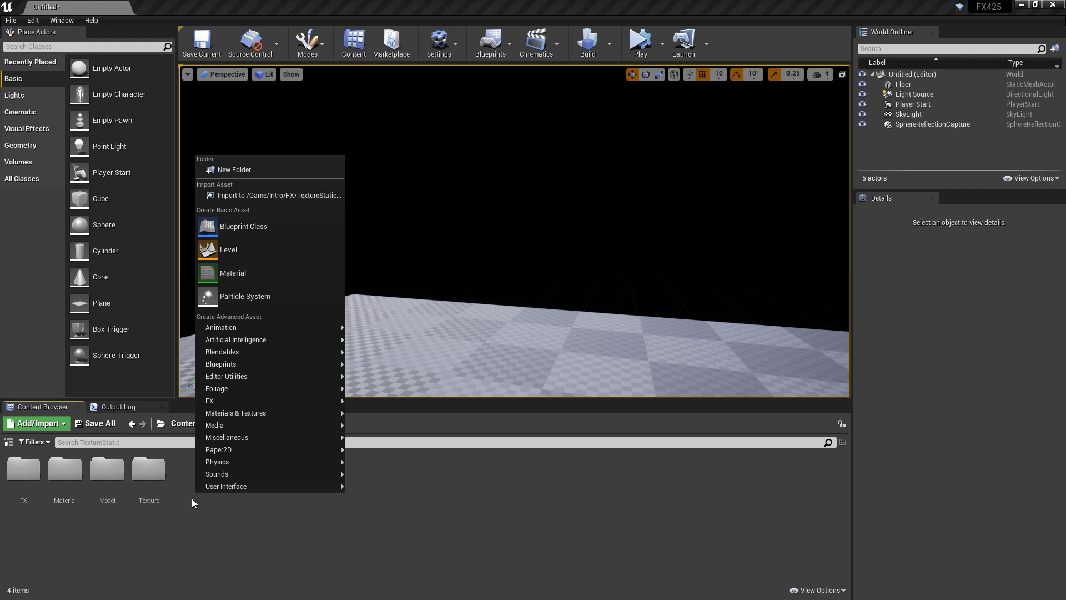
pyautogui.click(271, 231)
pyautogui.click(428, 208)
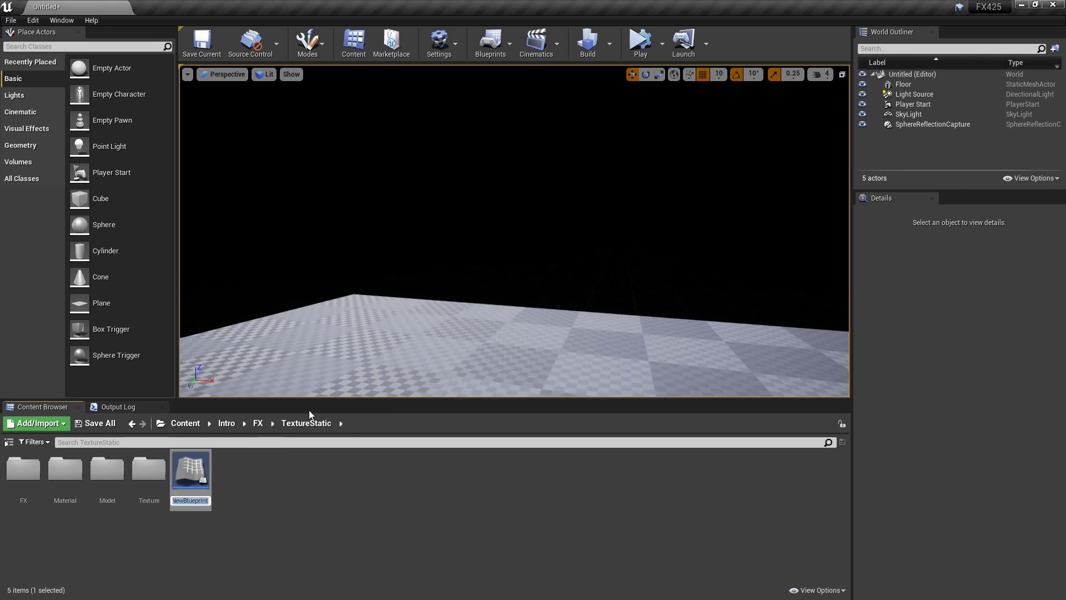
pyautogui.write('BP_')
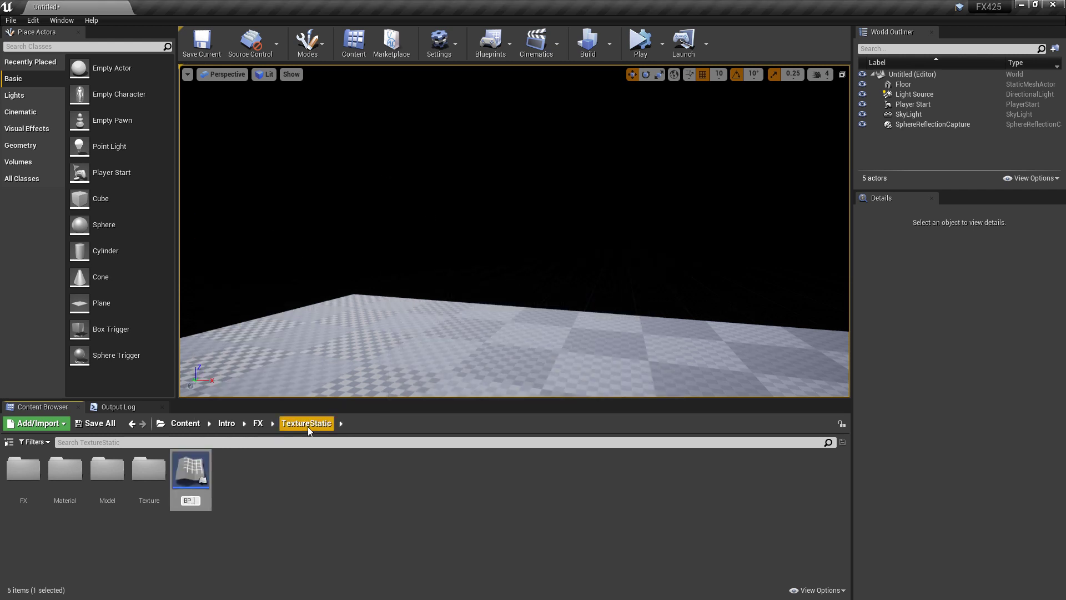
pyautogui.write('Nerfy_01')
pyautogui.press('Return')
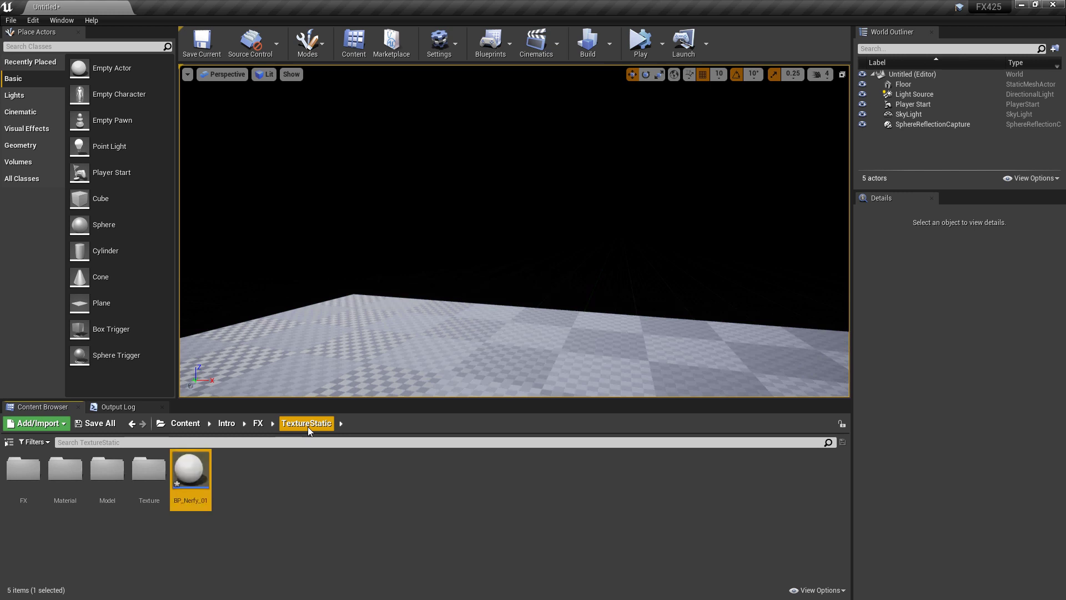
# In BP_Nerfy_01, add a Static Mesh component using S_Nerf_Bullet_01 and make it the root
pyautogui.doubleClick(192, 479)
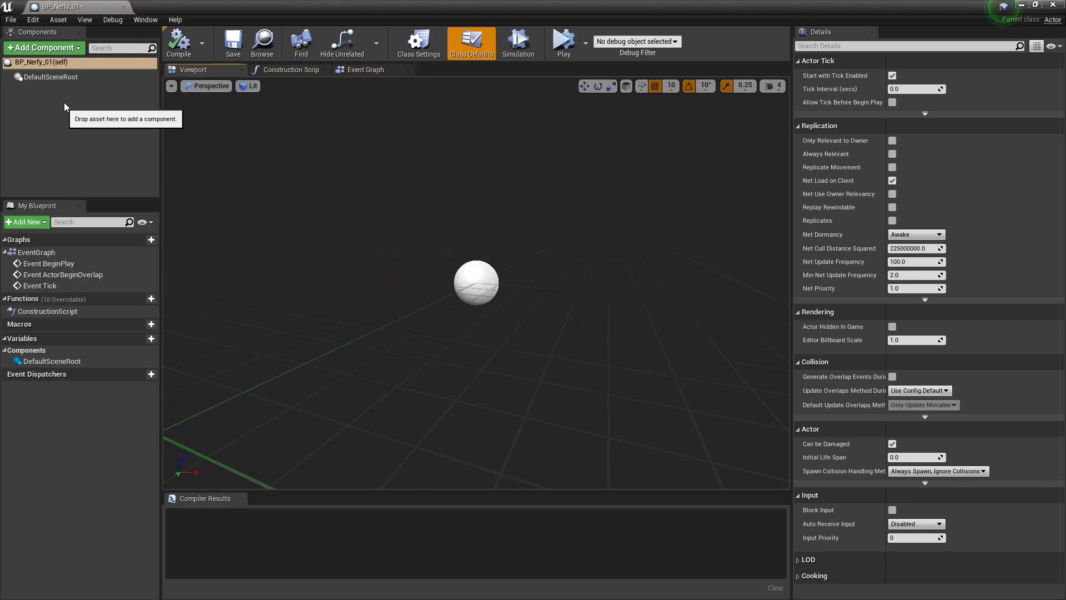
pyautogui.click(44, 49)
pyautogui.write('stat')
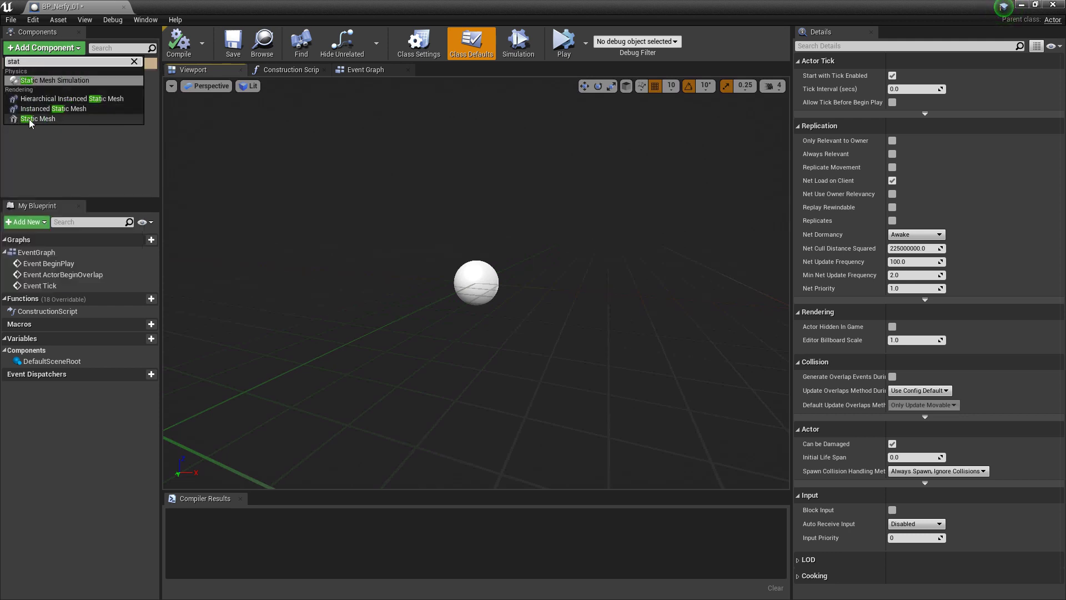
pyautogui.click(29, 119)
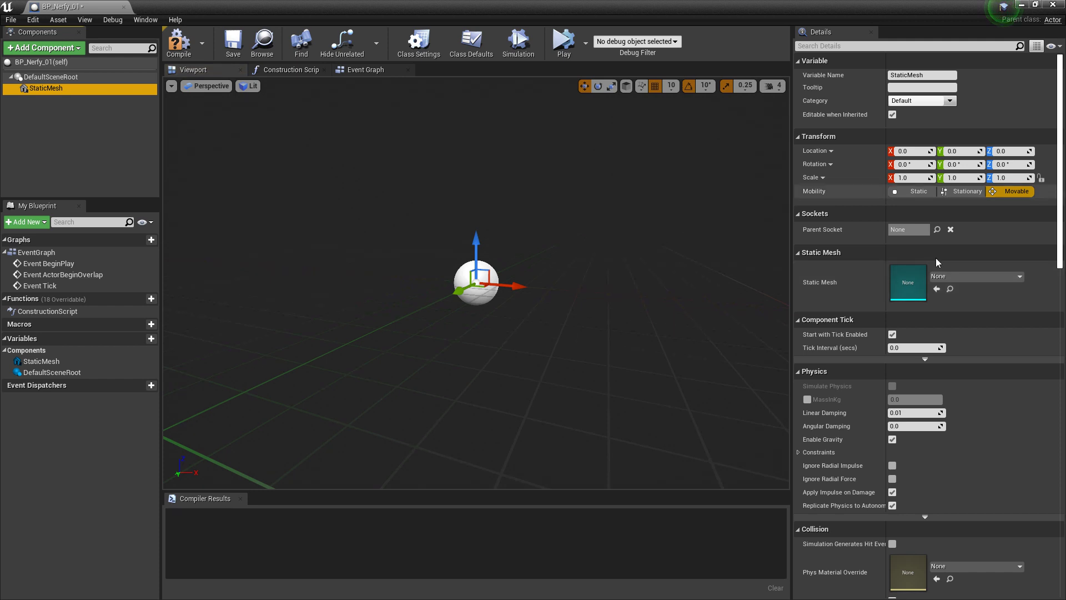
pyautogui.click(961, 277)
pyautogui.write('nerf')
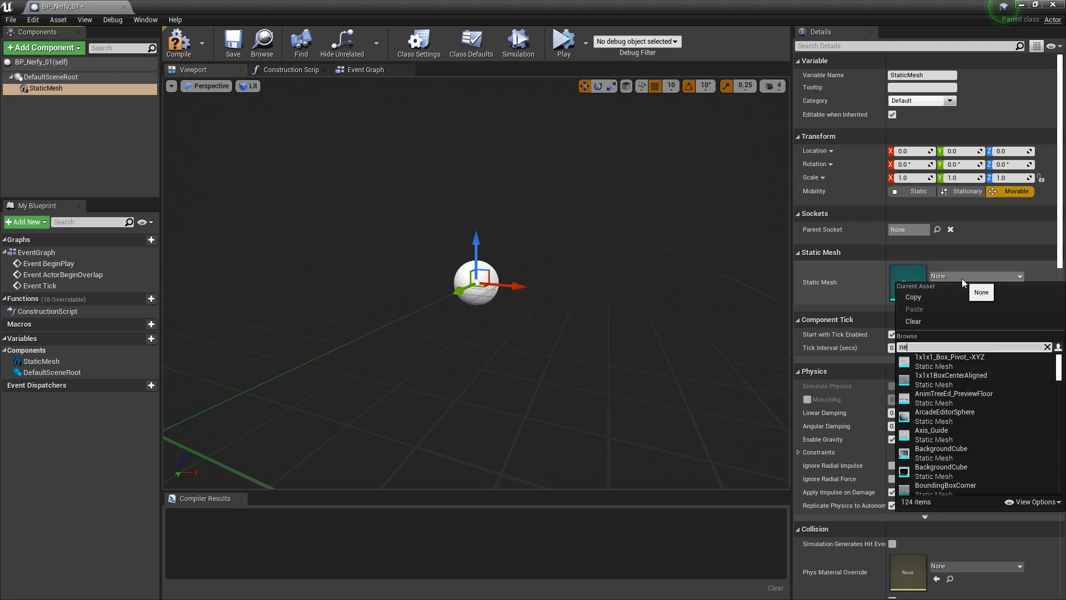
pyautogui.click(947, 361)
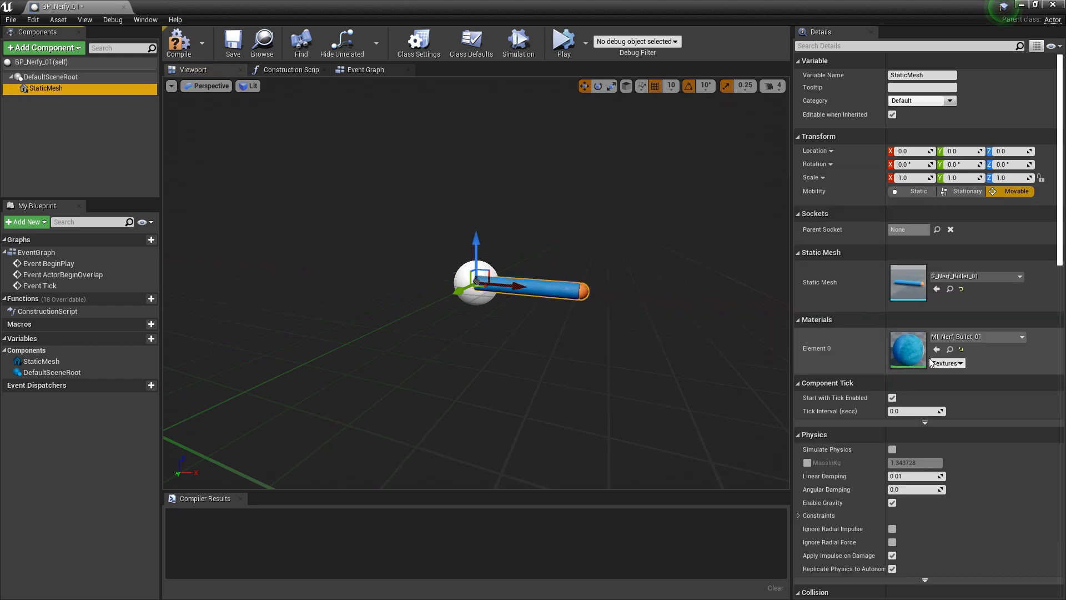
pyautogui.moveTo(45, 88); pyautogui.dragTo(44, 78)
# Add a Niagara Particle System component playing NS_Nerfed_01, then compile the Blueprint
pyautogui.click(48, 50)
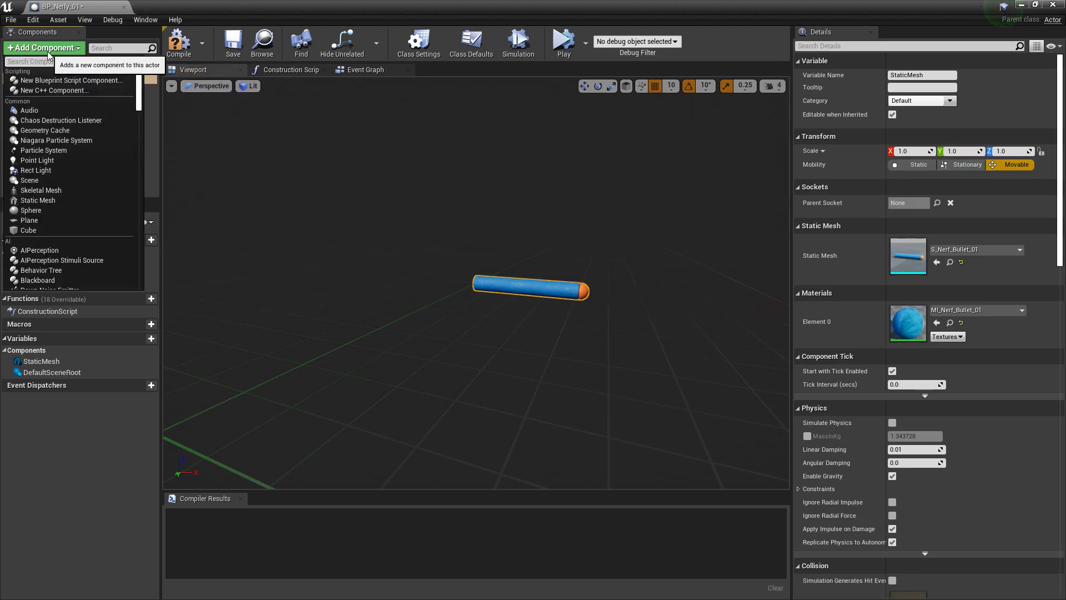
pyautogui.write('nia')
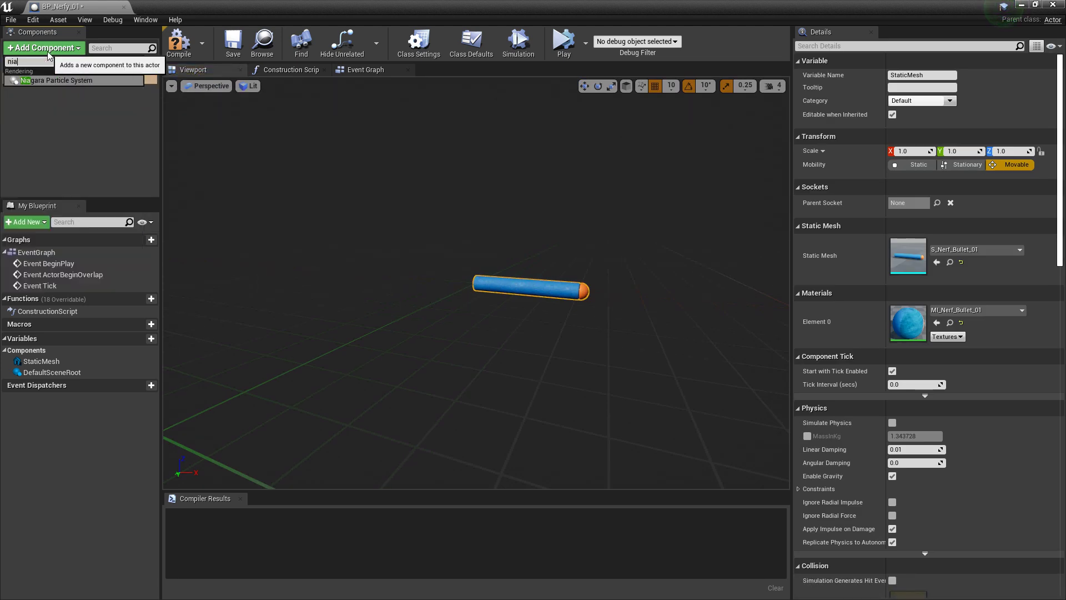
pyautogui.click(46, 81)
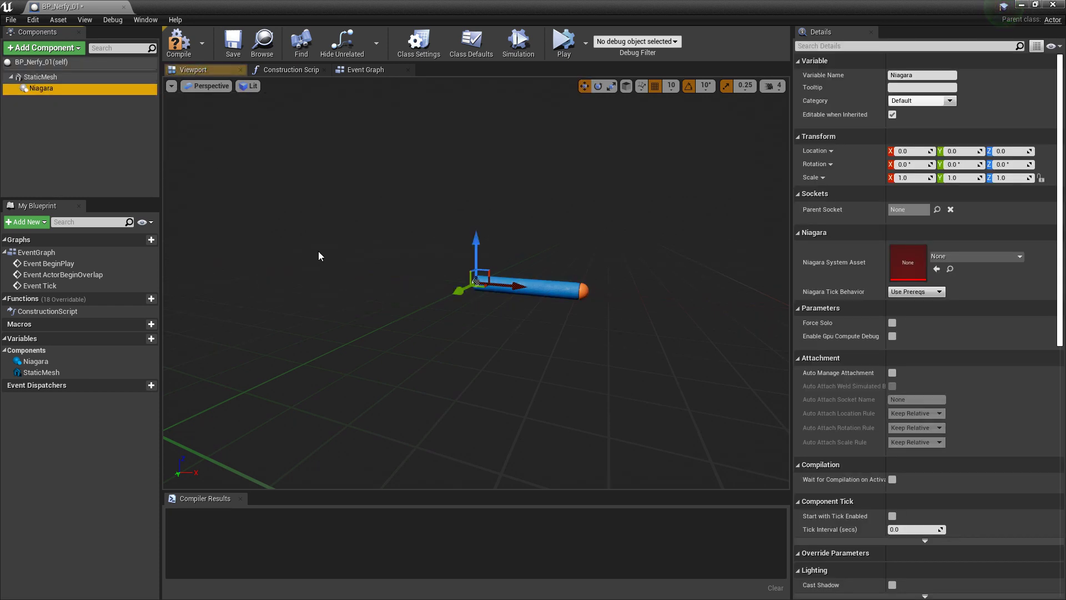
pyautogui.click(946, 257)
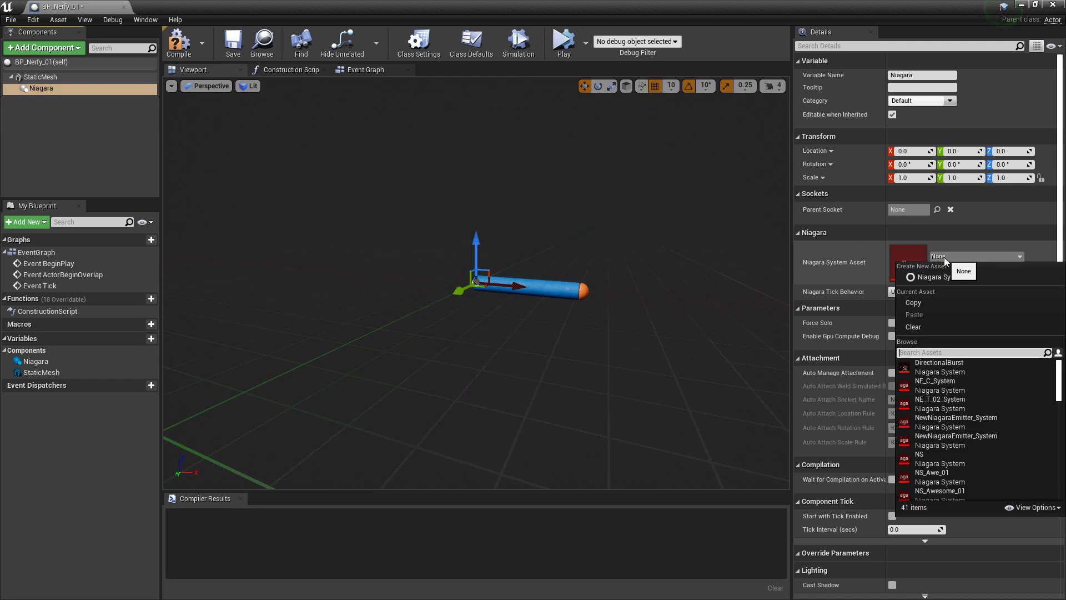
pyautogui.write('nerf')
pyautogui.click(938, 366)
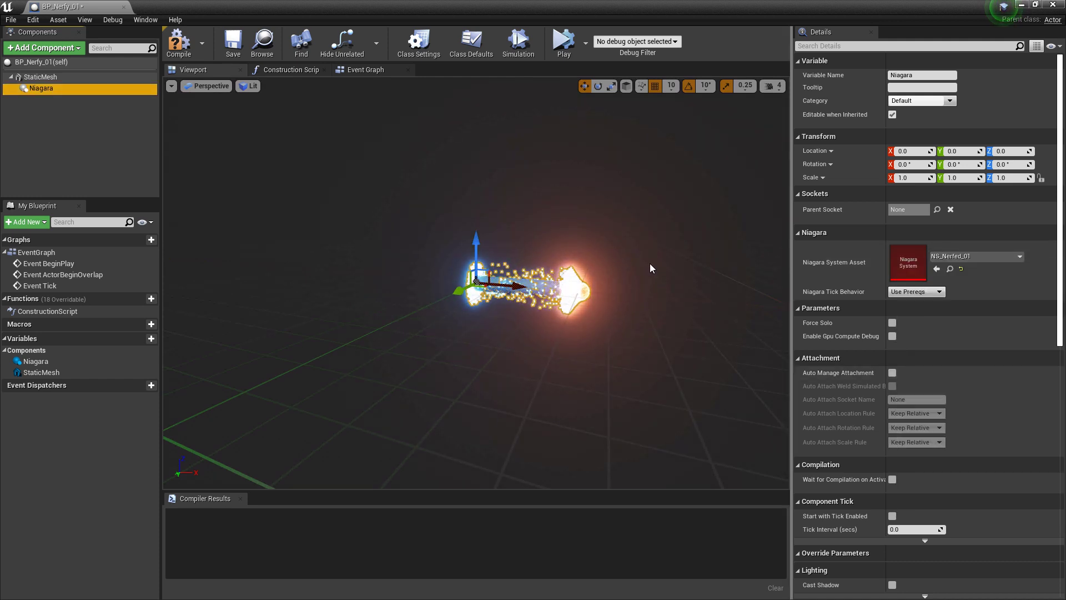
pyautogui.moveTo(499, 361); pyautogui.dragTo(555, 361)
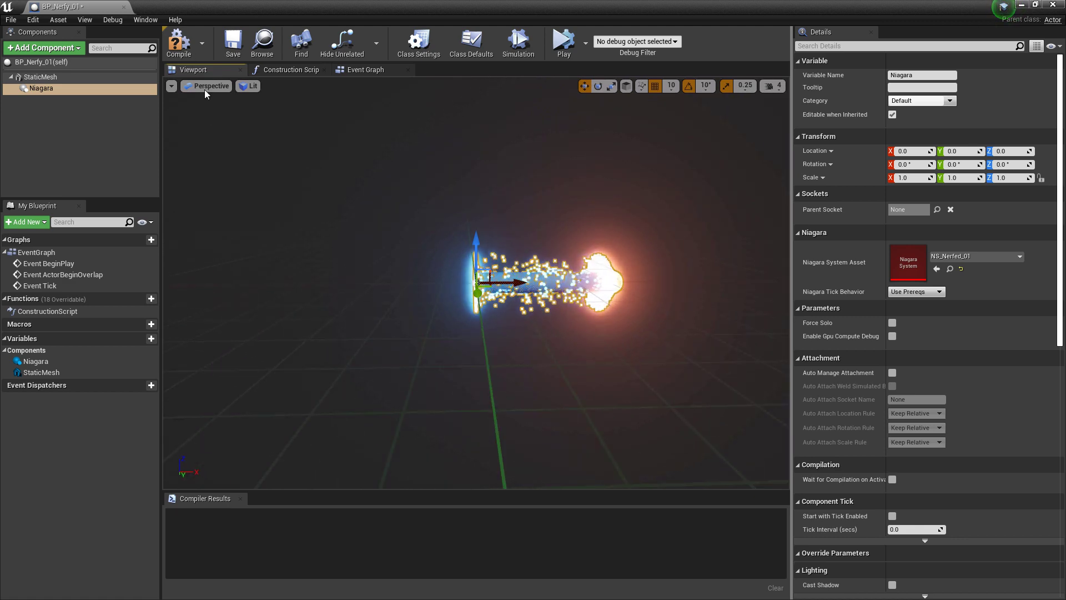
pyautogui.click(179, 42)
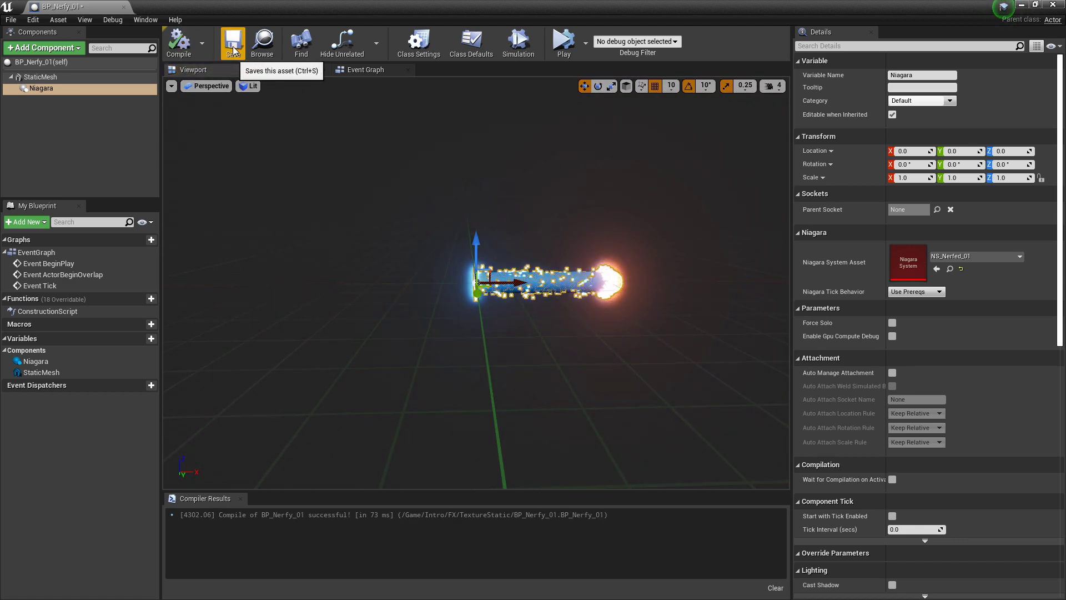
# Add a Projectile Movement component to BP_Nerfy_01
pyautogui.click(41, 49)
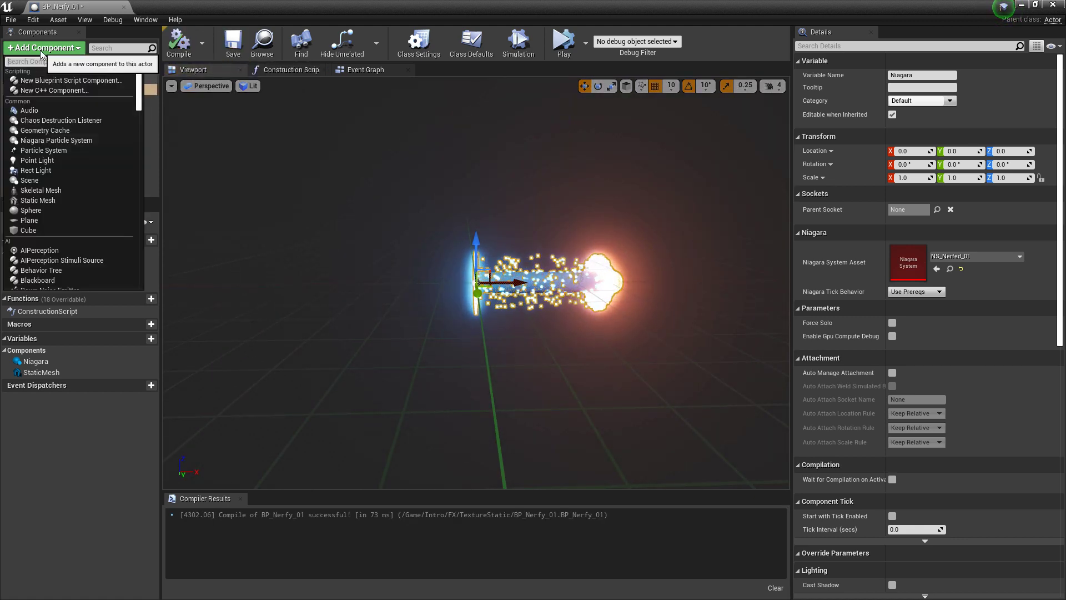
pyautogui.write('pro')
pyautogui.press('Down')
pyautogui.press('Down')
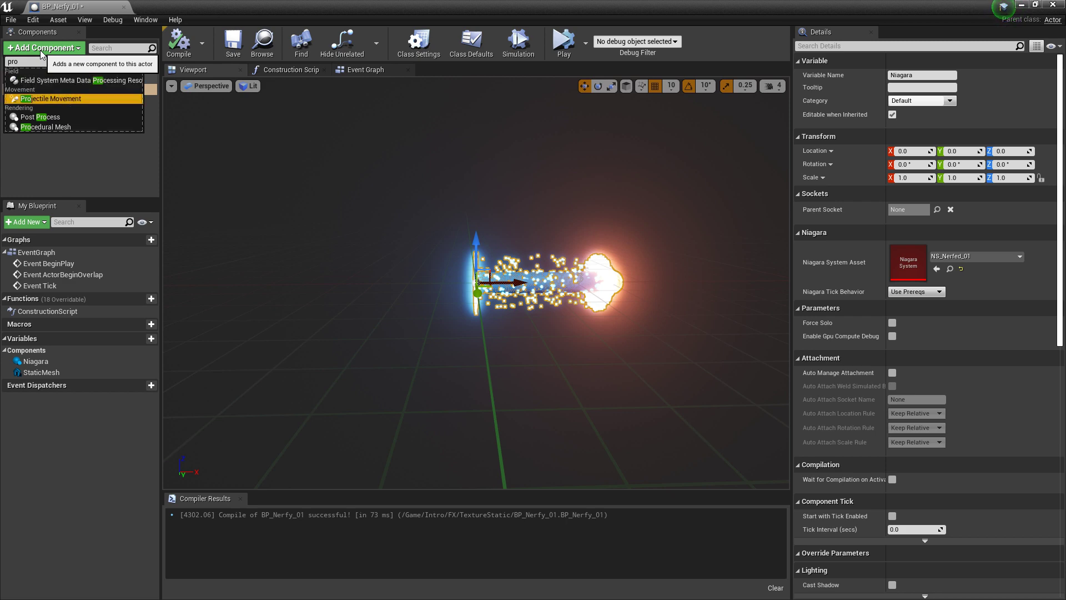
pyautogui.press('Return')
pyautogui.press('Return')
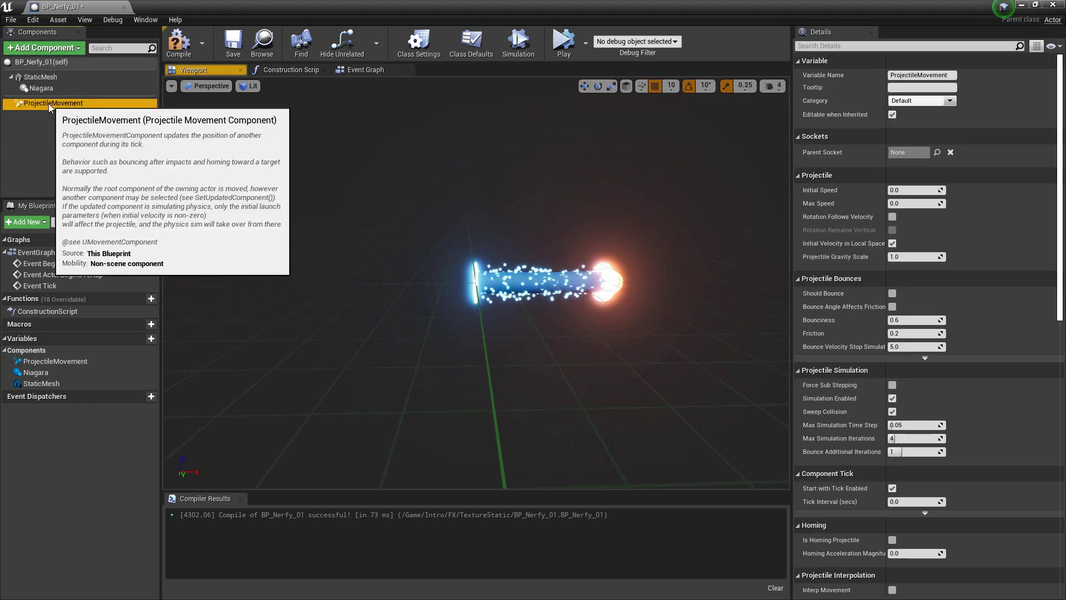
# Set Projectile Gravity Scale to 0 and Initial Speed to 300, then compile and save
pyautogui.click(906, 258)
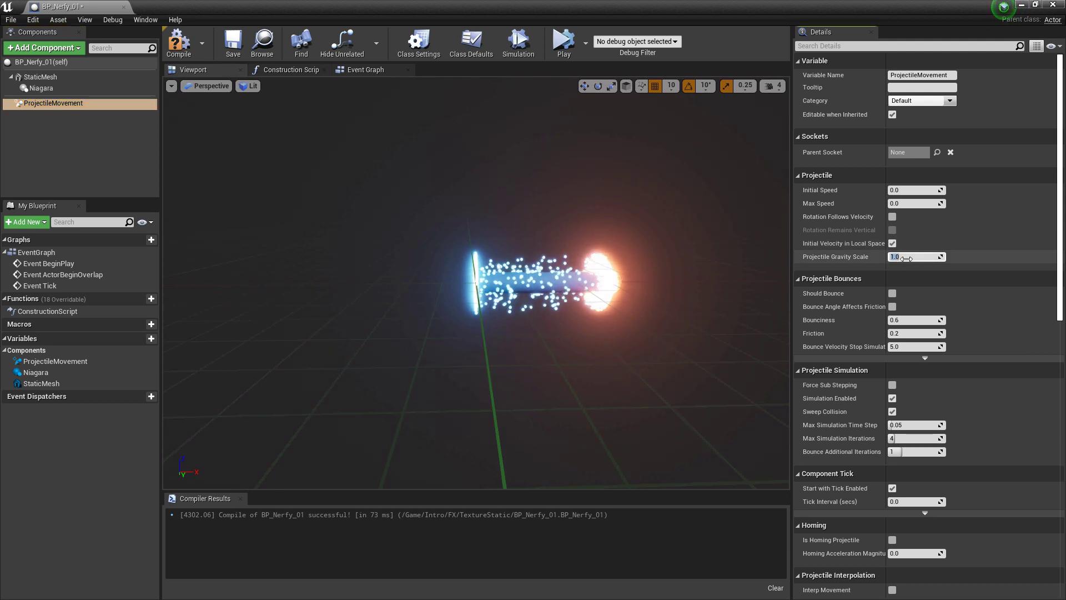
pyautogui.write('0')
pyautogui.press('Return')
pyautogui.click(913, 190)
pyautogui.write('3')
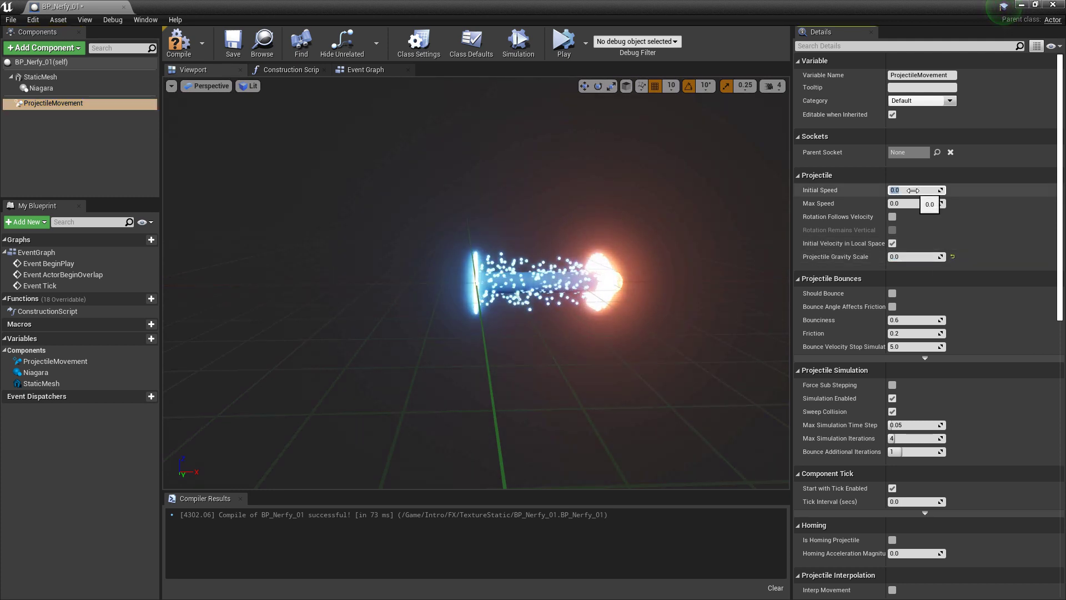
pyautogui.write('00')
pyautogui.press('Return')
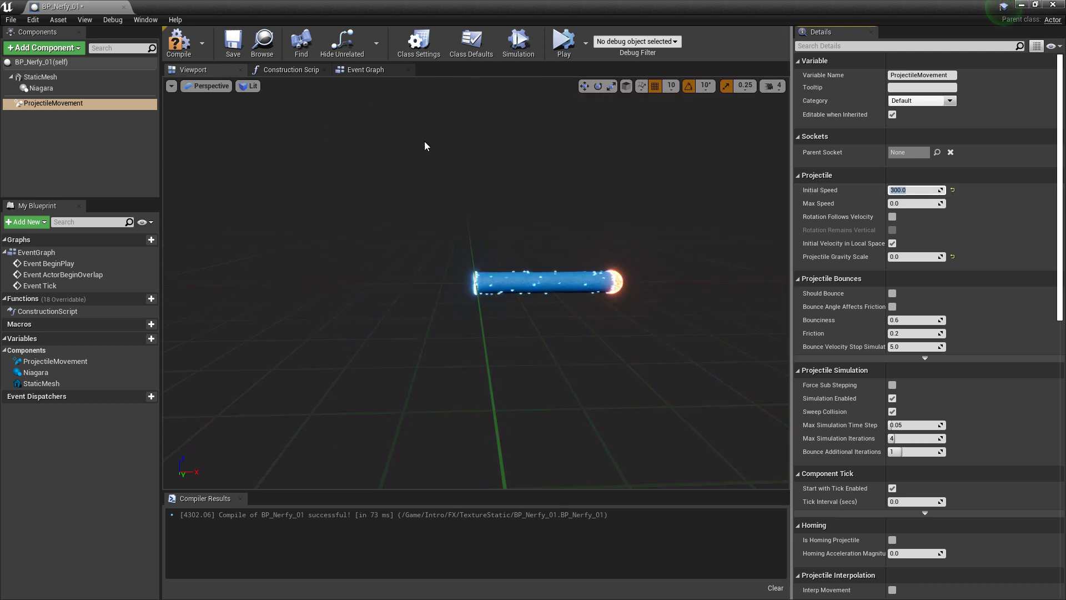
pyautogui.click(179, 41)
pyautogui.click(233, 42)
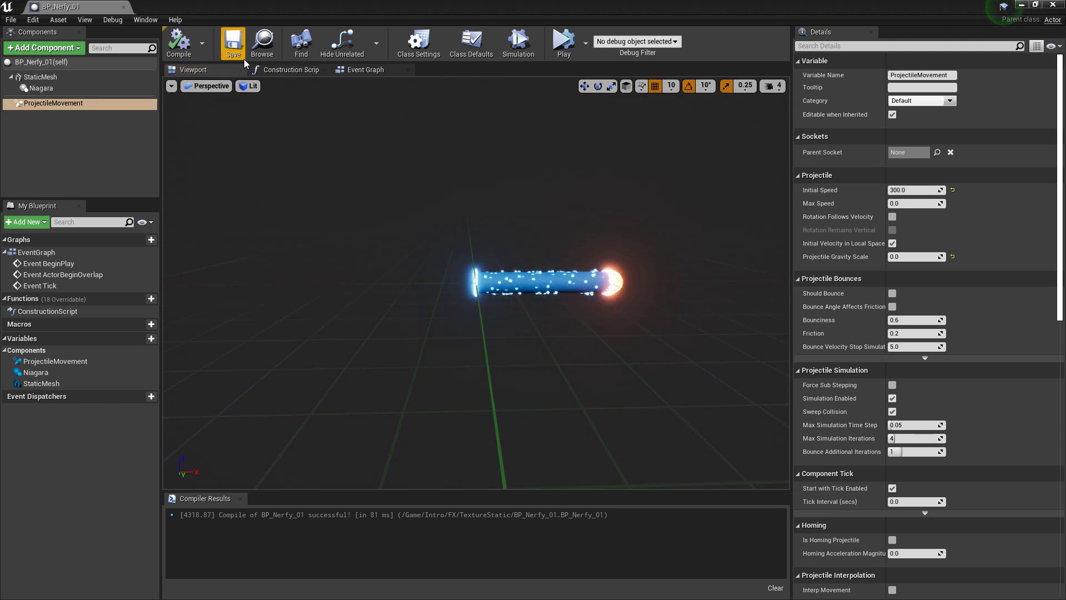
# Close the Blueprint editor and place a BP_Nerfy_01 instance in the level
pyautogui.click(1053, 6)
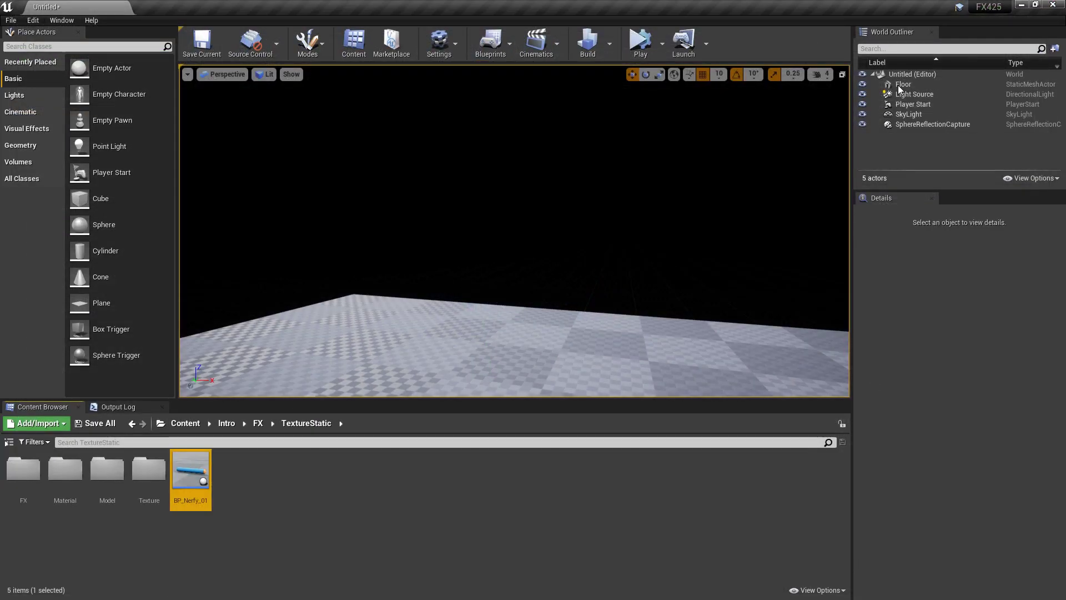
pyautogui.moveTo(191, 471); pyautogui.dragTo(373, 205)
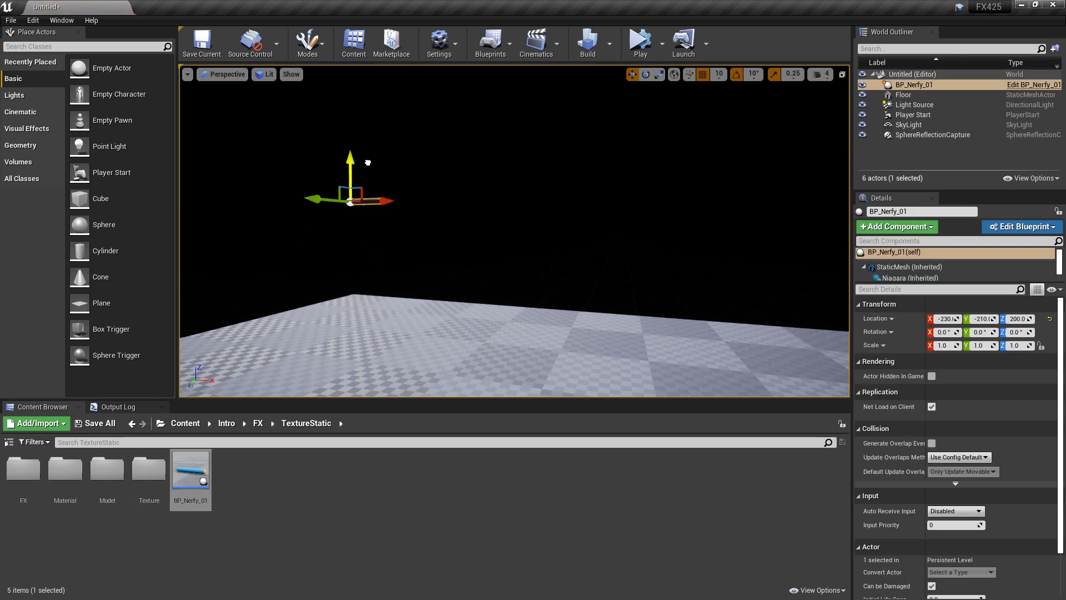
pyautogui.moveTo(461, 288); pyautogui.dragTo(469, 247, button='right')
pyautogui.press('Escape')
# Simulate the level and follow the glowing BP_Nerfy_01 projectile across the sky
pyautogui.click(661, 45)
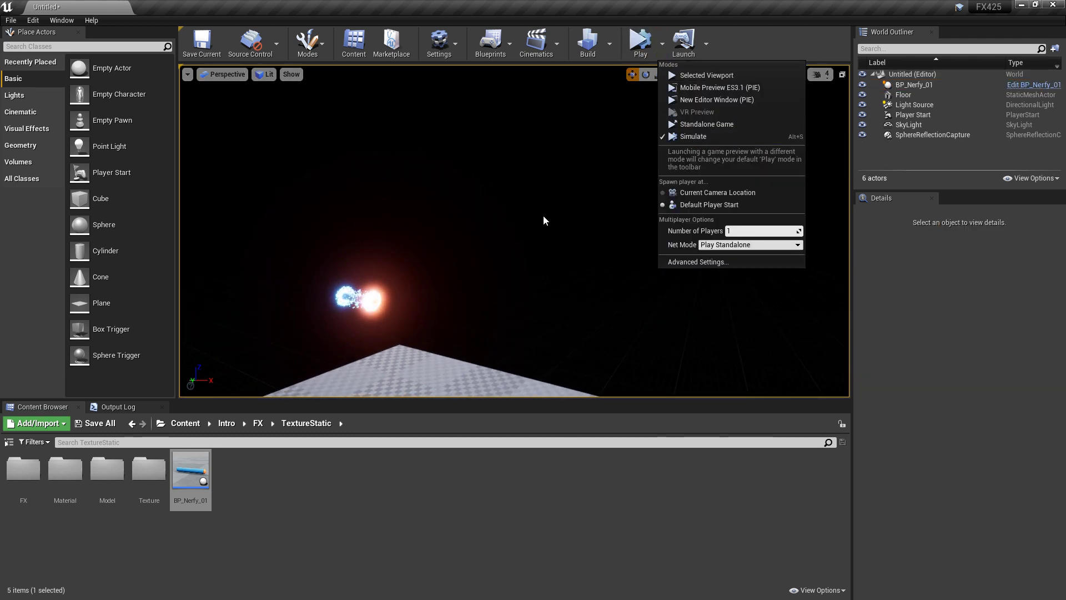
pyautogui.moveTo(543, 215); pyautogui.dragTo(543, 233, button='right')
pyautogui.click(662, 46)
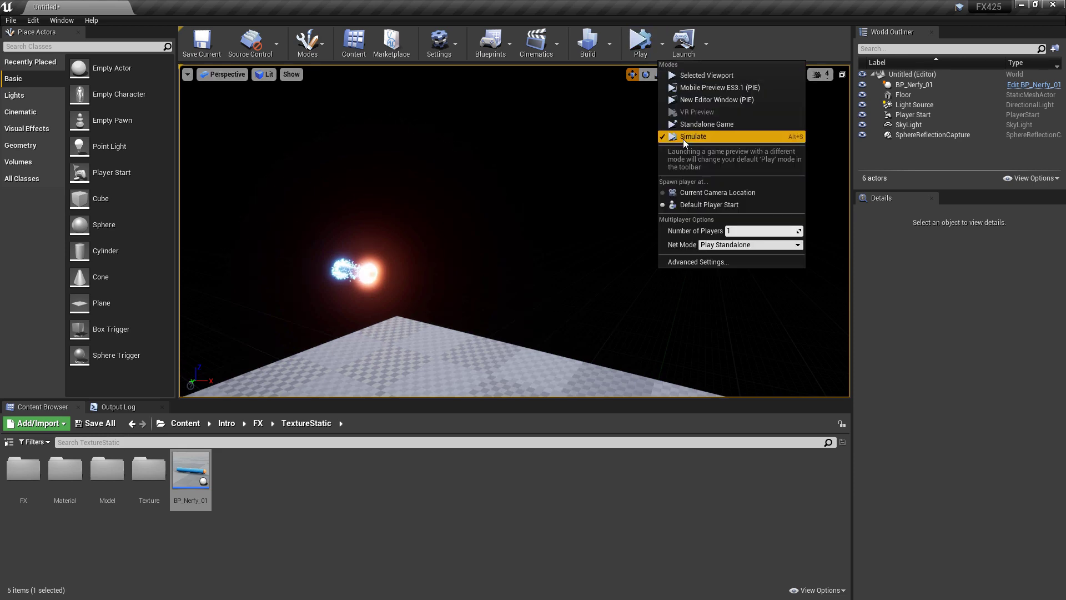
pyautogui.click(697, 137)
pyautogui.moveTo(584, 193)
pyautogui.mouseDown(button='right')
pyautogui.moveTo(560, 197)
pyautogui.moveTo(577, 196)
pyautogui.mouseUp(button='right')
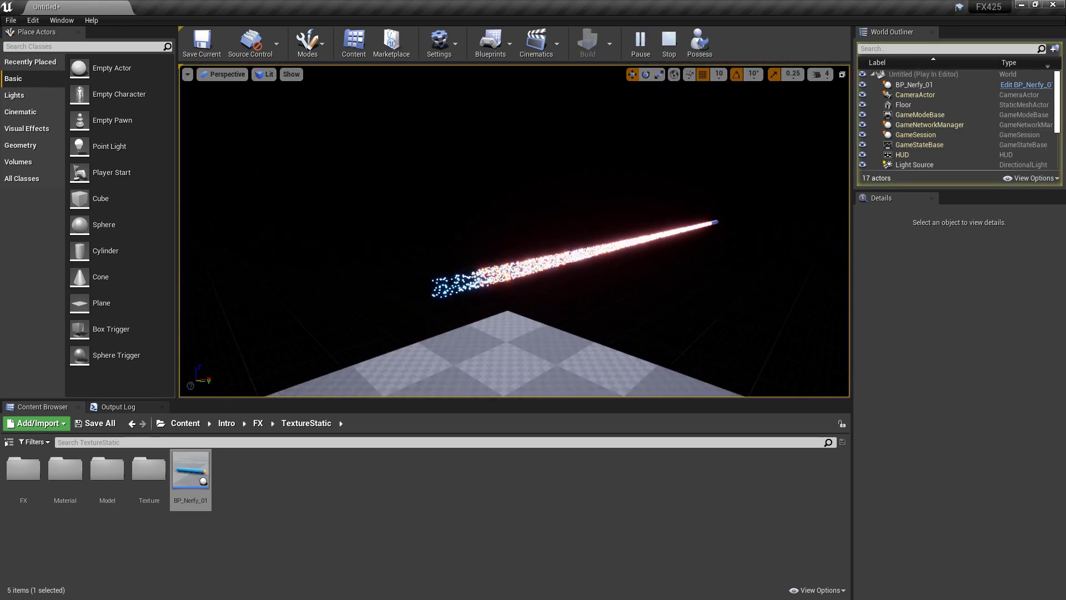
# Stop the simulation and look over the floor and projectile in the level
pyautogui.click(669, 42)
pyautogui.moveTo(513, 230); pyautogui.dragTo(527, 222, button='right')
pyautogui.moveTo(516, 273); pyautogui.dragTo(502, 271, button='right')
# Open the NE_Nerfed_01 emitter from the FX folder and save it
pyautogui.doubleClick(23, 469)
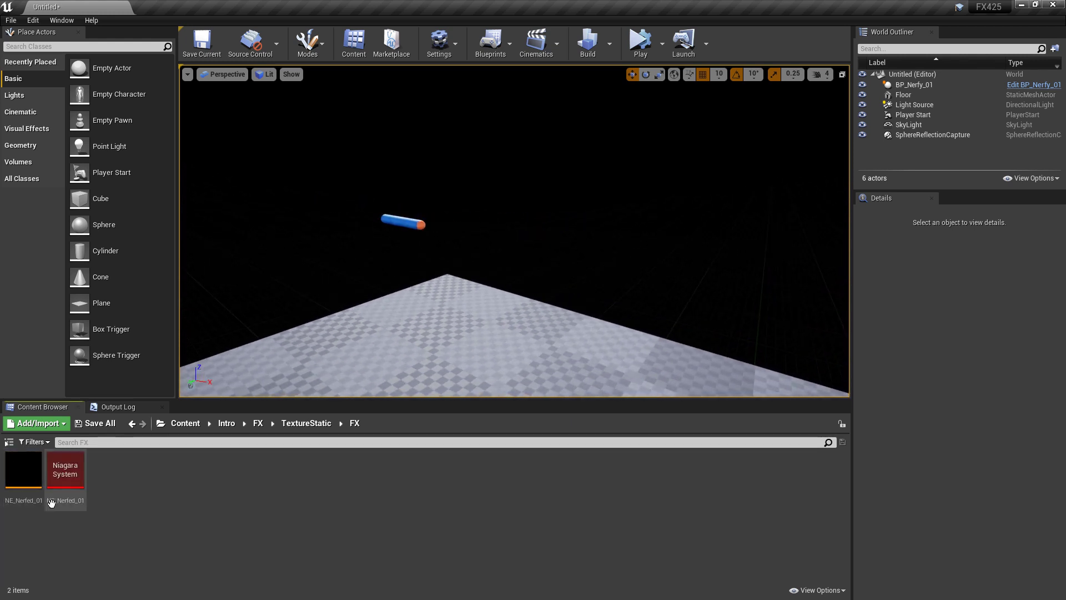
pyautogui.doubleClick(23, 469)
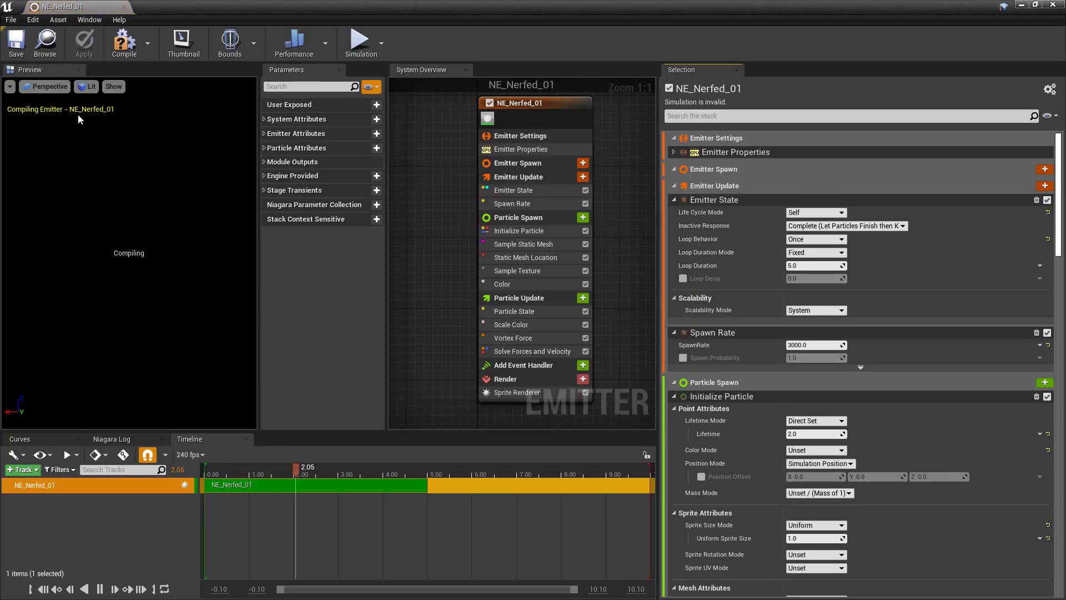
pyautogui.click(12, 44)
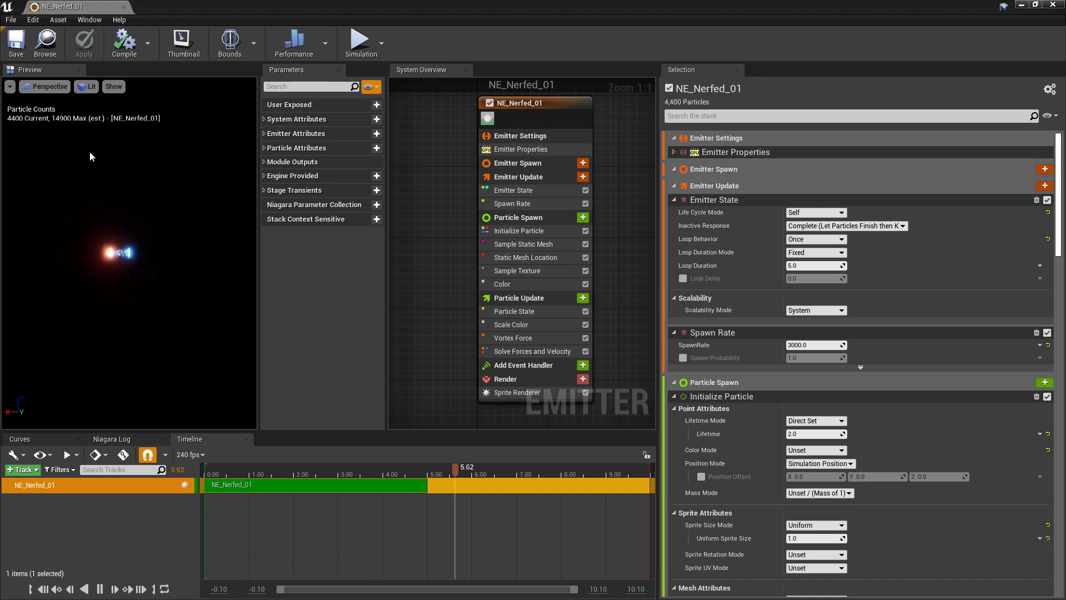